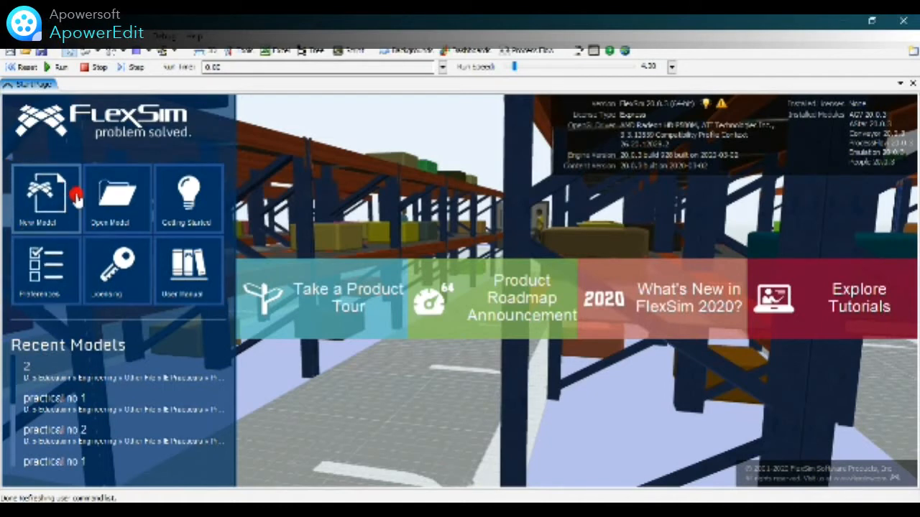
# Create a new model with time units in minutes, length units in meters and fluid units in liters.
pyautogui.click(57, 213)
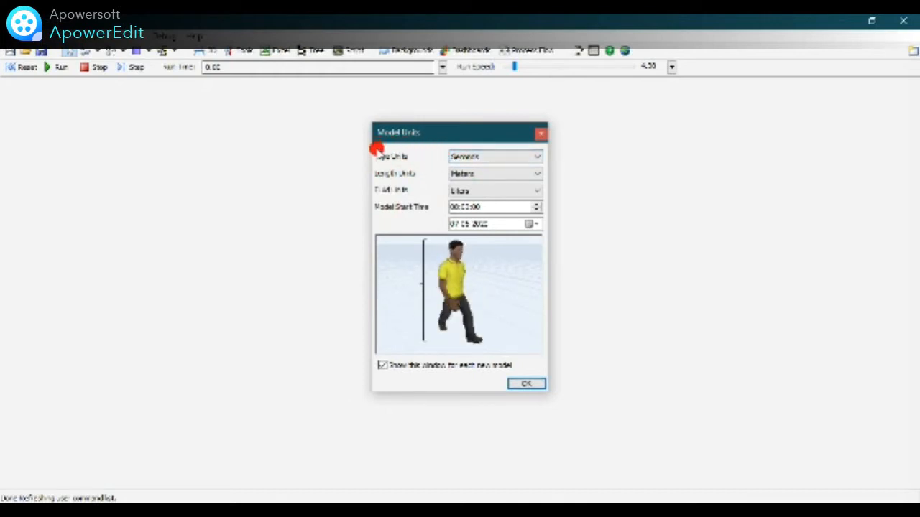
pyautogui.click(534, 157)
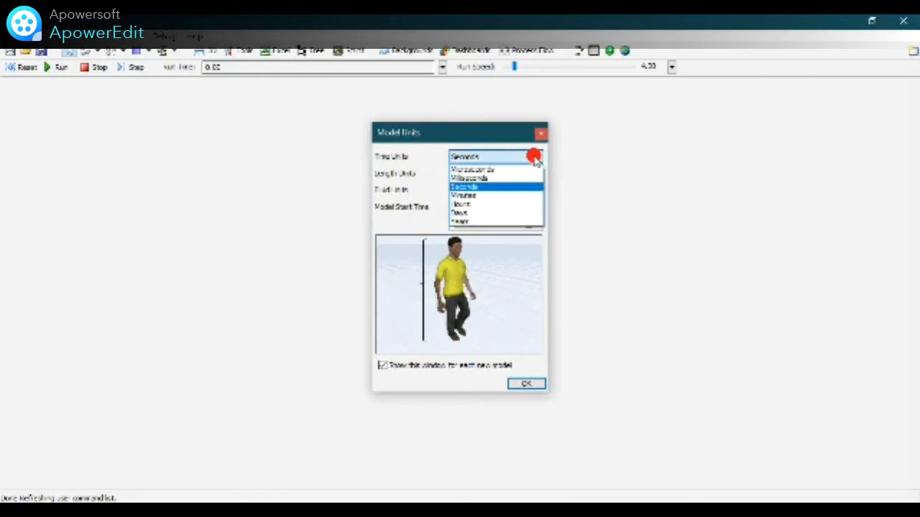
pyautogui.click(511, 196)
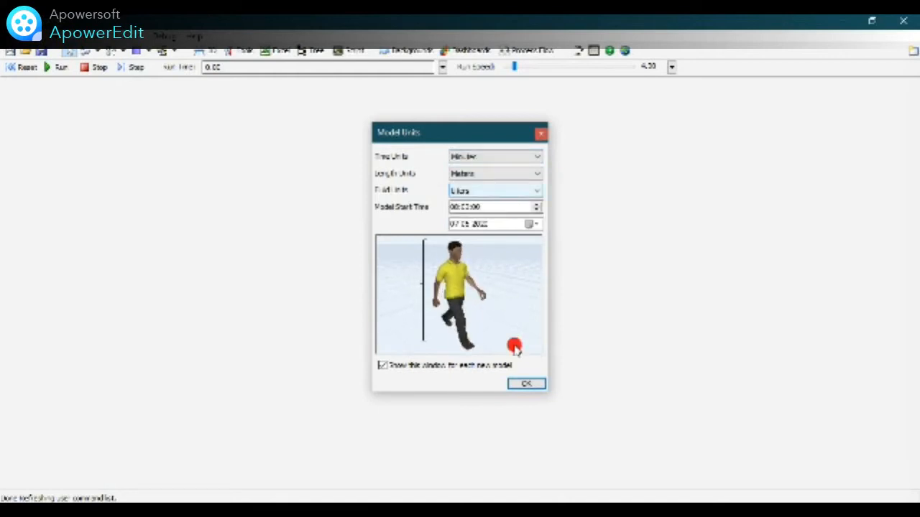
pyautogui.click(541, 386)
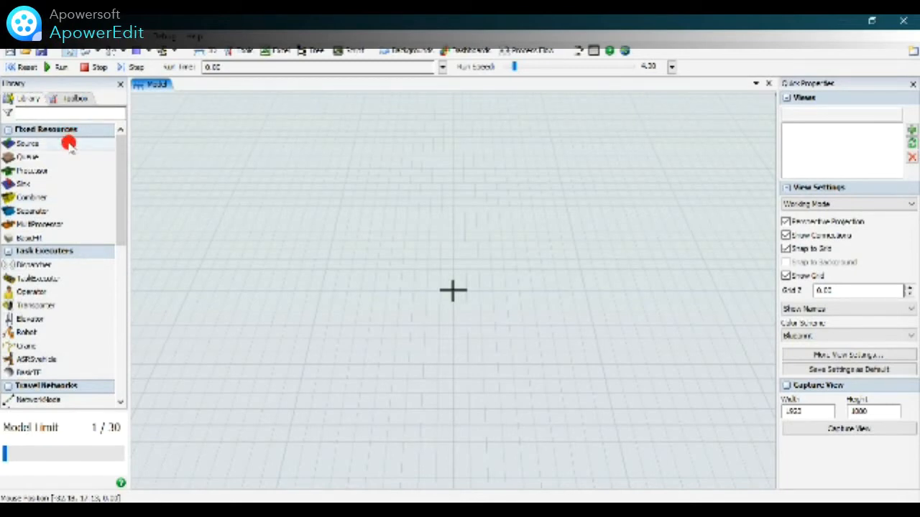
# Place a Source on the left side of the model floor and a Queue just to its right.
pyautogui.moveTo(53, 147); pyautogui.dragTo(243, 271)
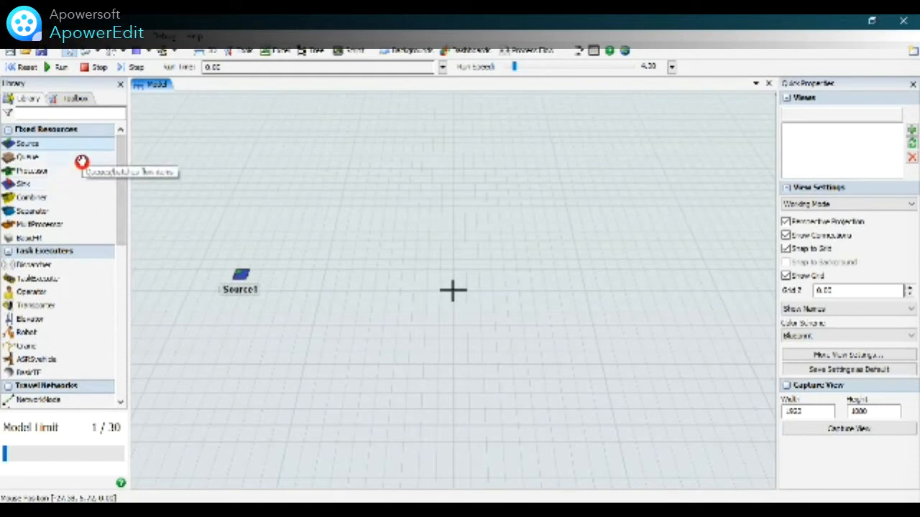
pyautogui.moveTo(81, 163); pyautogui.dragTo(312, 278)
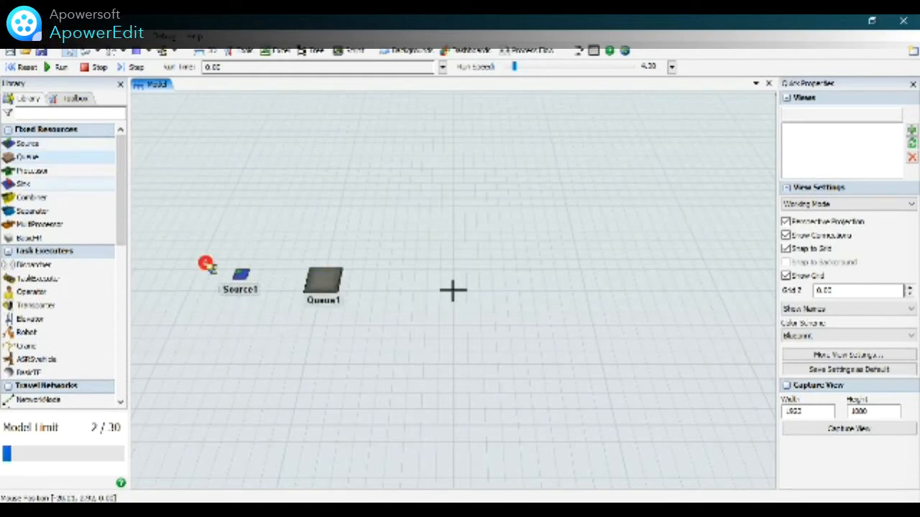
# Place five Processors in a vertical column to the right of the queue.
pyautogui.moveTo(64, 174); pyautogui.dragTo(439, 140)
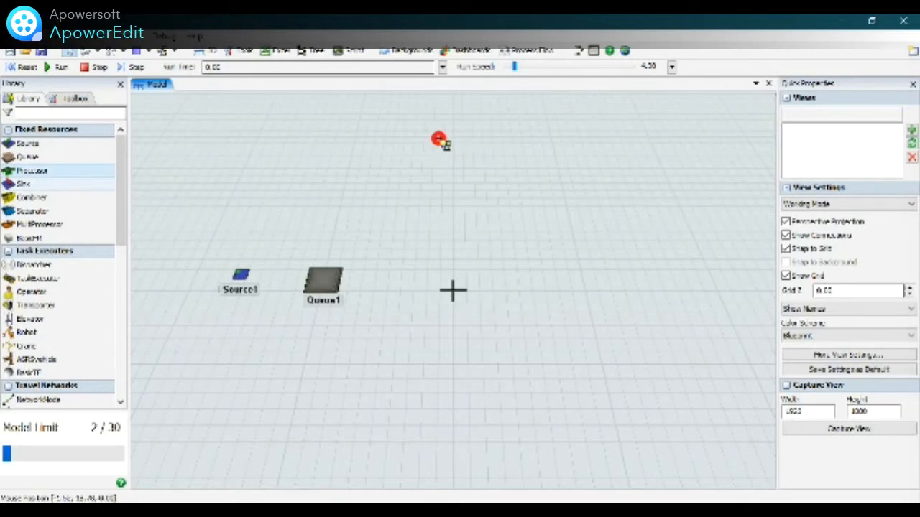
pyautogui.moveTo(439, 140); pyautogui.dragTo(440, 141)
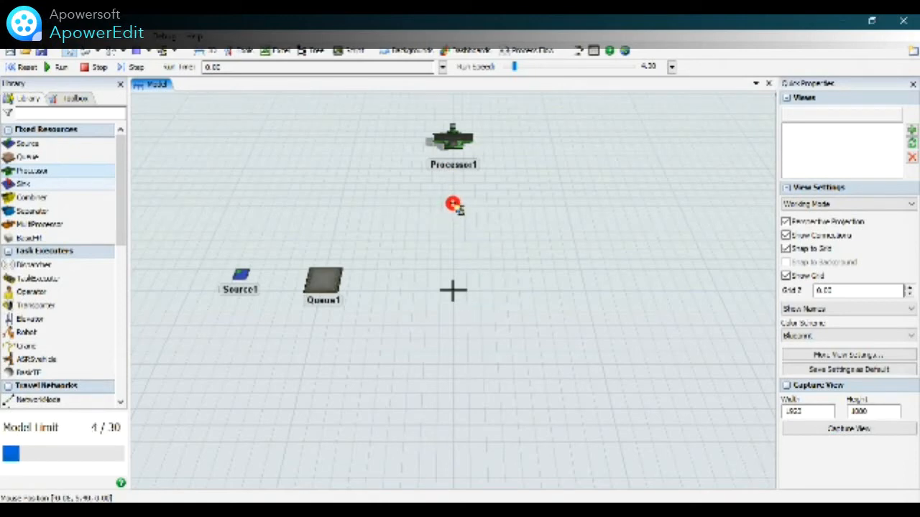
pyautogui.click(452, 204)
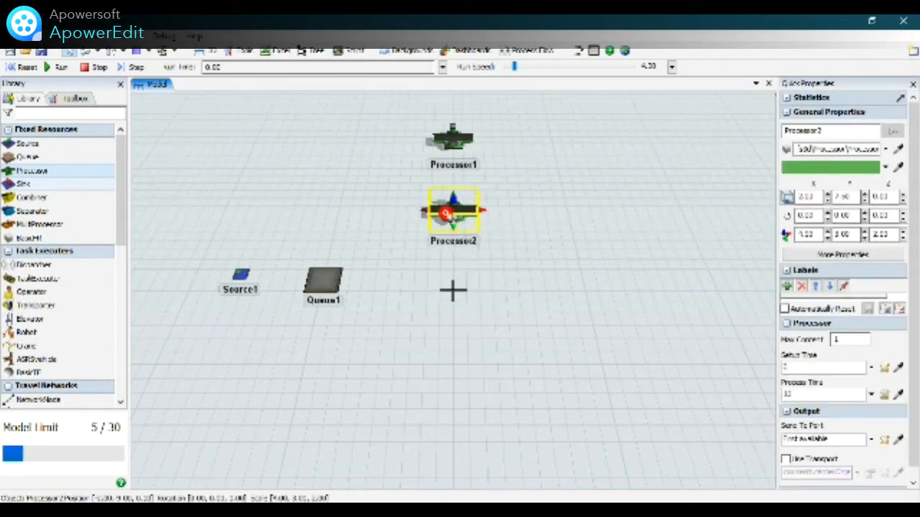
pyautogui.click(426, 266)
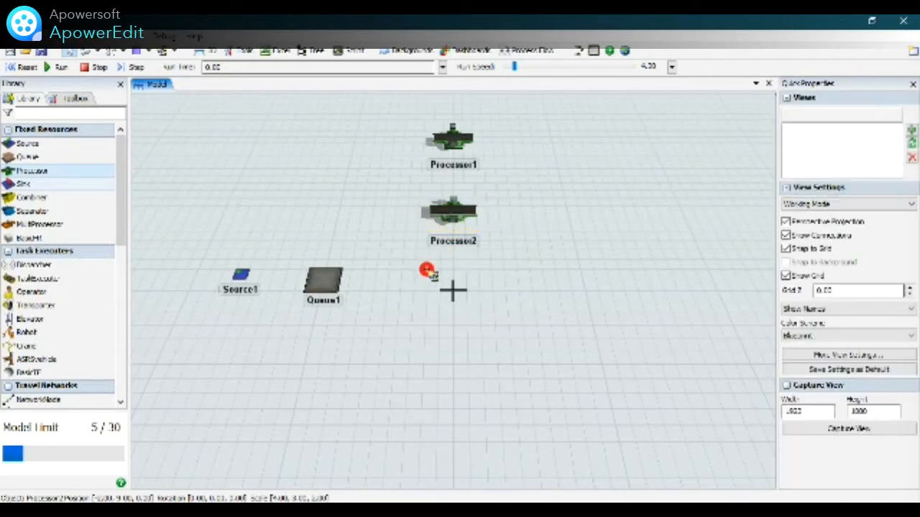
pyautogui.click(422, 344)
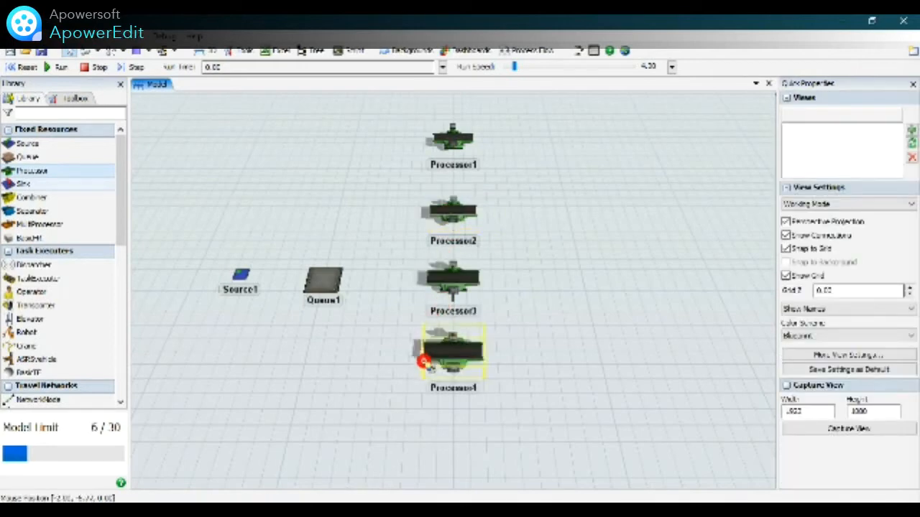
pyautogui.click(421, 430)
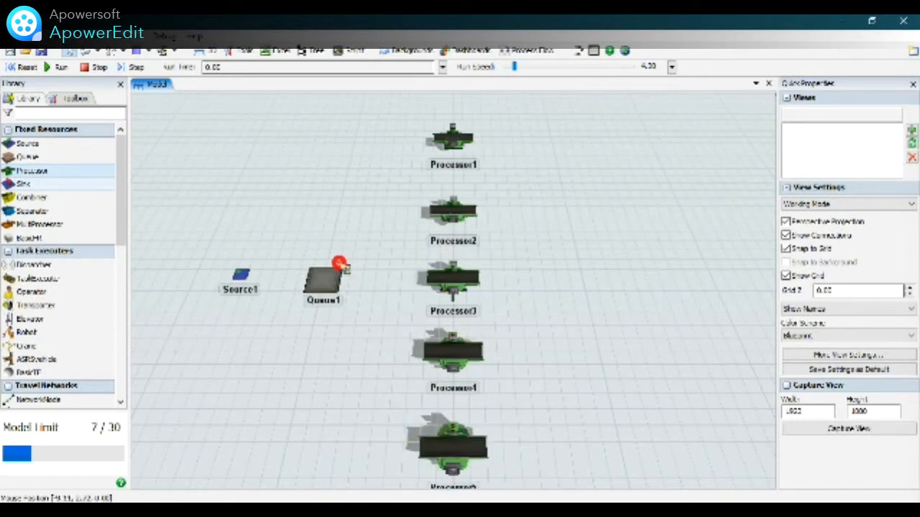
# Place a Sink to the right of the processor column, level with the queue.
pyautogui.scroll(-2, 274, 158)
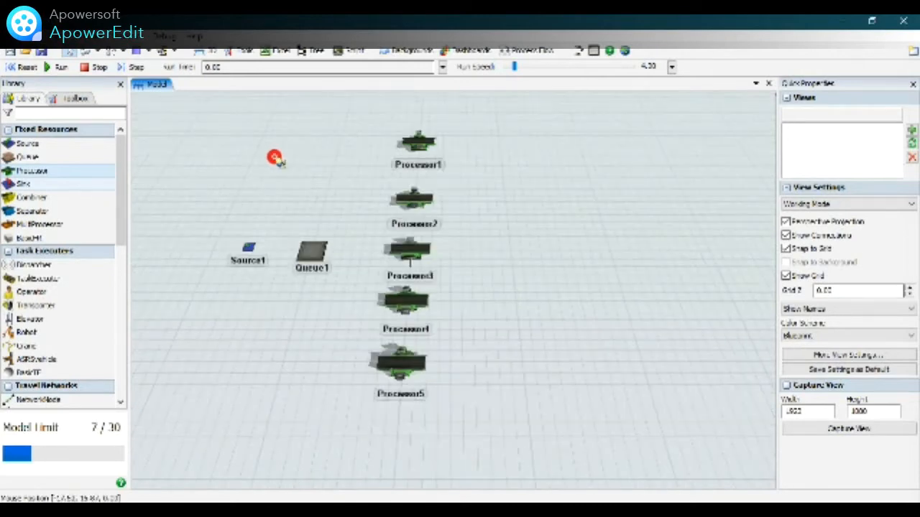
pyautogui.scroll(2, 252, 159)
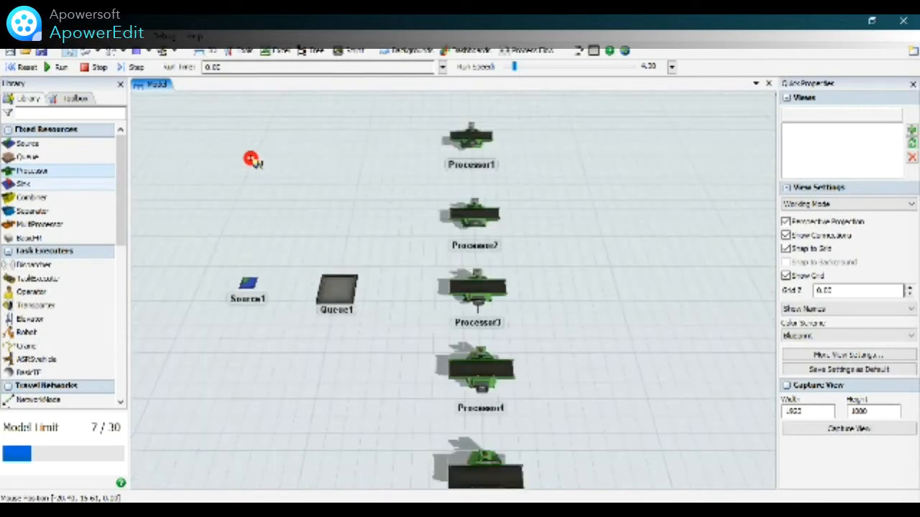
pyautogui.scroll(-2, 252, 159)
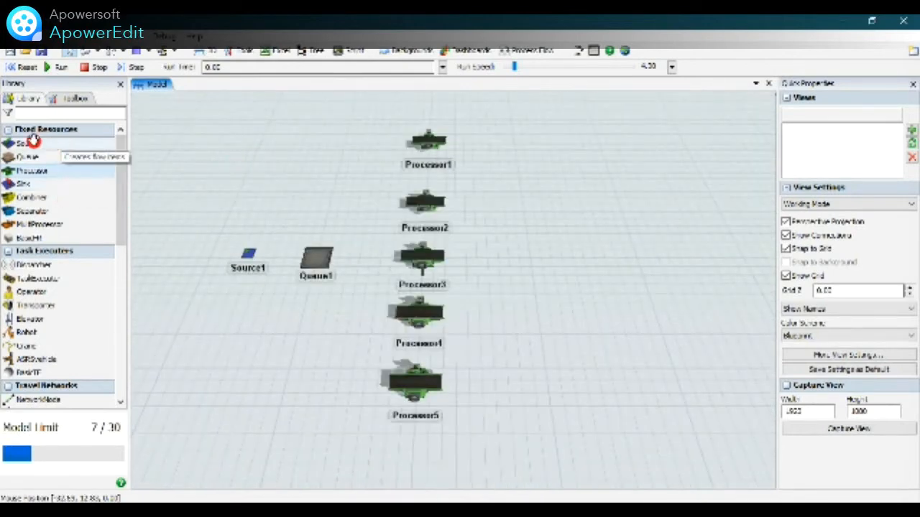
pyautogui.click(58, 186)
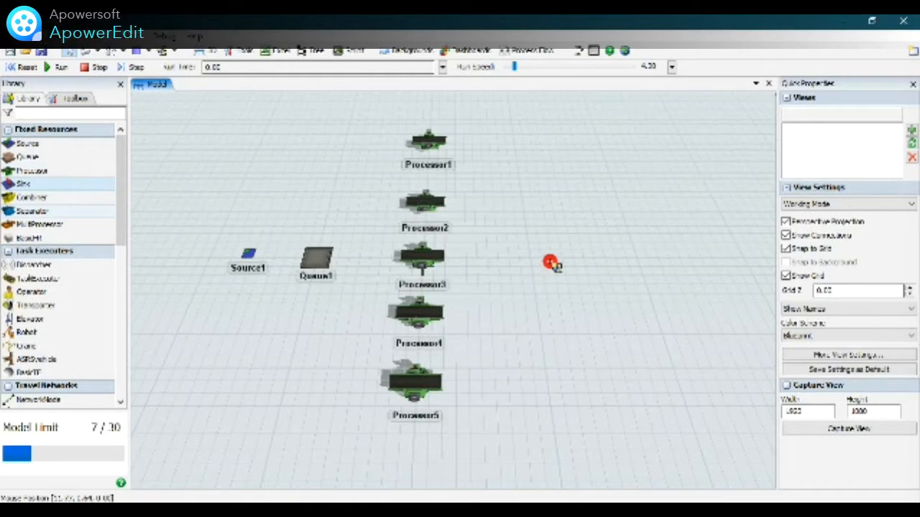
pyautogui.click(560, 263)
pyautogui.click(412, 383)
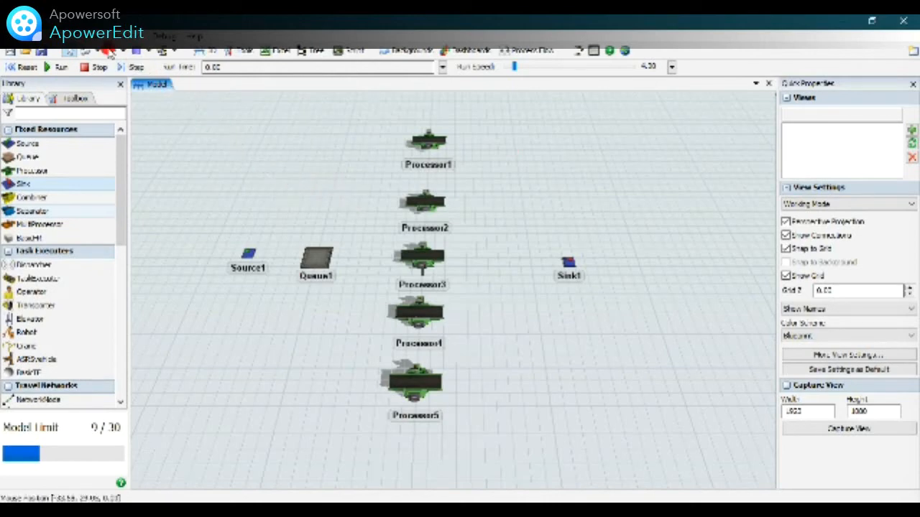
# Use Connect Objects to link Source1 to Queue1.
pyautogui.click(98, 53)
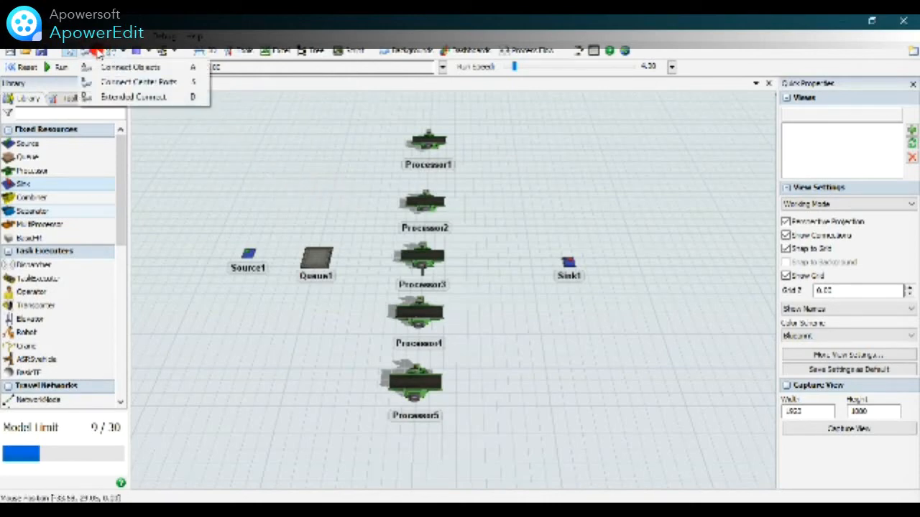
pyautogui.click(98, 52)
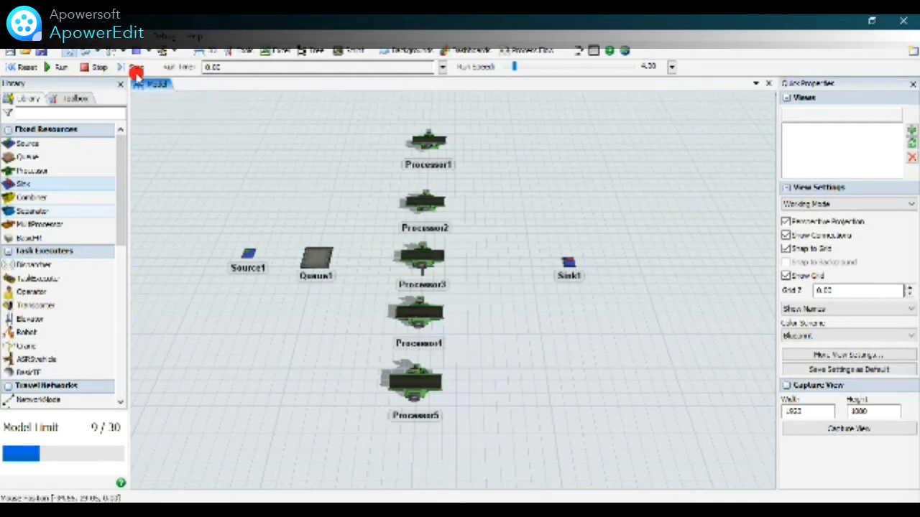
pyautogui.click(100, 54)
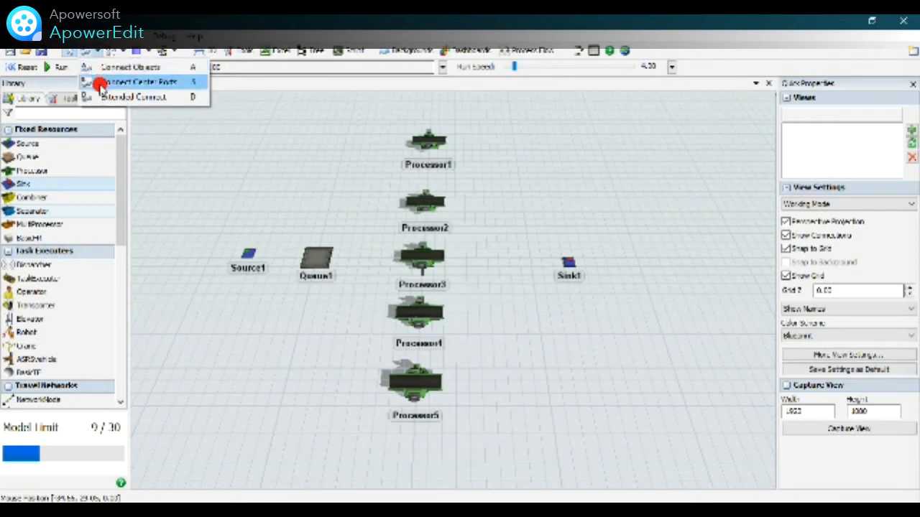
pyautogui.click(136, 68)
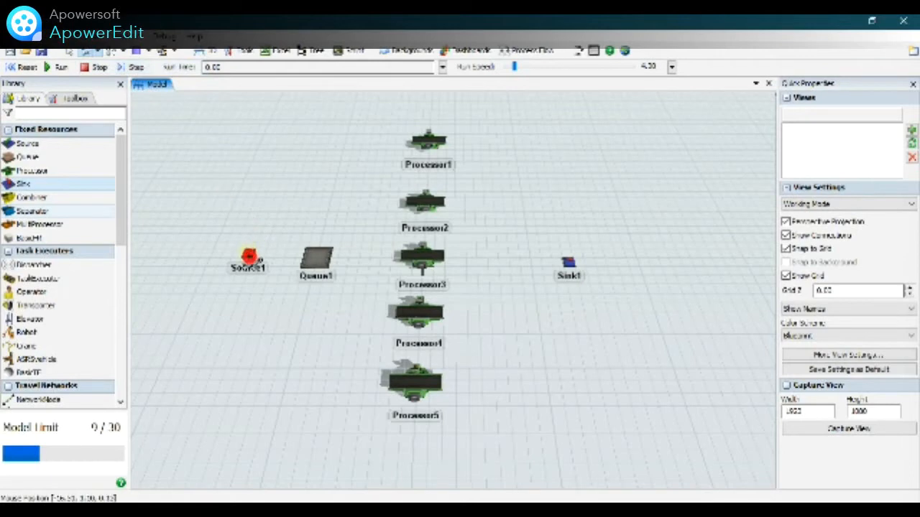
pyautogui.scroll(5, 247, 251)
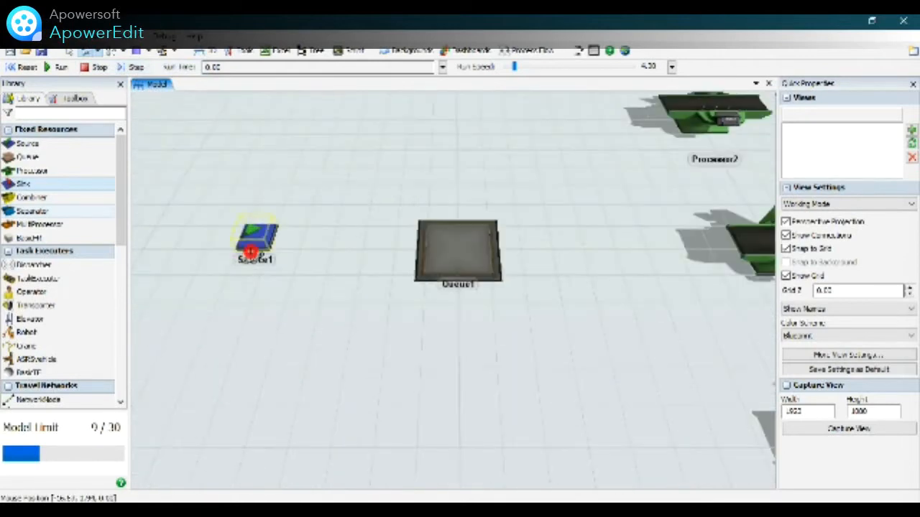
pyautogui.click(263, 231)
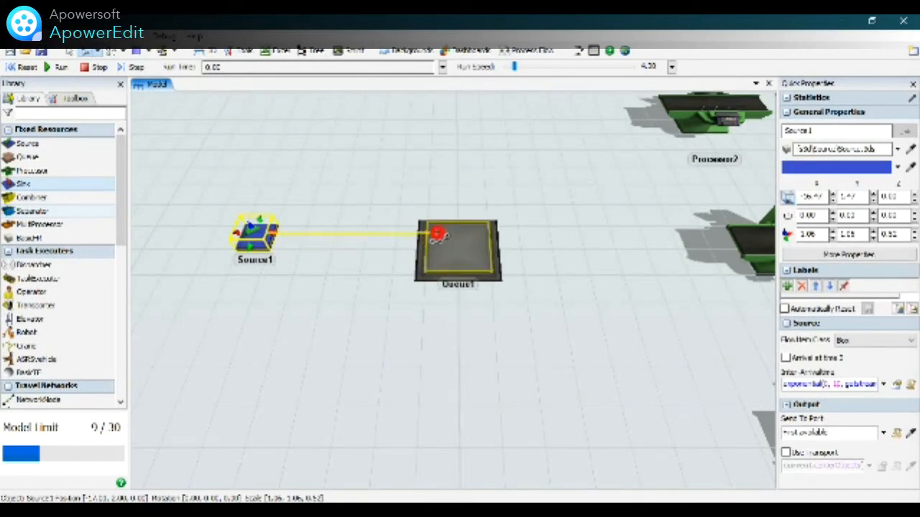
pyautogui.click(437, 234)
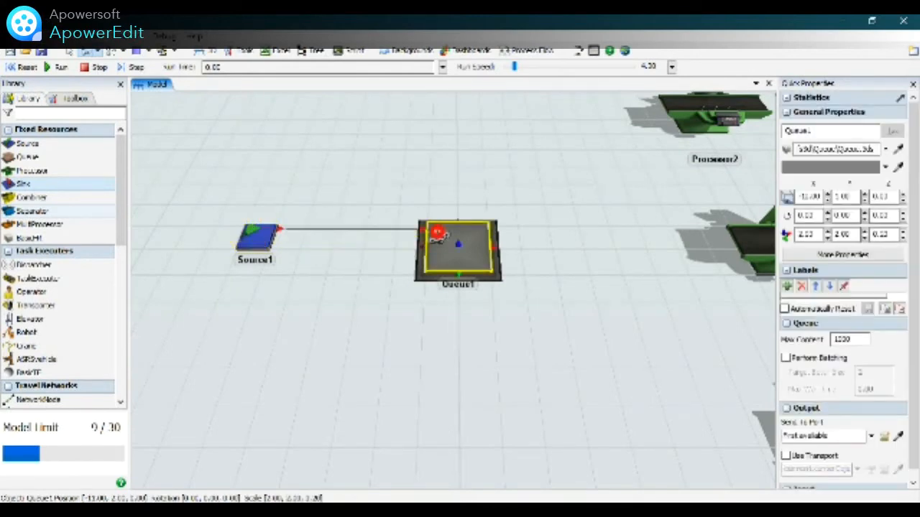
pyautogui.click(487, 214)
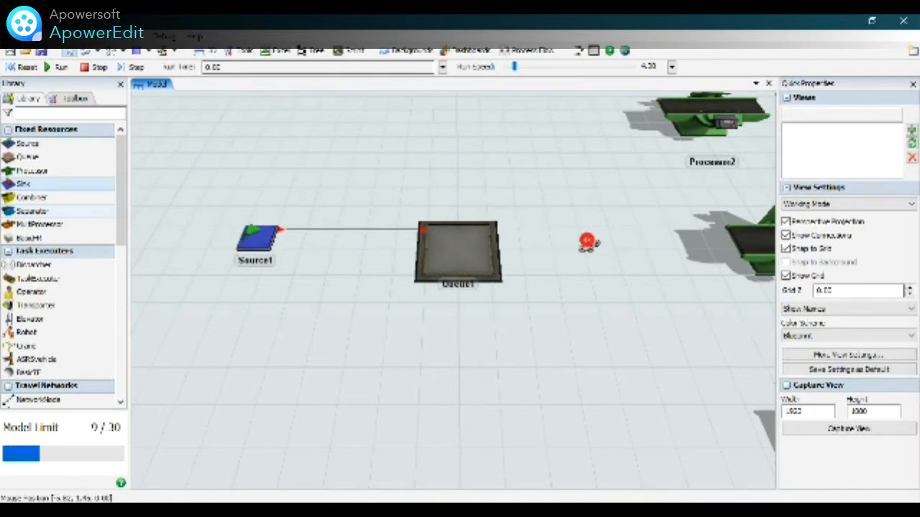
# Connect Queue1 to Processor1 and Processor1 to Sink1.
pyautogui.scroll(-5, 359, 180)
pyautogui.scroll(-2, 632, 164)
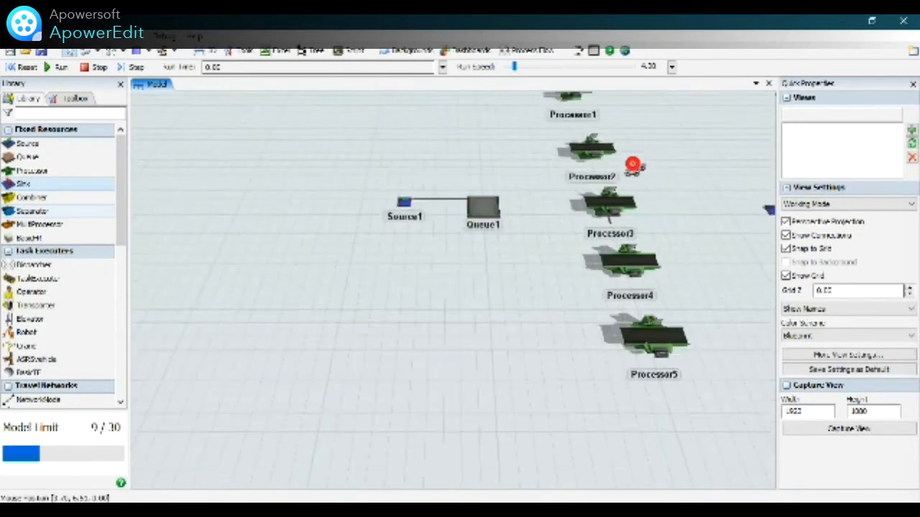
pyautogui.scroll(-2, 301, 186)
pyautogui.scroll(-1, 290, 381)
pyautogui.scroll(-2, 280, 388)
pyautogui.scroll(5, 350, 246)
pyautogui.scroll(3, 493, 176)
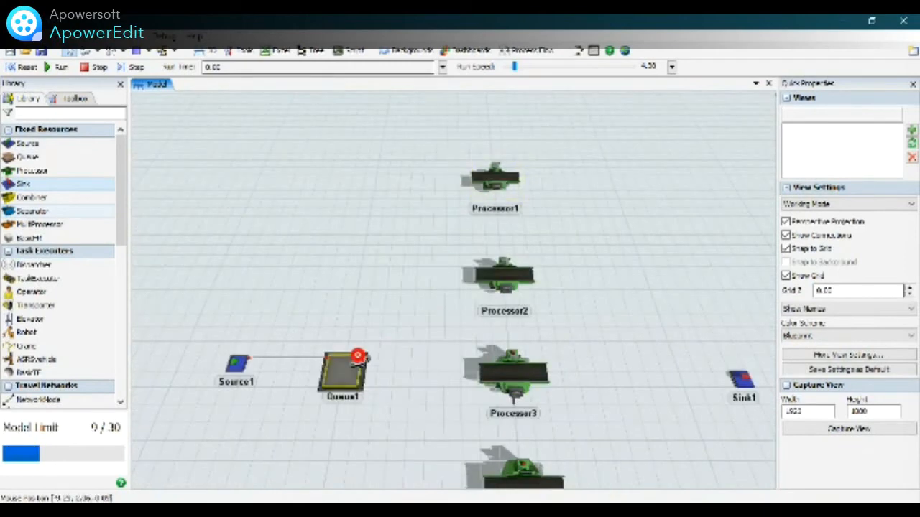
pyautogui.moveTo(358, 363); pyautogui.dragTo(488, 178)
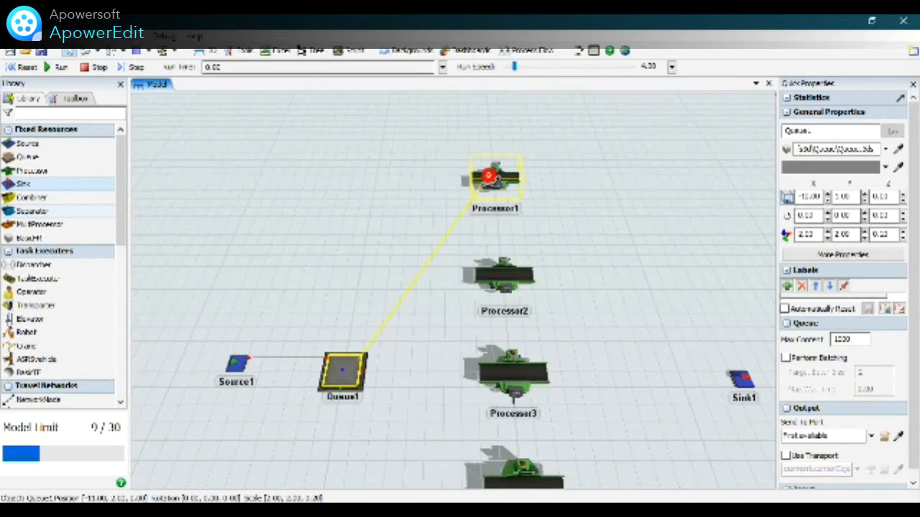
pyautogui.click(489, 176)
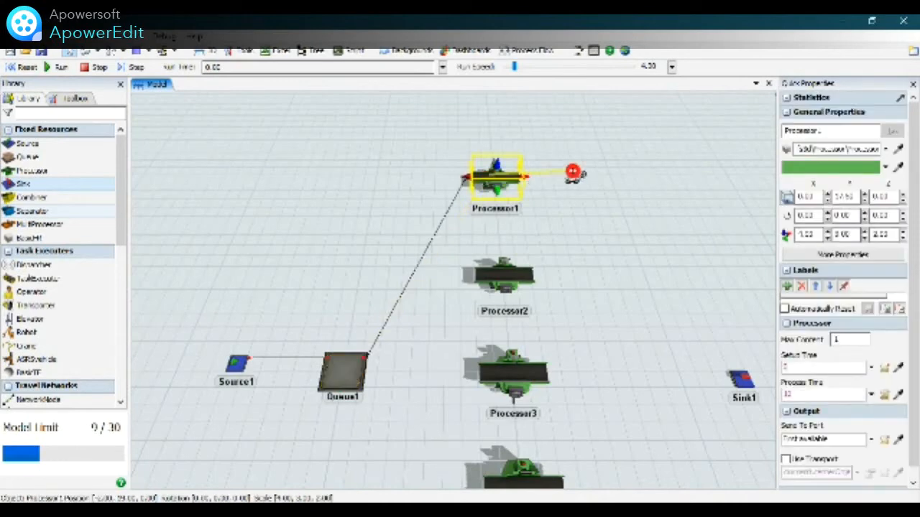
pyautogui.click(579, 170)
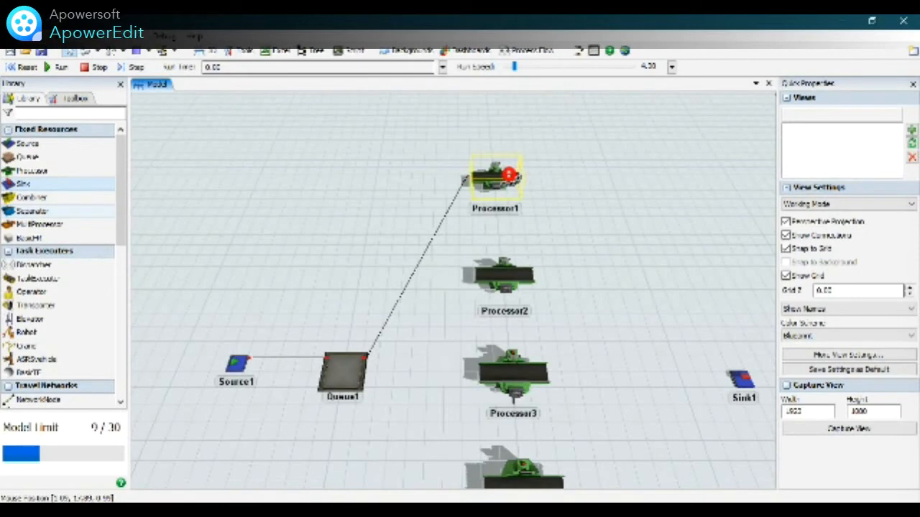
pyautogui.moveTo(509, 175); pyautogui.dragTo(743, 377)
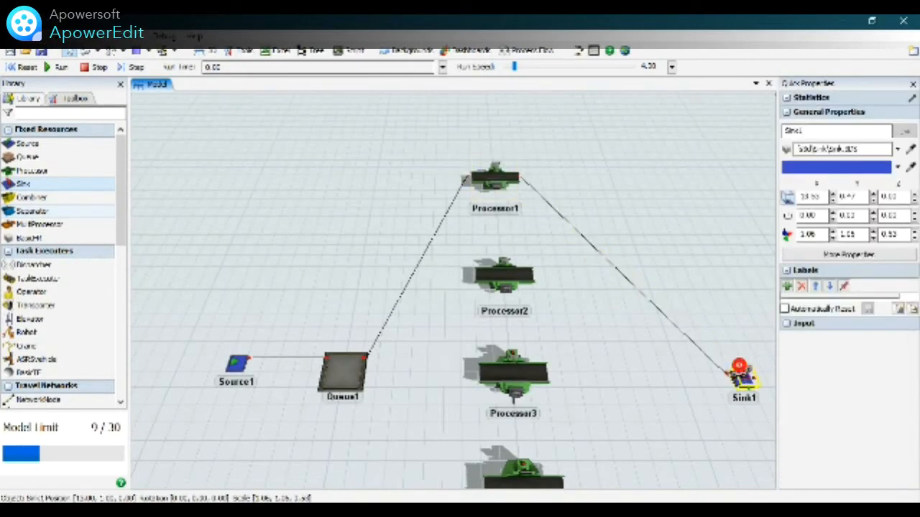
pyautogui.click(725, 298)
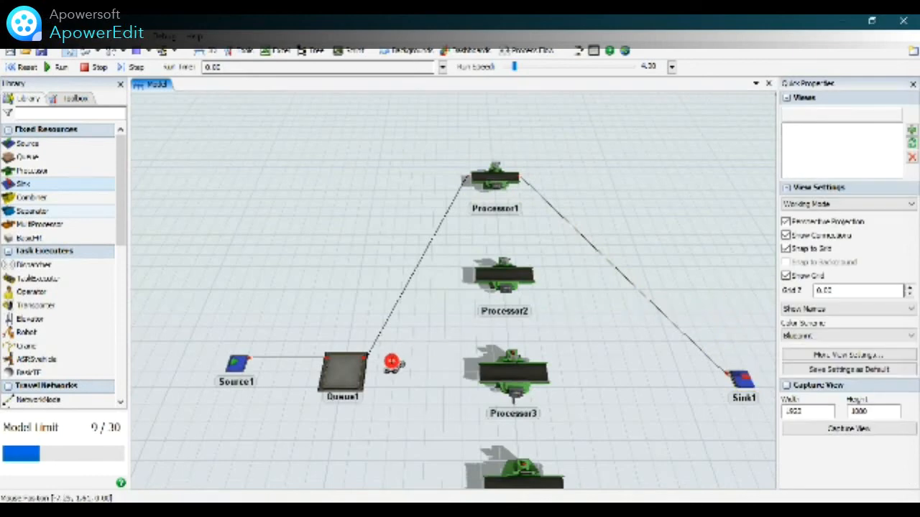
# Connect Queue1 to Processor2 and Processor2 to Sink1.
pyautogui.moveTo(361, 371); pyautogui.dragTo(491, 269)
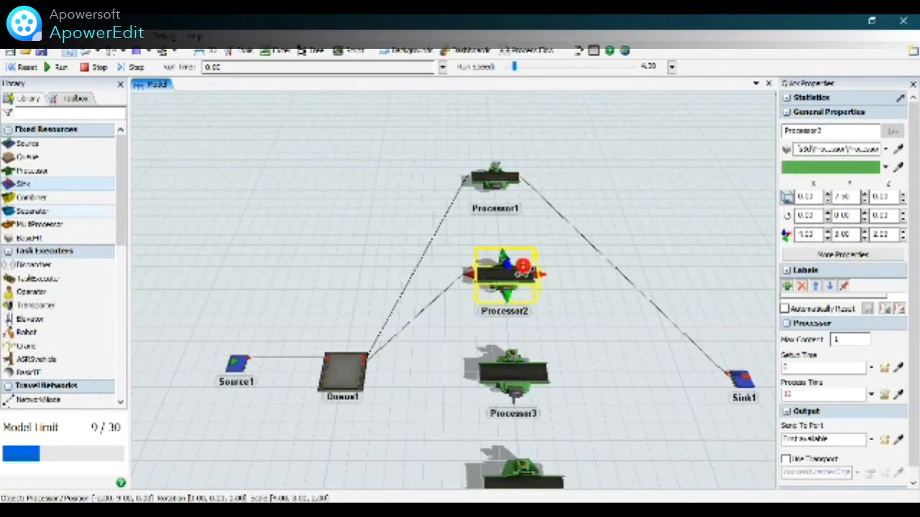
pyautogui.moveTo(538, 267); pyautogui.dragTo(628, 266)
pyautogui.moveTo(575, 268); pyautogui.dragTo(538, 269, button='right')
pyautogui.moveTo(538, 269); pyautogui.dragTo(729, 386)
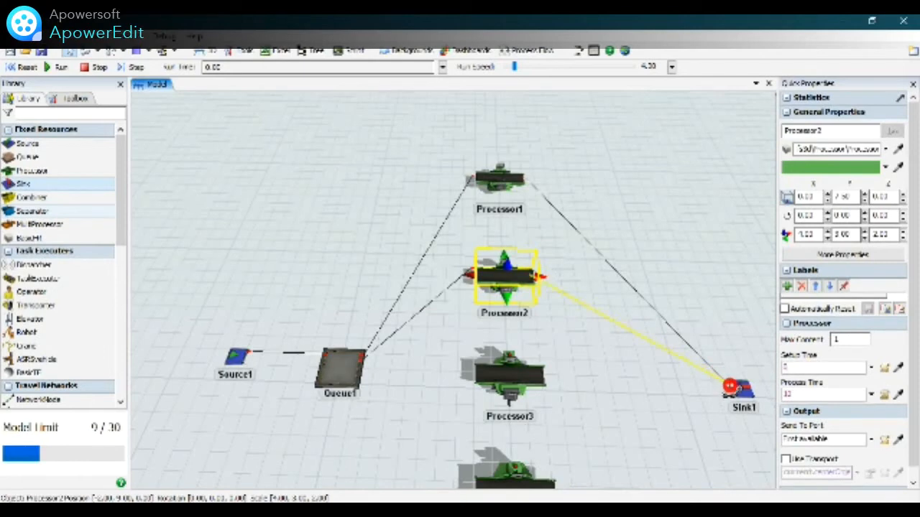
pyautogui.click(736, 387)
pyautogui.moveTo(380, 203); pyautogui.dragTo(523, 252, button='right')
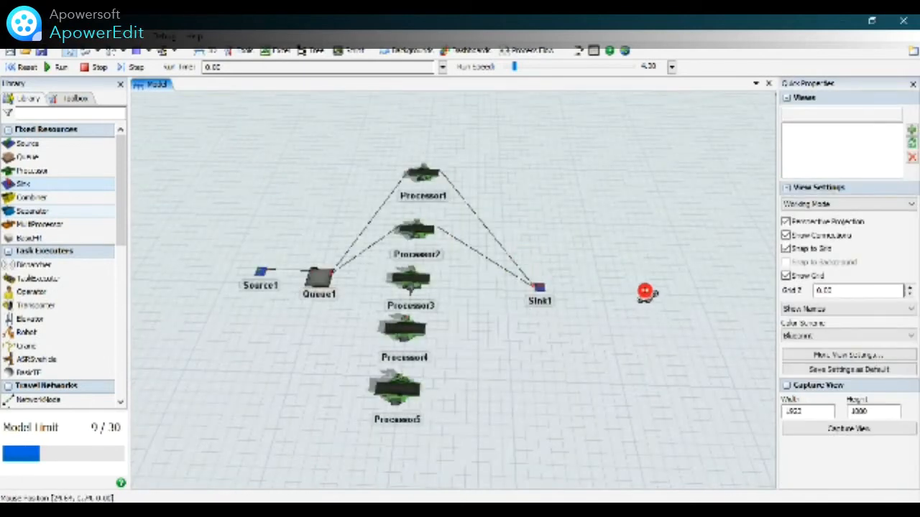
# Connect Queue1 to Processor3 and Processor3 to Sink1.
pyautogui.scroll(-2, 677, 221)
pyautogui.scroll(5, 496, 269)
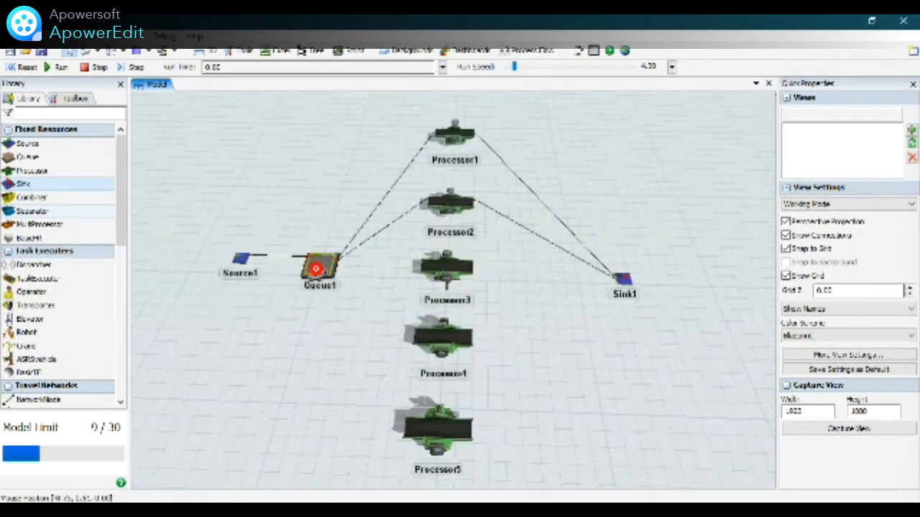
pyautogui.click(332, 264)
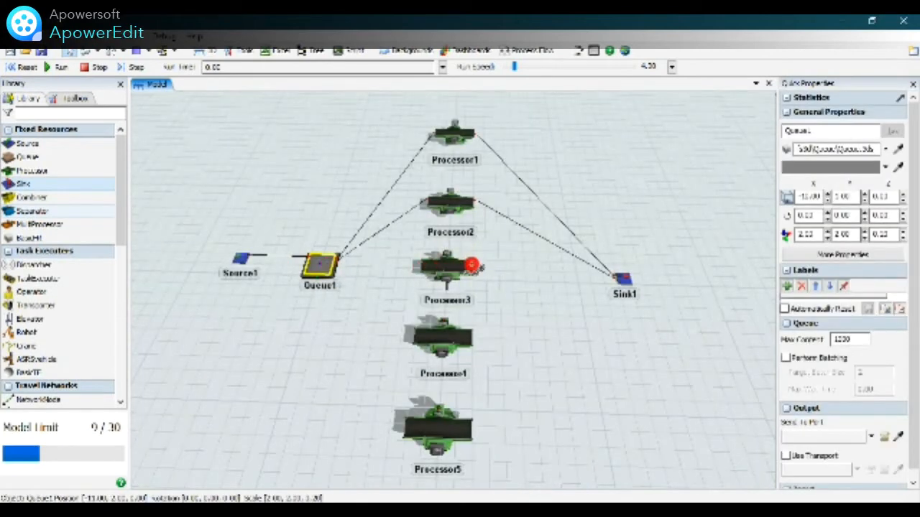
pyautogui.click(429, 264)
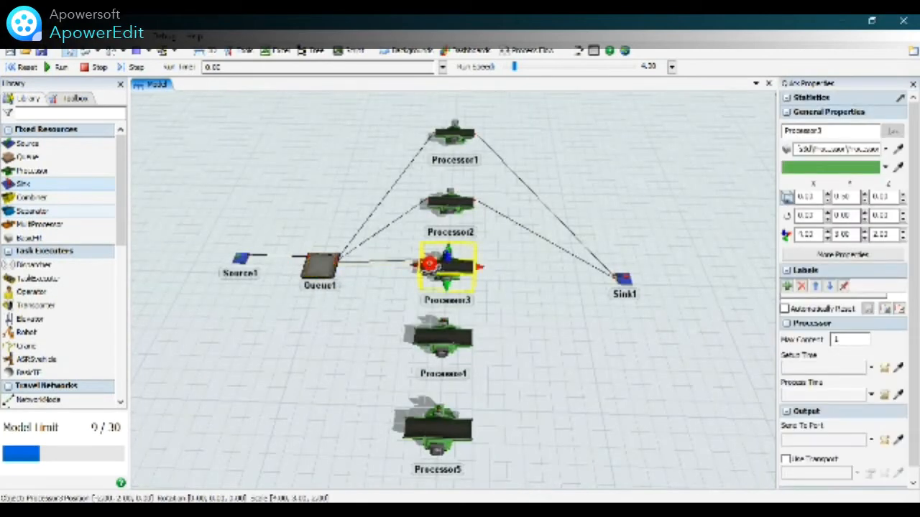
pyautogui.click(569, 276)
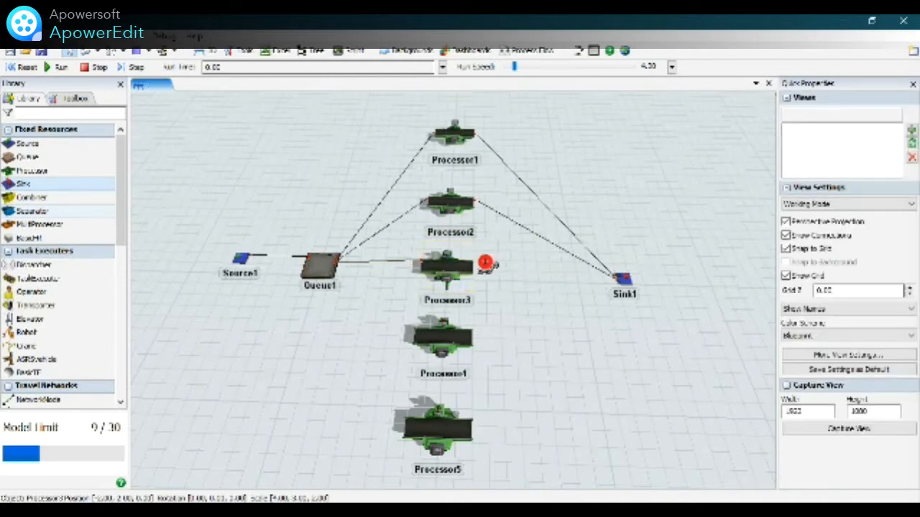
pyautogui.click(470, 265)
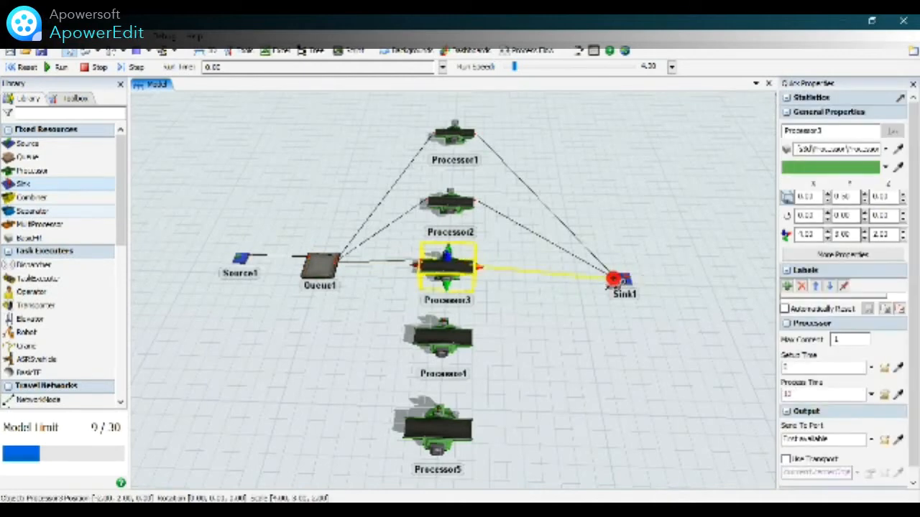
pyautogui.click(621, 279)
pyautogui.click(588, 289)
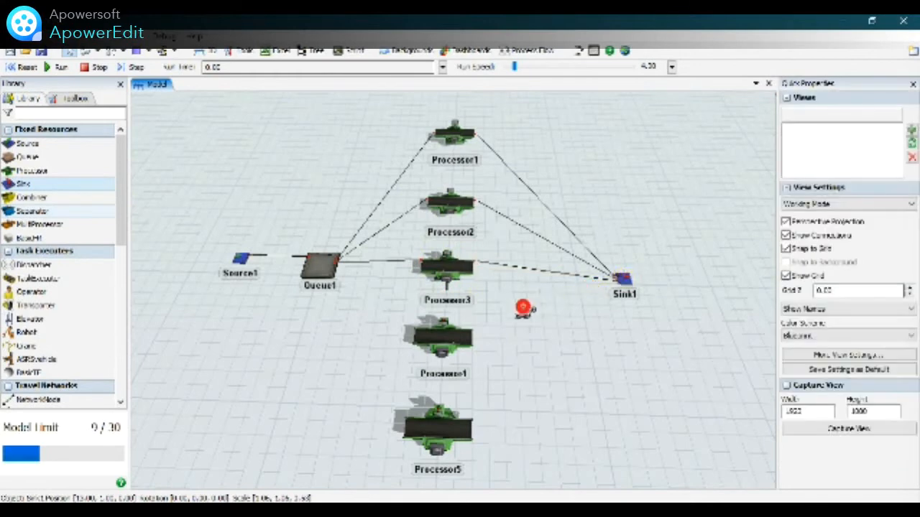
# Connect Queue1 to Processor4 and Processor4 to Sink1.
pyautogui.click(323, 265)
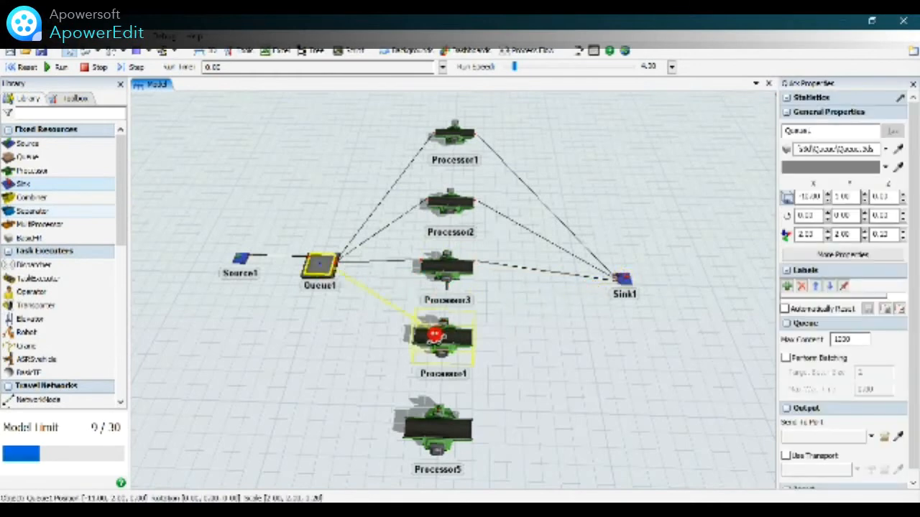
pyautogui.click(435, 334)
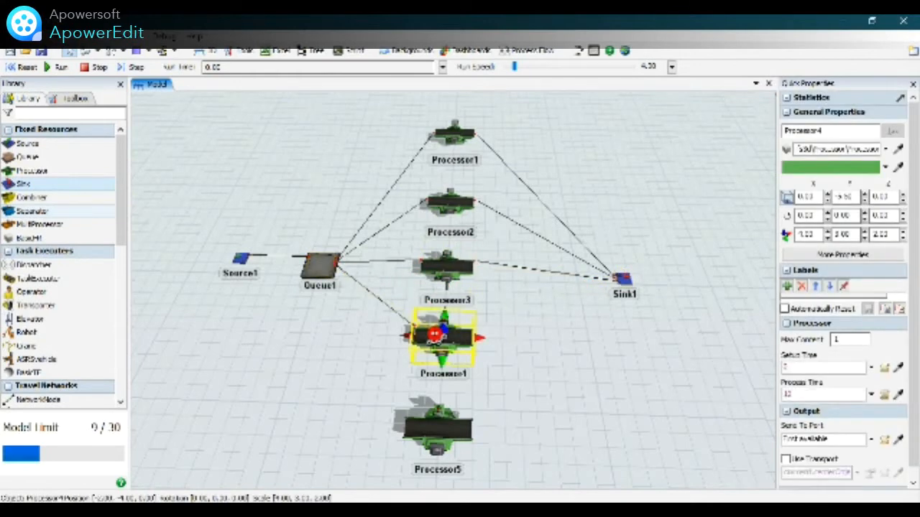
pyautogui.click(606, 349)
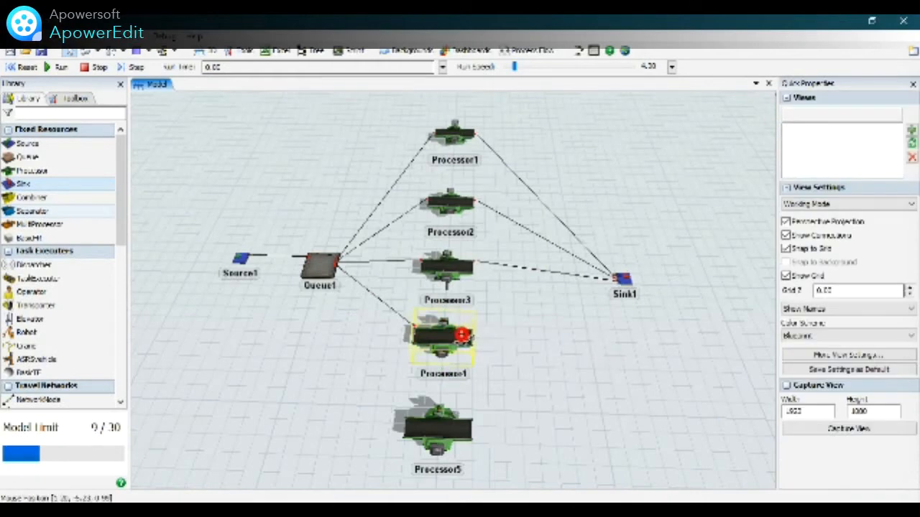
pyautogui.click(460, 335)
pyautogui.click(463, 334)
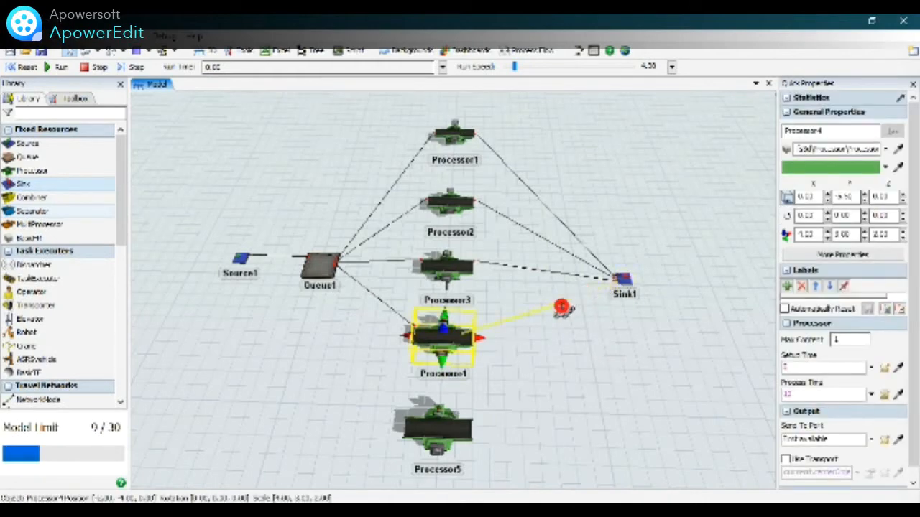
pyautogui.click(619, 280)
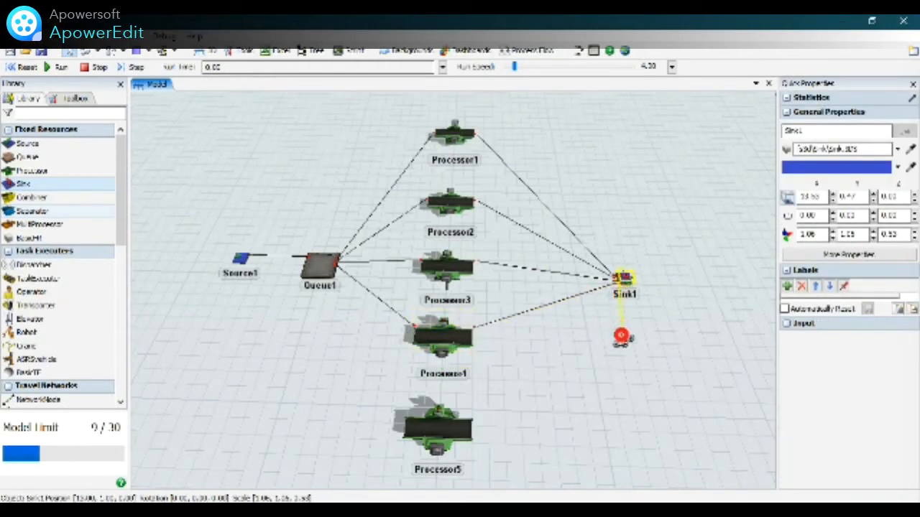
pyautogui.click(621, 336)
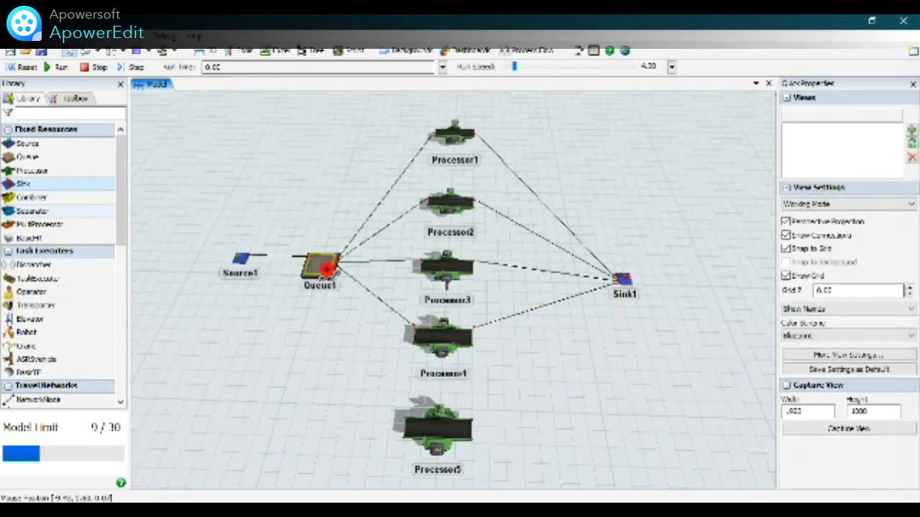
# Connect Queue1 to Processor5 and Processor5 to Sink1.
pyautogui.click(326, 267)
pyautogui.click(427, 429)
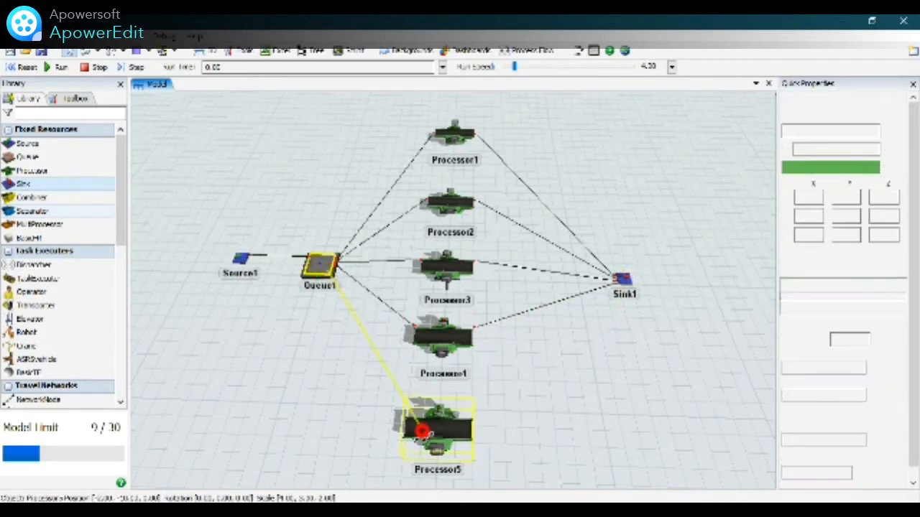
pyautogui.click(518, 425)
pyautogui.click(468, 424)
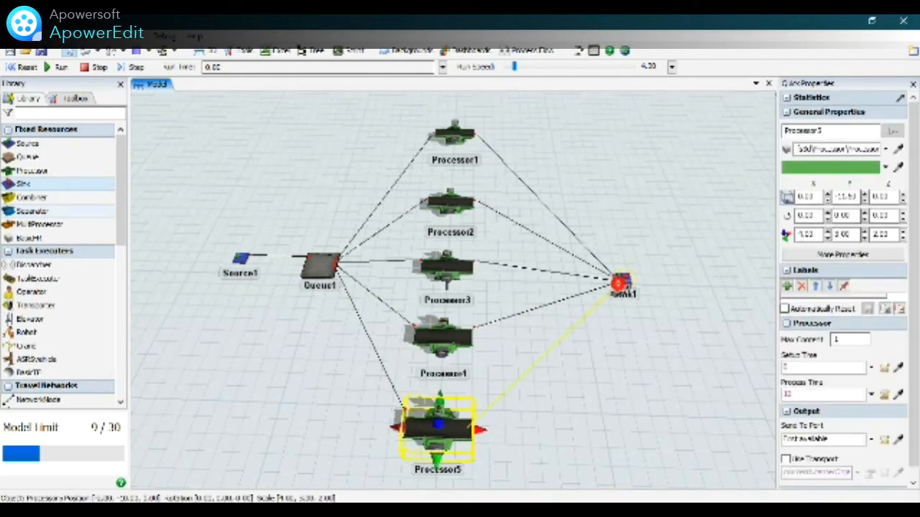
pyautogui.click(618, 284)
pyautogui.click(610, 358)
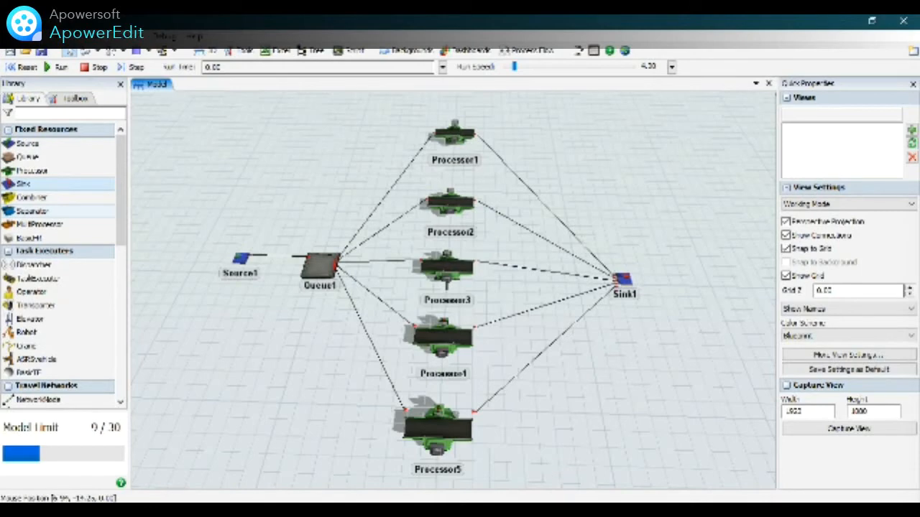
pyautogui.moveTo(578, 511)
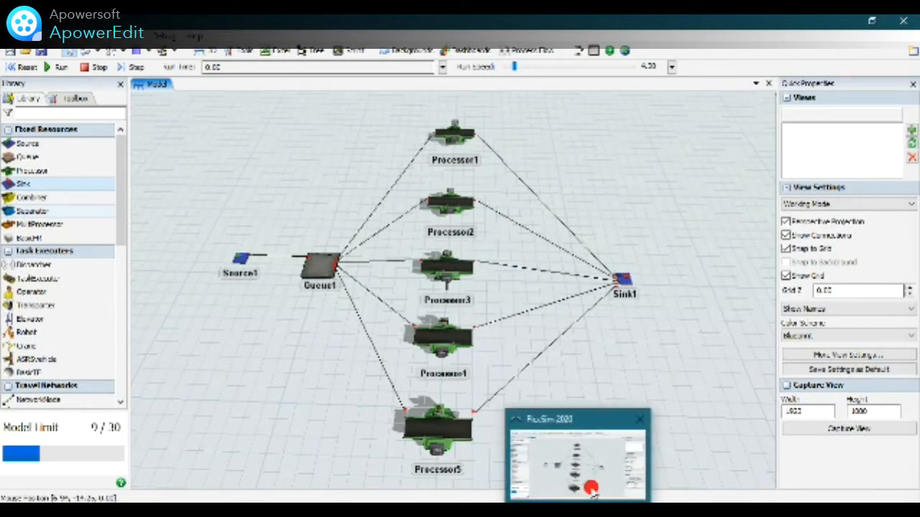
pyautogui.moveTo(688, 329); pyautogui.dragTo(686, 323, button='right')
pyautogui.moveTo(390, 240)
pyautogui.mouseDown(button='right')
pyautogui.moveTo(441, 293)
pyautogui.moveTo(407, 281)
pyautogui.moveTo(405, 232)
pyautogui.moveTo(390, 222)
pyautogui.moveTo(403, 227)
pyautogui.mouseUp(button='right')
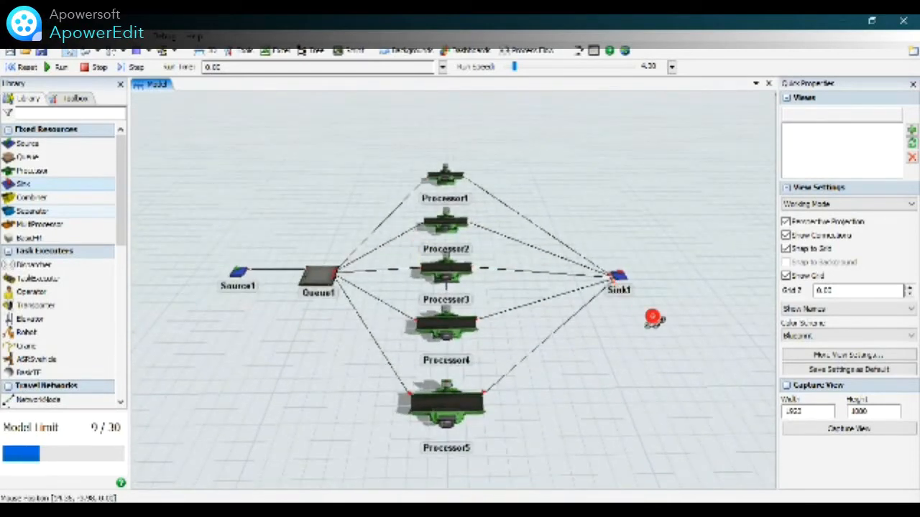
pyautogui.moveTo(654, 321)
pyautogui.mouseDown(button='right')
pyautogui.moveTo(637, 335)
pyautogui.moveTo(643, 323)
pyautogui.mouseUp(button='right')
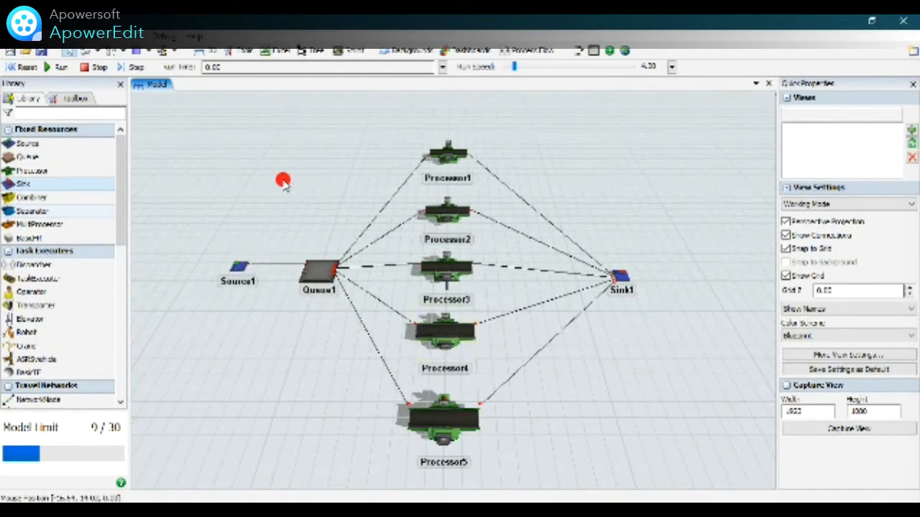
# Open the properties of Source1 and enter Entry as its name.
pyautogui.click(242, 268)
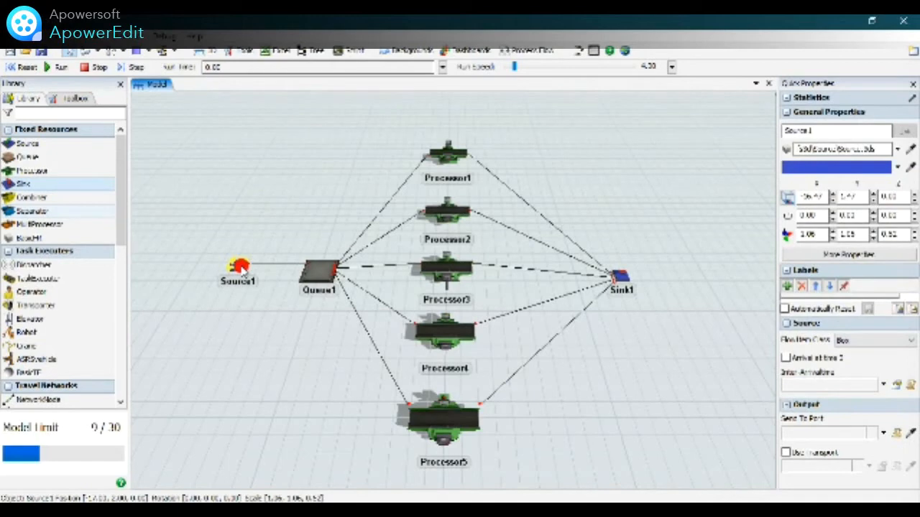
pyautogui.doubleClick(242, 267)
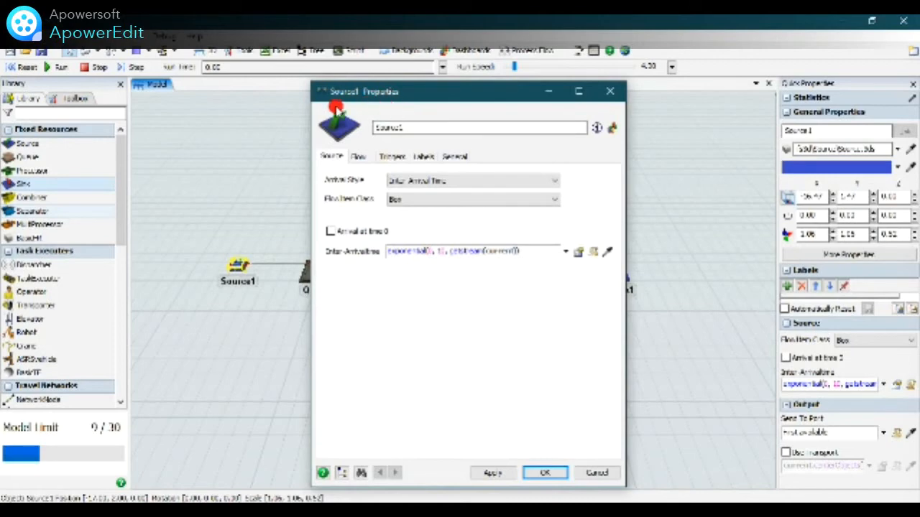
pyautogui.moveTo(421, 127); pyautogui.dragTo(320, 129)
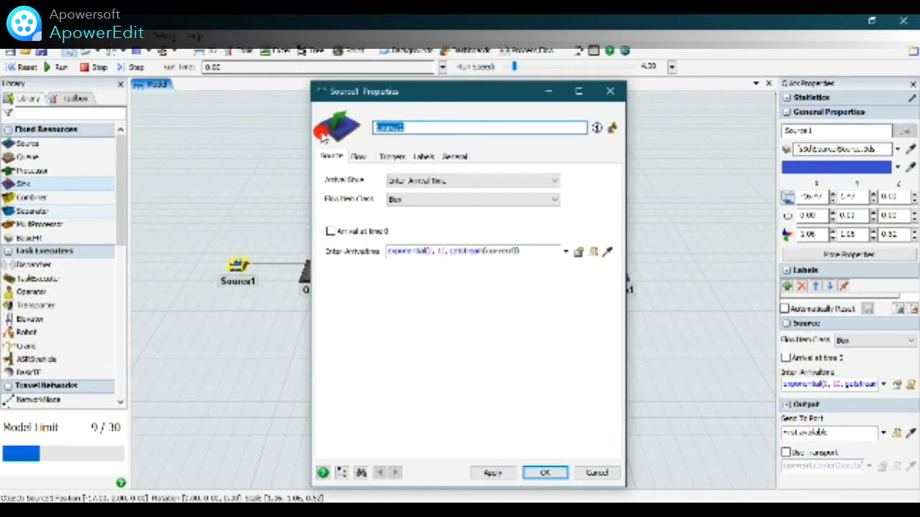
pyautogui.write('Bi')
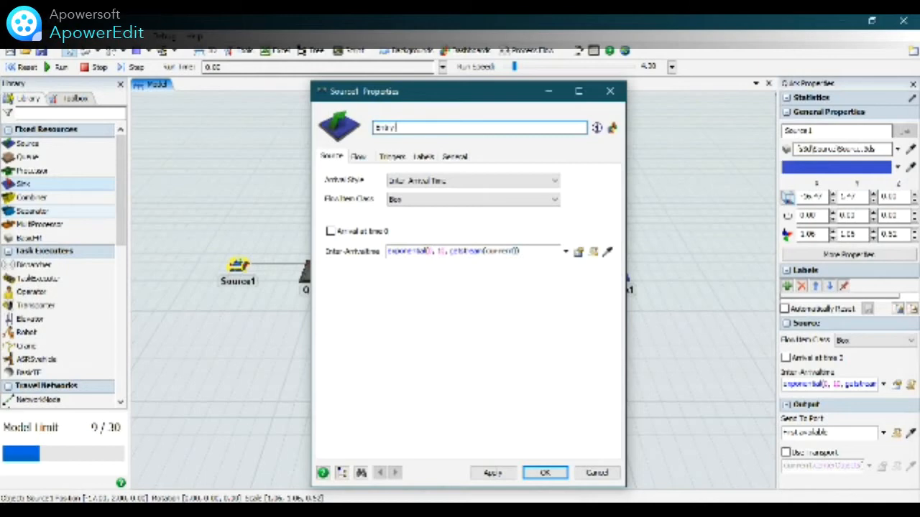
pyautogui.click(321, 133)
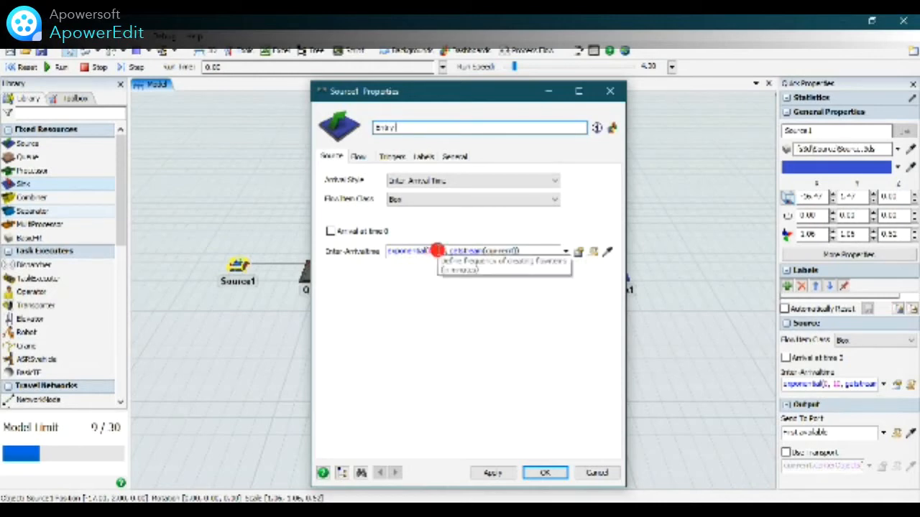
# Set the mean of the source's exponential inter-arrival time to 2.5.
pyautogui.click(437, 250)
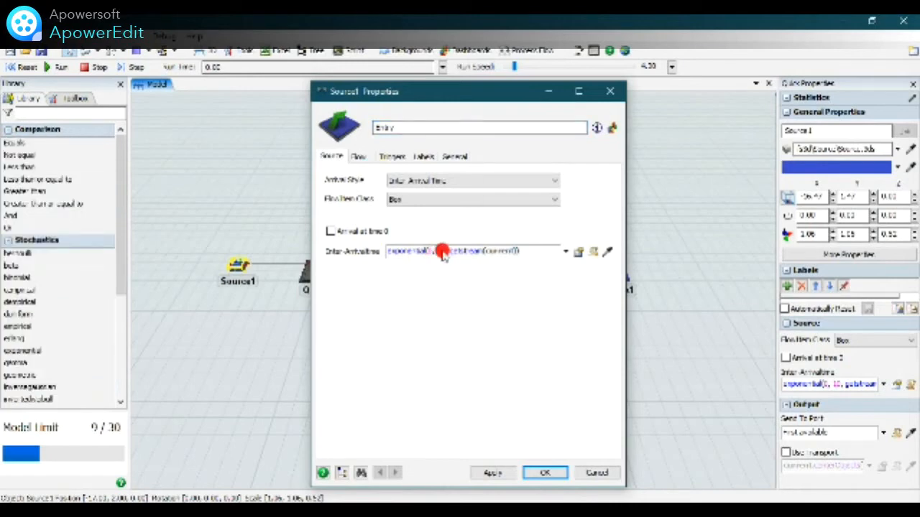
pyautogui.press('BackSpace')
pyautogui.write('15')
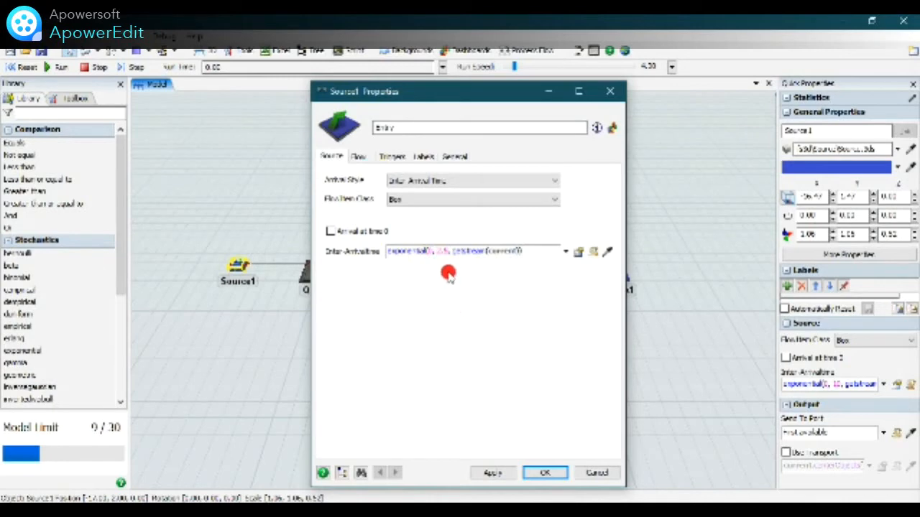
pyautogui.click(442, 326)
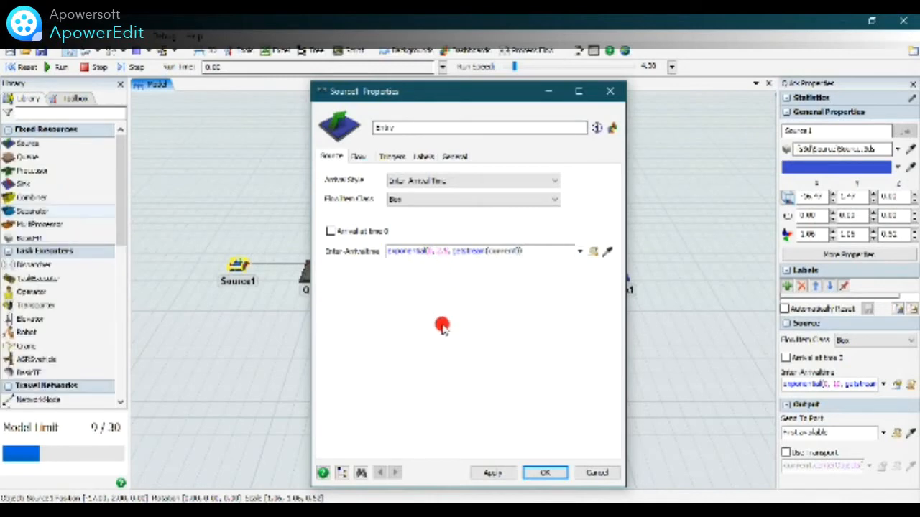
# Add an On Creation trigger to the source with the Set Label by Percentage operation.
pyautogui.click(393, 157)
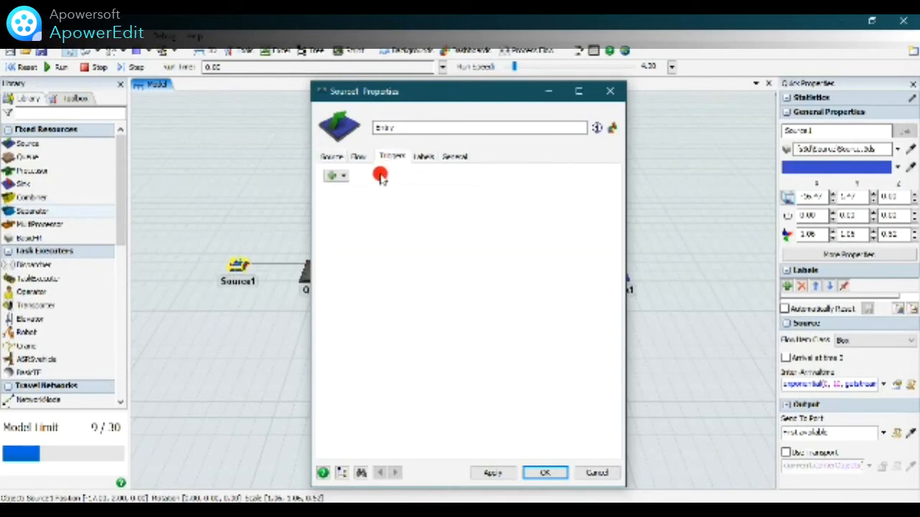
pyautogui.click(335, 176)
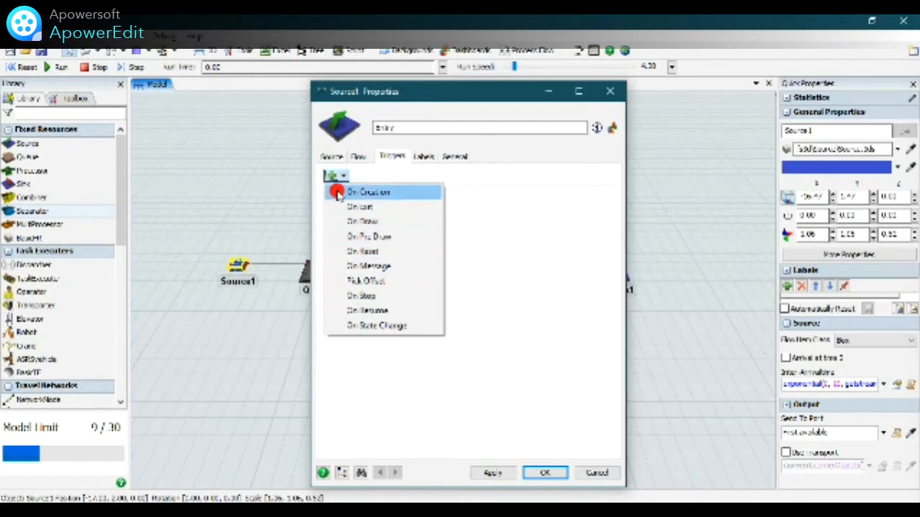
pyautogui.click(406, 195)
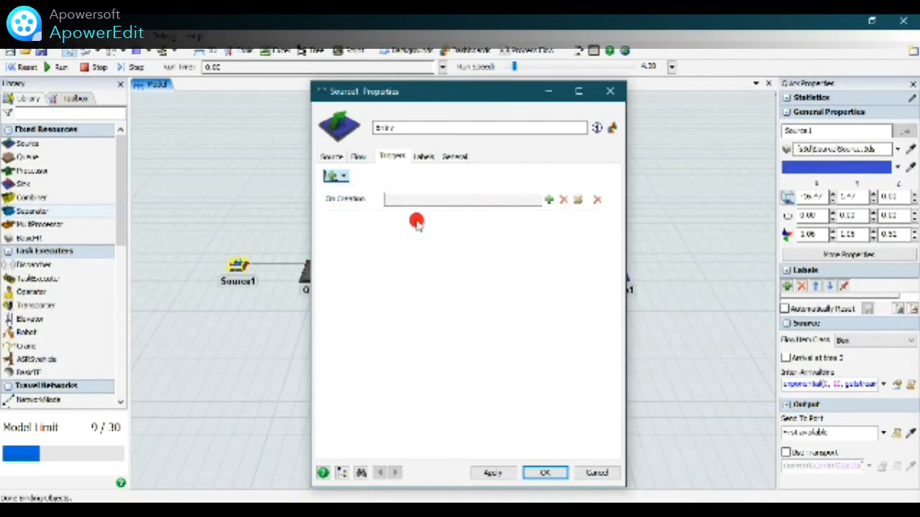
pyautogui.click(551, 202)
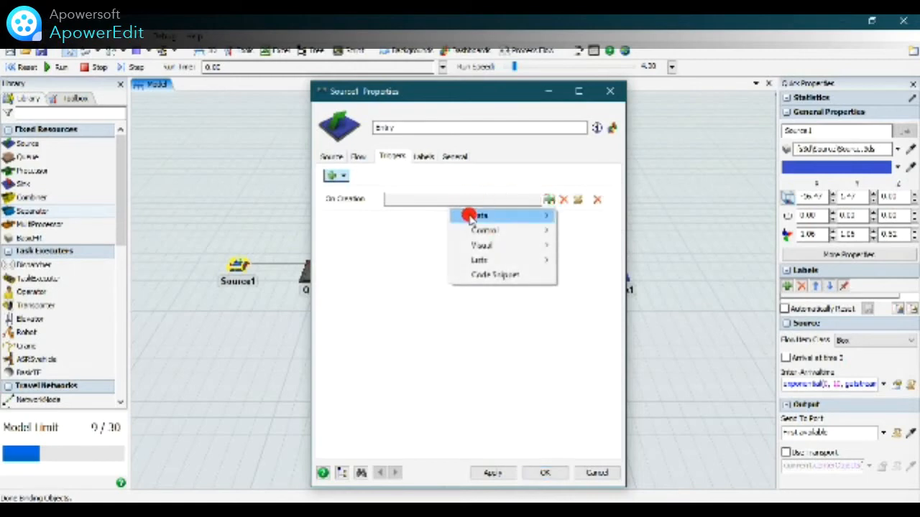
pyautogui.moveTo(488, 217)
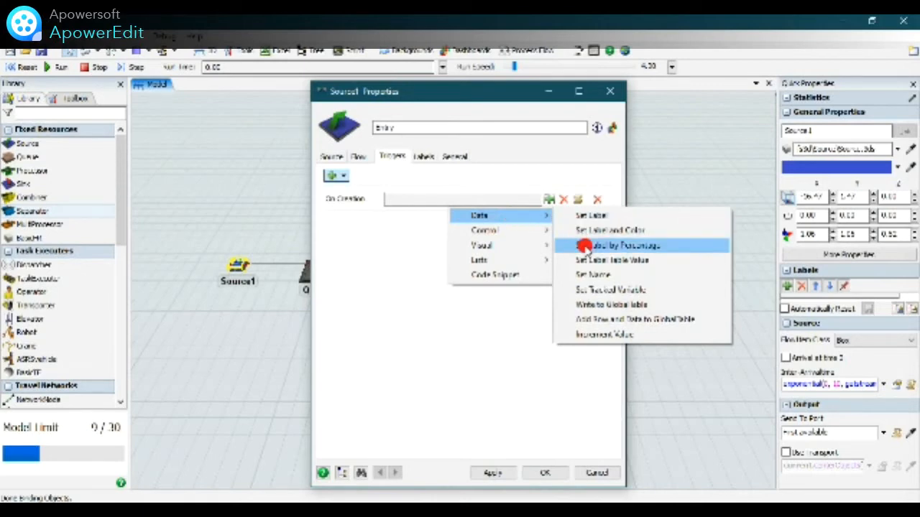
pyautogui.click(584, 247)
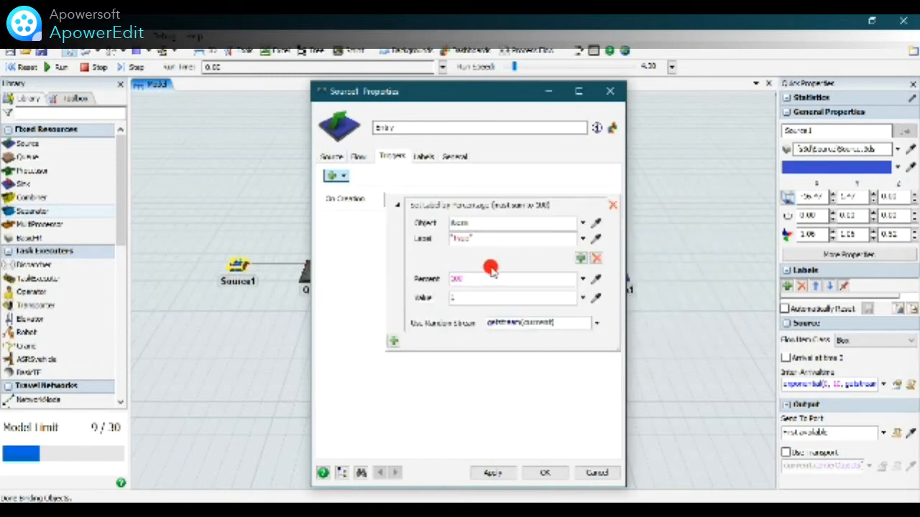
# Add a second case to the label percentages and set the percent for value 1 to 60.
pyautogui.click(580, 259)
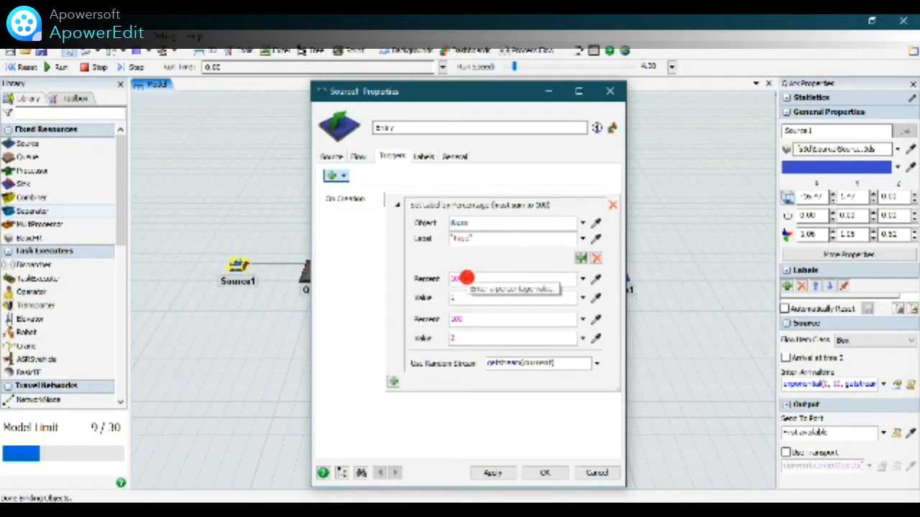
pyautogui.click(466, 278)
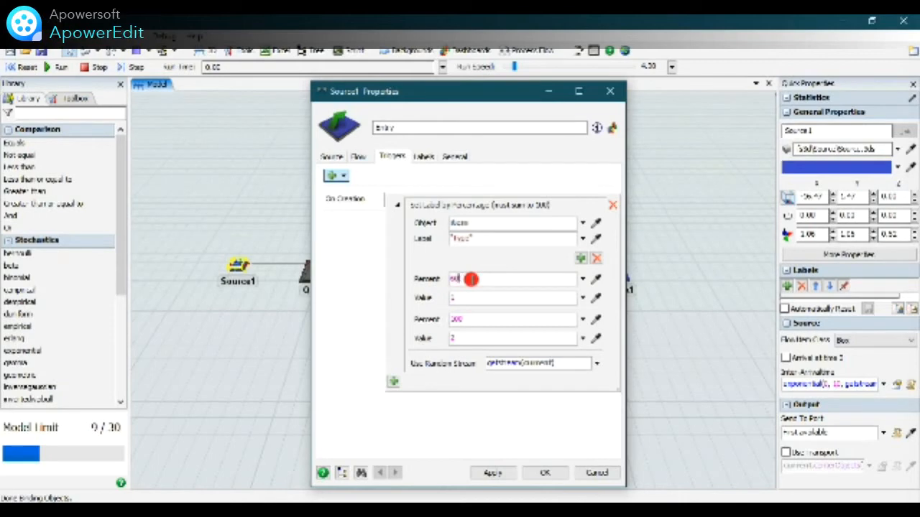
pyautogui.click(476, 329)
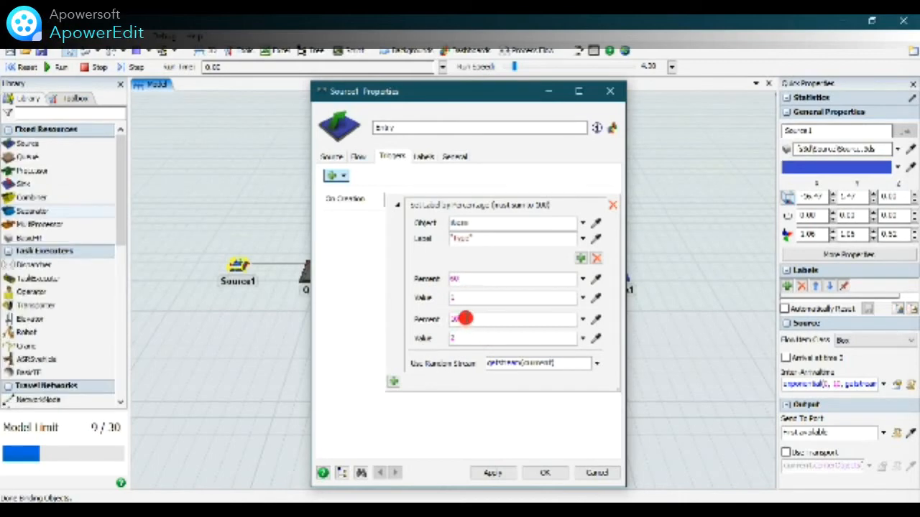
# Set the percent for value 2 to 40 in the source's label percentages and accept the source's properties.
pyautogui.moveTo(464, 318); pyautogui.dragTo(442, 320)
pyautogui.write('40')
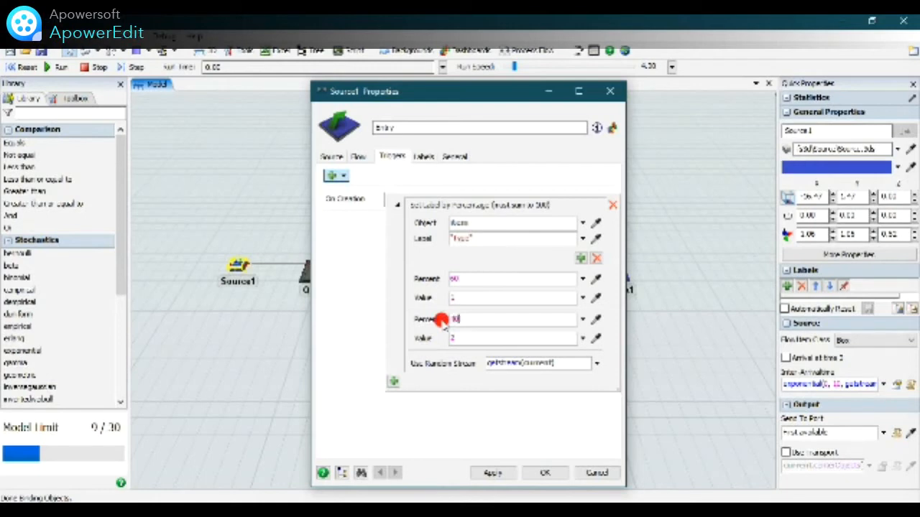
pyautogui.click(493, 473)
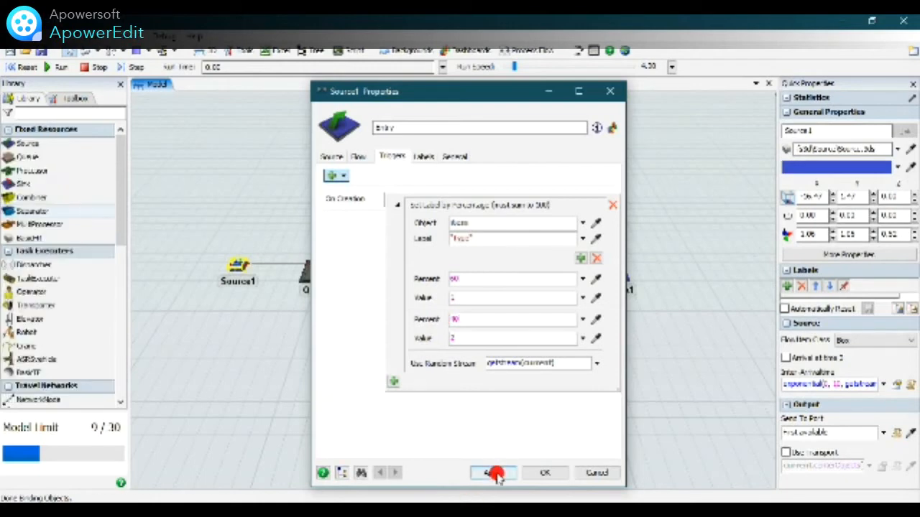
pyautogui.click(537, 474)
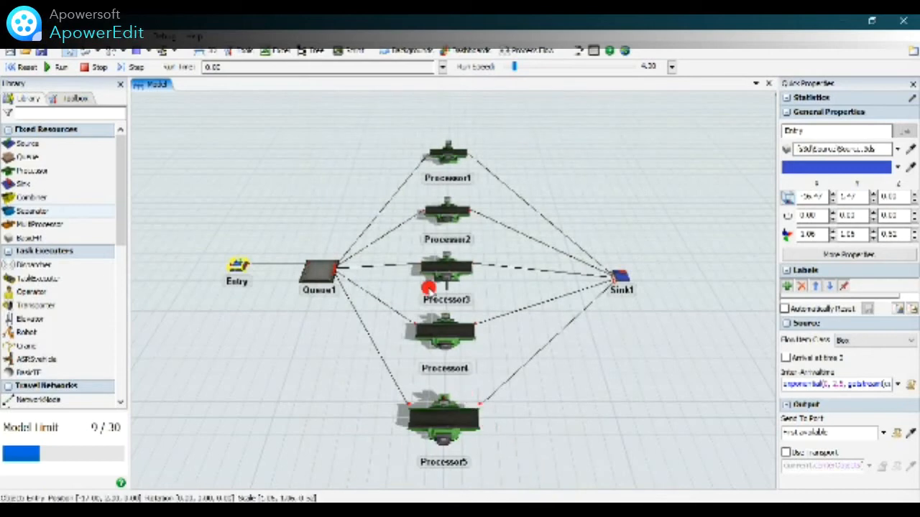
pyautogui.doubleClick(450, 155)
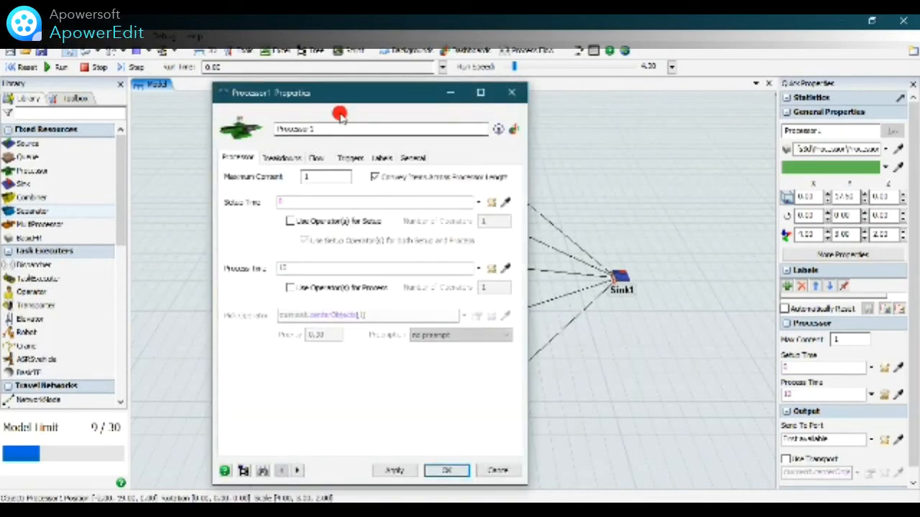
pyautogui.moveTo(366, 95); pyautogui.dragTo(393, 83)
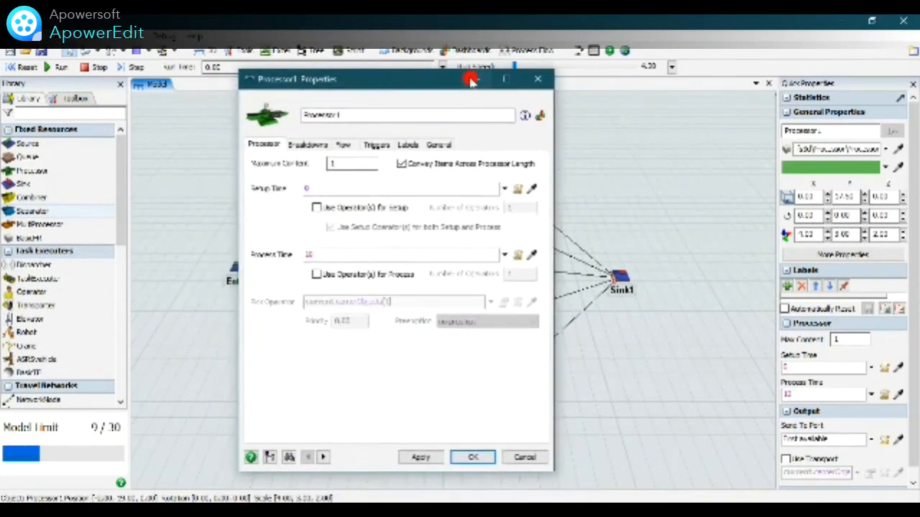
pyautogui.click(543, 80)
# Open the properties of Processor1 and enter Machine 1 Group A as its name.
pyautogui.click(461, 149)
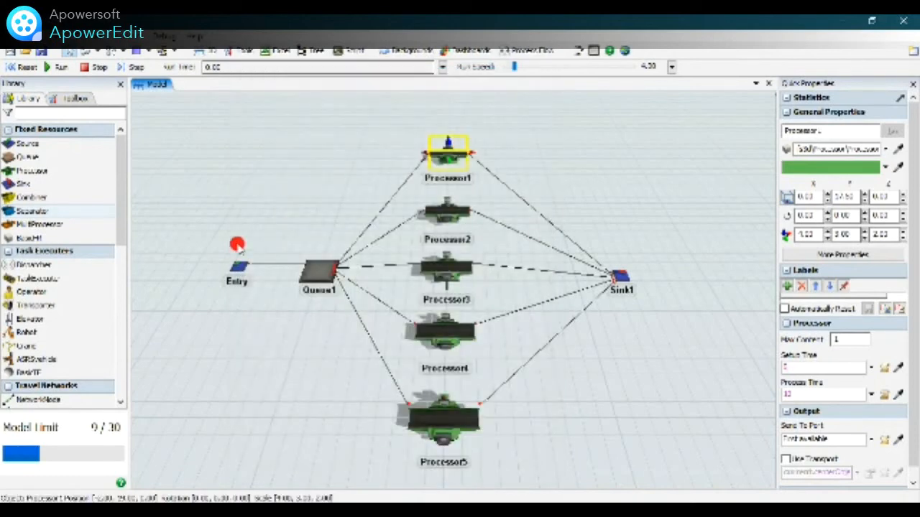
pyautogui.doubleClick(454, 152)
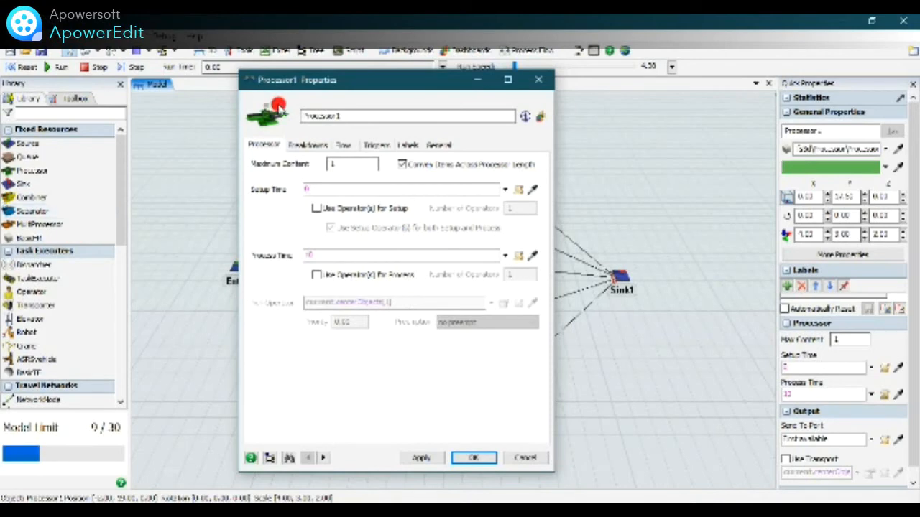
pyautogui.moveTo(357, 114); pyautogui.dragTo(262, 121)
pyautogui.doubleClick(343, 117)
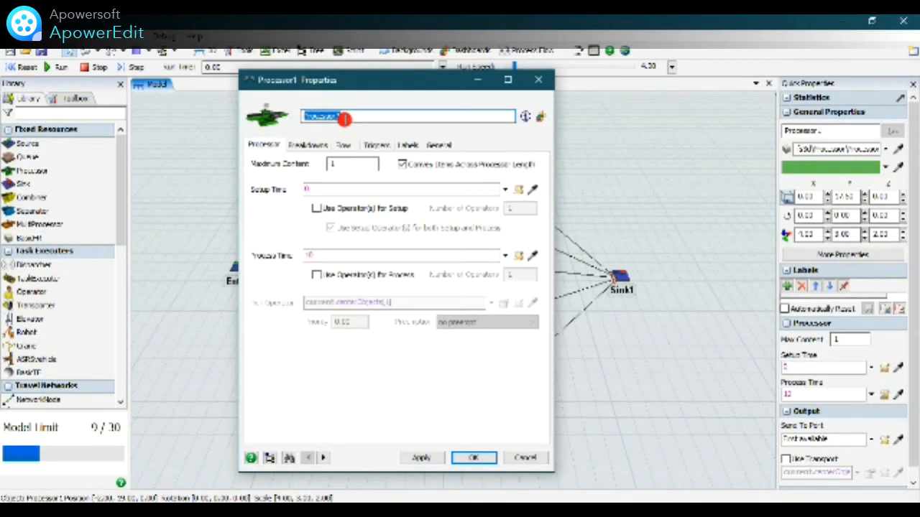
pyautogui.write('P')
pyautogui.write('Made')
pyautogui.write('na 1')
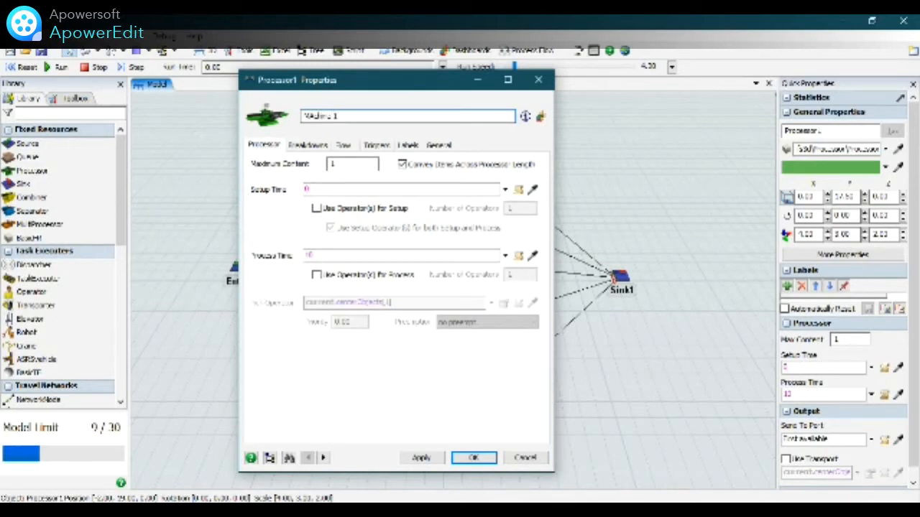
pyautogui.write('e 1 Group A')
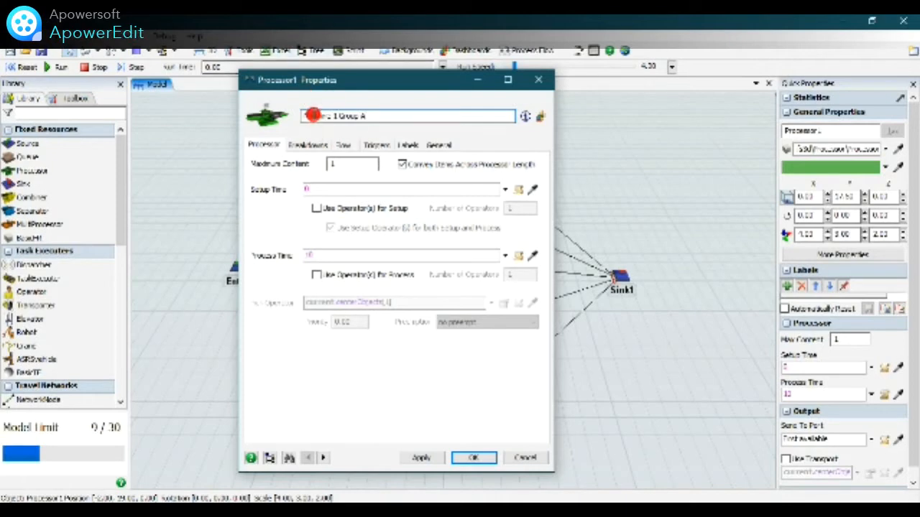
pyautogui.press('BackSpace')
pyautogui.write('c')
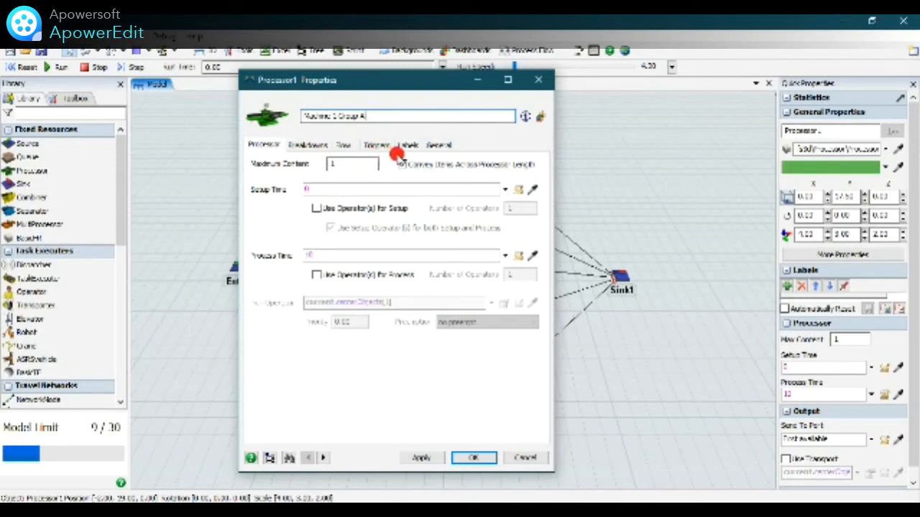
# Enable the pull strategy of Machine 1 Group A with a Specific Label pull requirement for label "Type" value 1, and accept its properties.
pyautogui.click(348, 145)
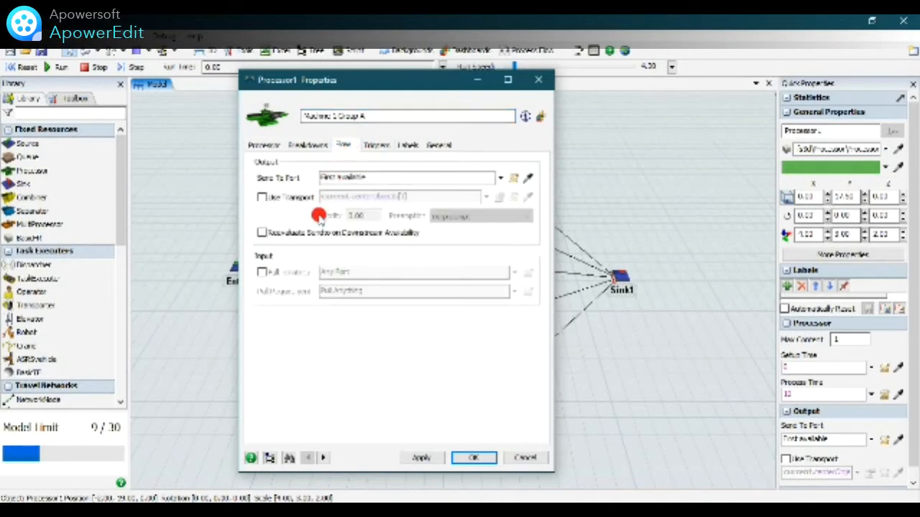
pyautogui.click(264, 273)
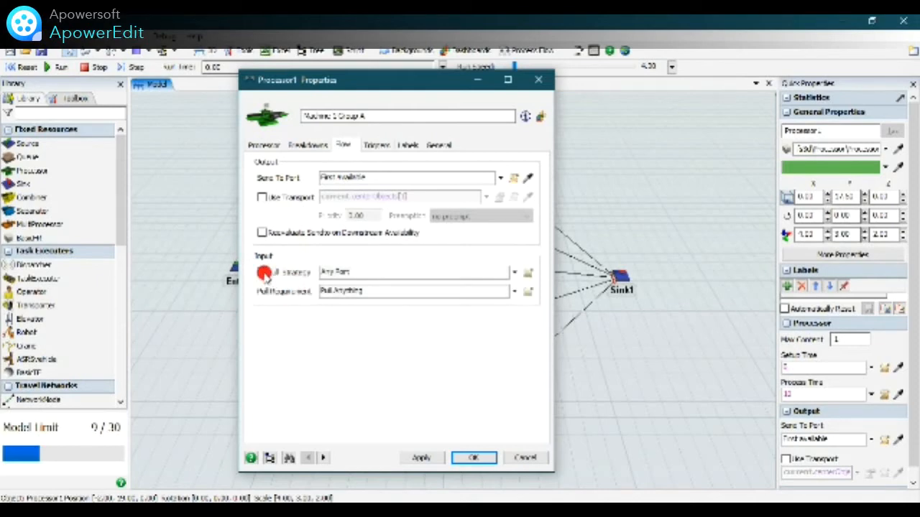
pyautogui.click(517, 292)
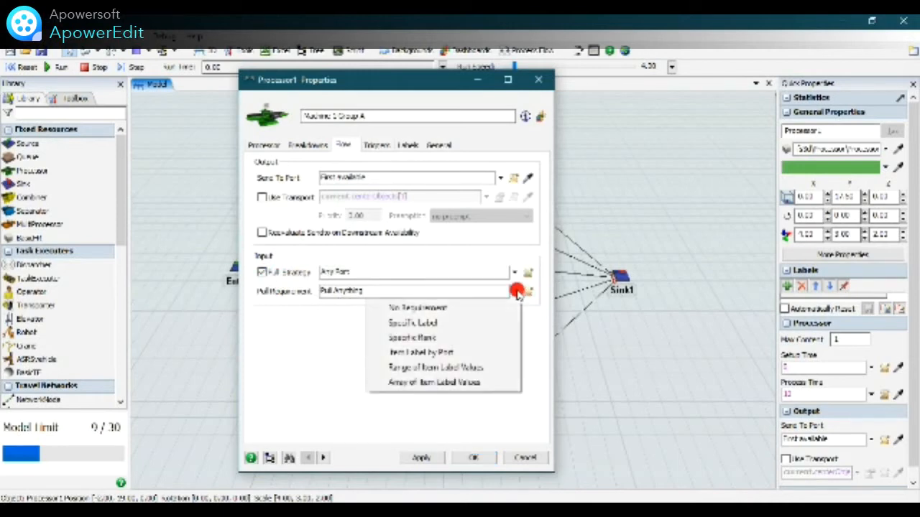
pyautogui.click(544, 333)
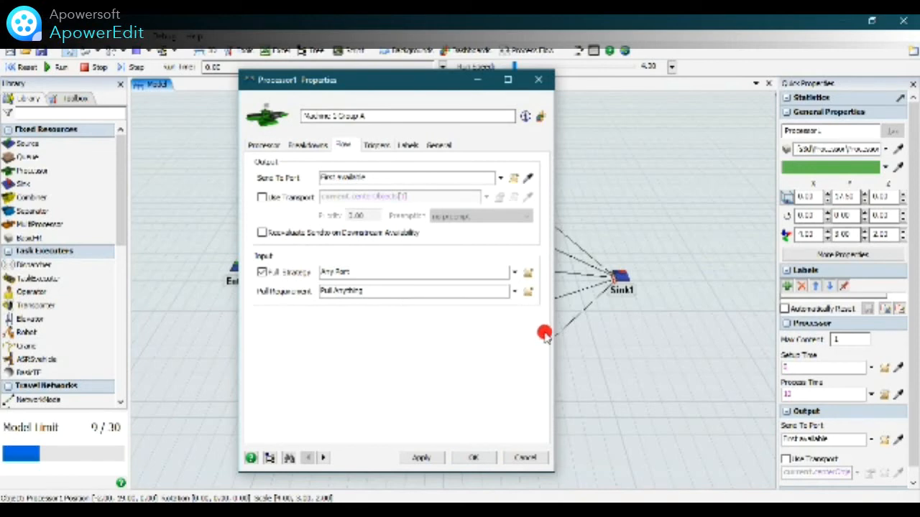
pyautogui.click(516, 293)
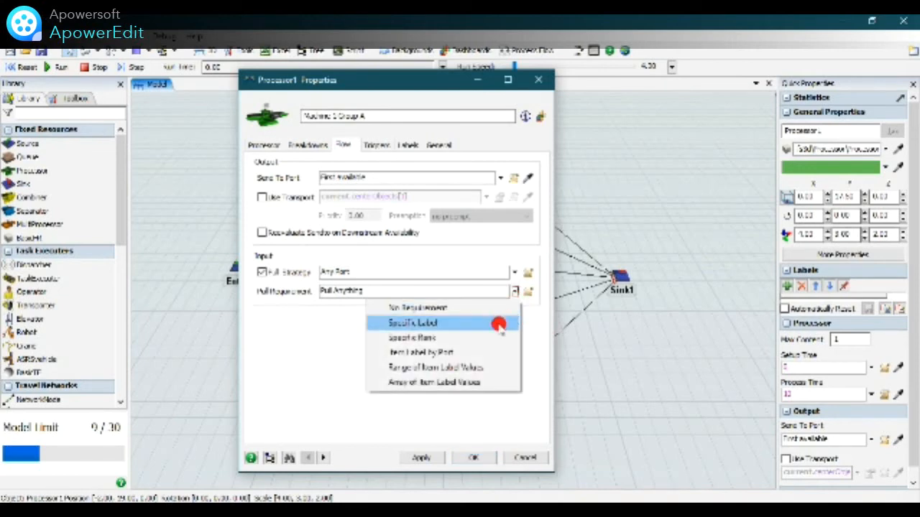
pyautogui.click(498, 325)
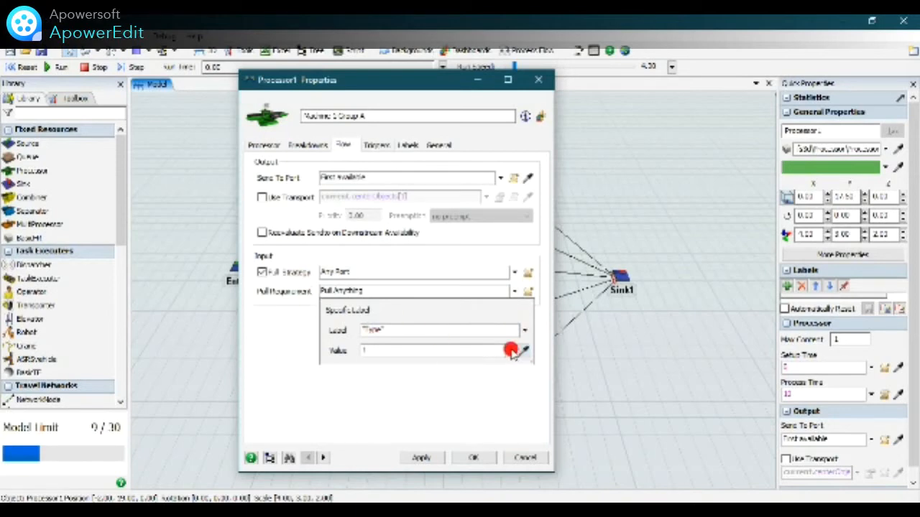
pyautogui.click(423, 458)
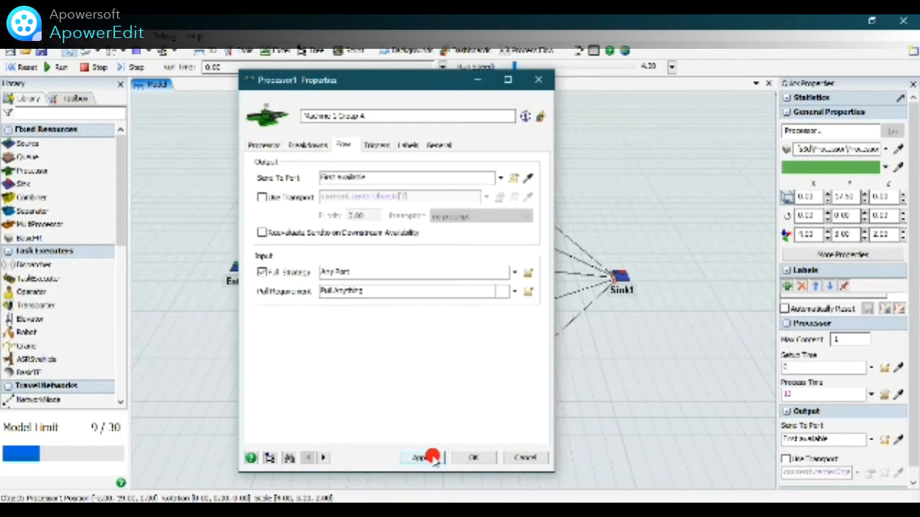
pyautogui.click(478, 457)
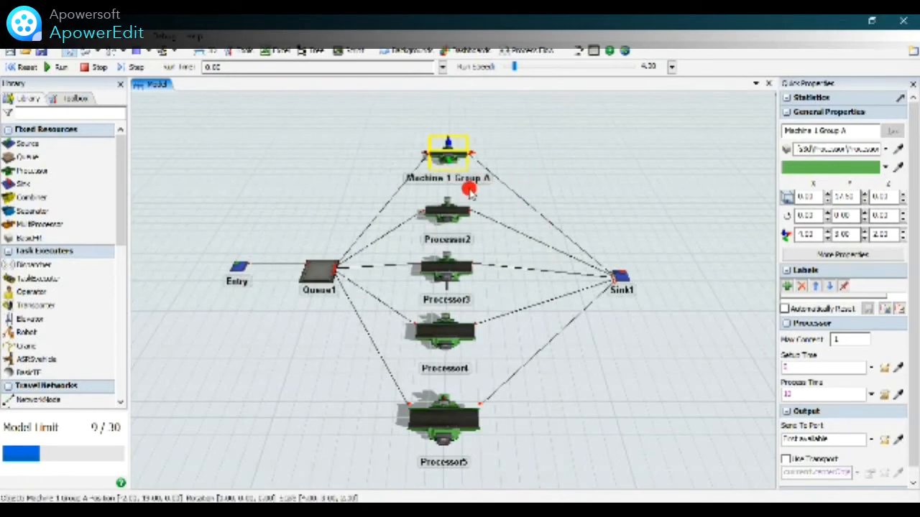
pyautogui.click(553, 186)
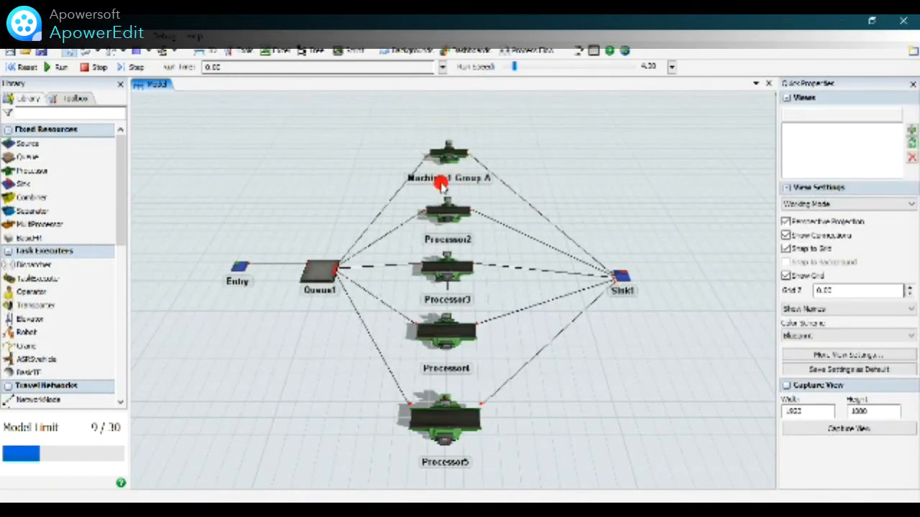
# Open the properties of Processor2 and enter Machine 2 Group A as its name.
pyautogui.click(451, 211)
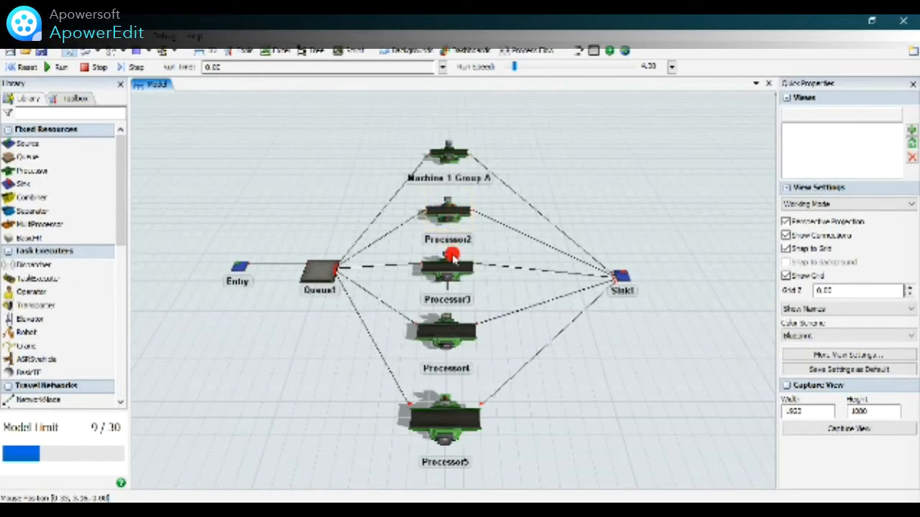
pyautogui.click(449, 210)
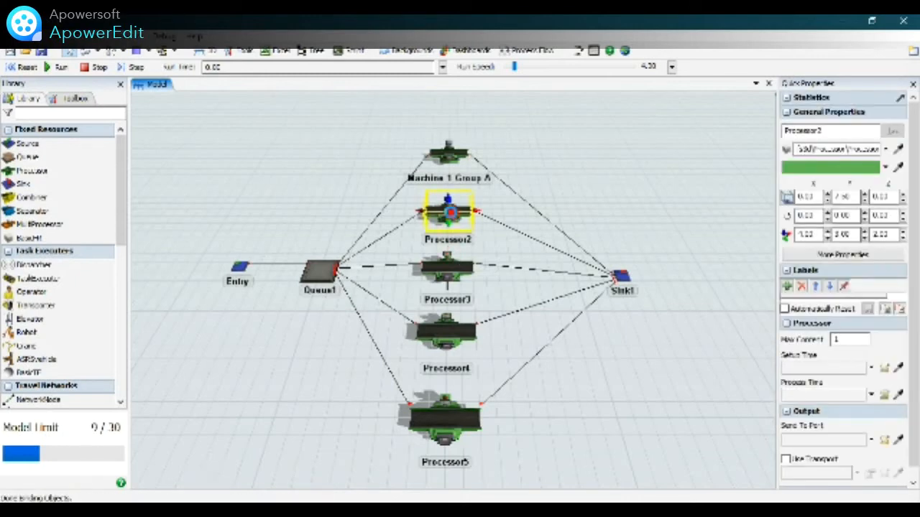
pyautogui.doubleClick(448, 212)
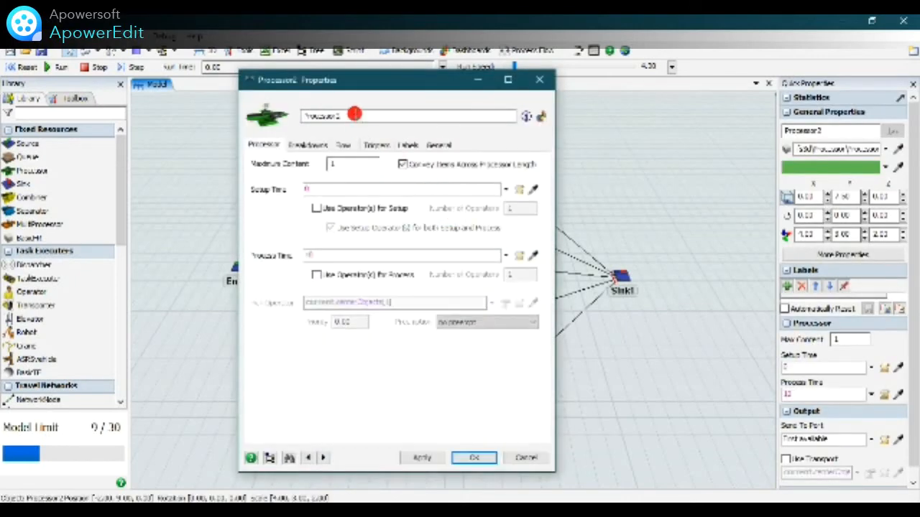
pyautogui.doubleClick(333, 117)
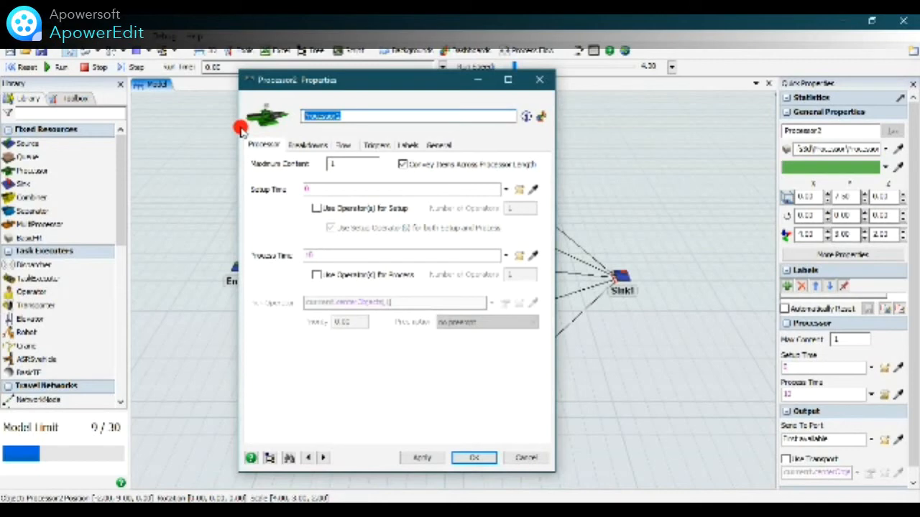
pyautogui.write('Mu')
pyautogui.write('chine')
pyautogui.write(' 2 G')
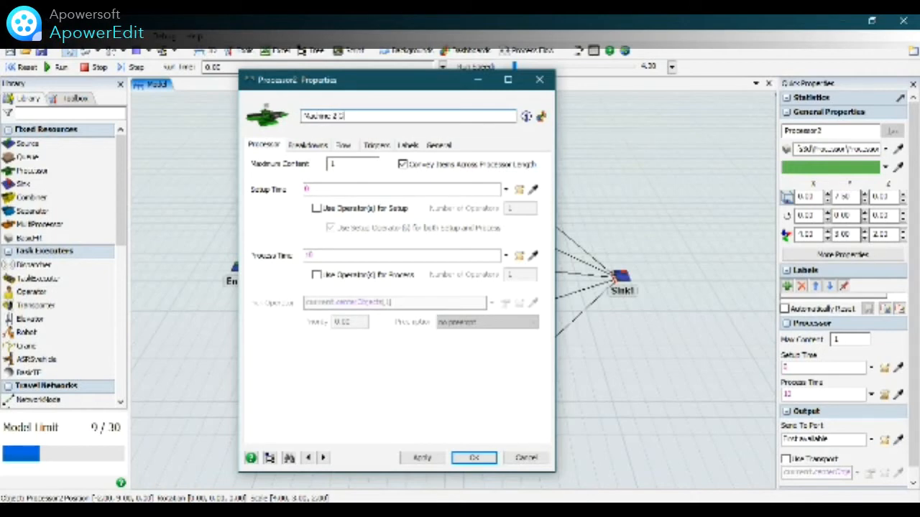
pyautogui.write(' Setup A')
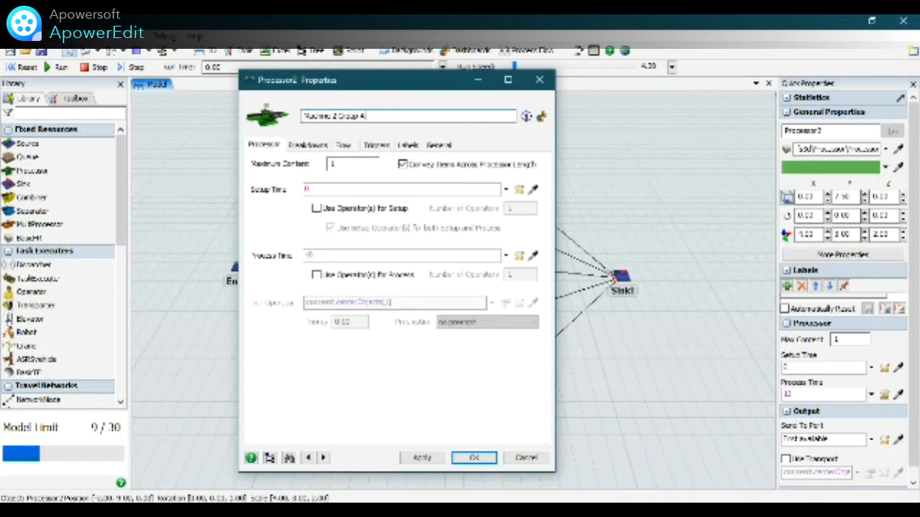
# Enable the pull strategy of Machine 2 Group A with a Specific Label pull requirement for label "Type" value 1, and accept its properties.
pyautogui.click(346, 146)
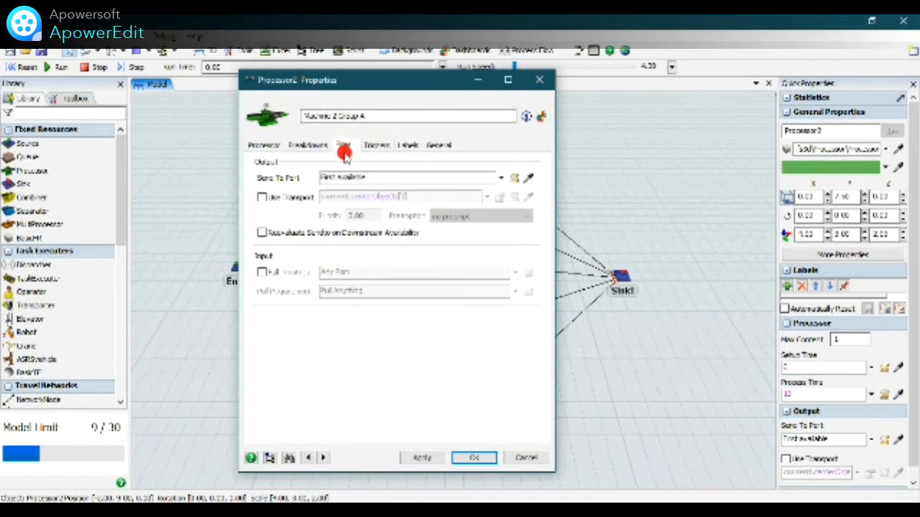
pyautogui.click(263, 273)
pyautogui.click(514, 292)
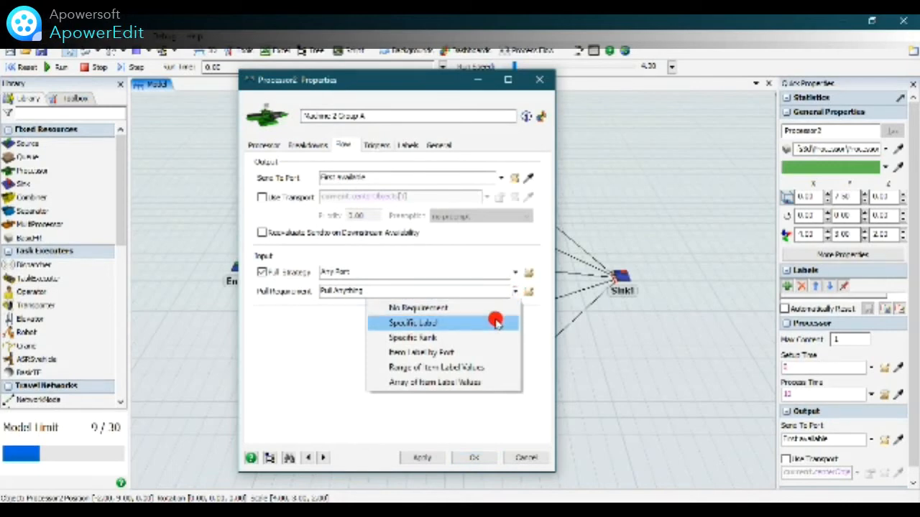
pyautogui.click(496, 321)
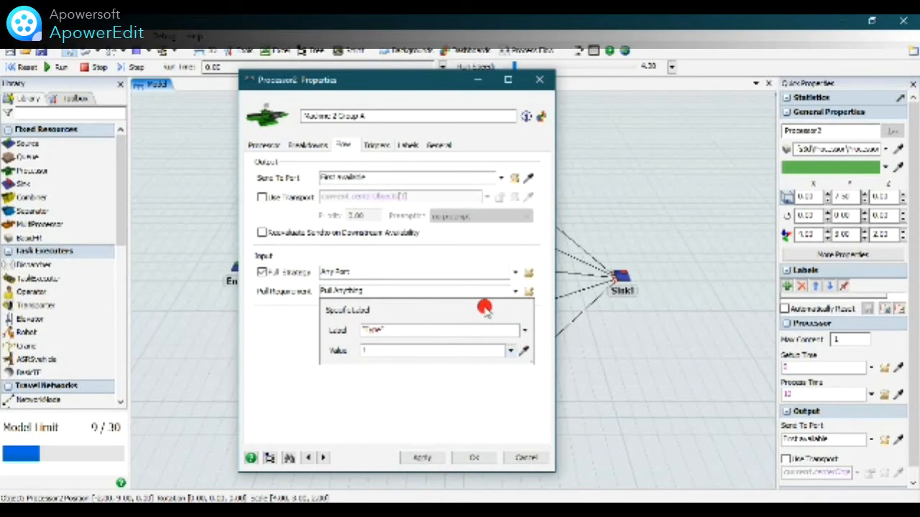
pyautogui.click(440, 460)
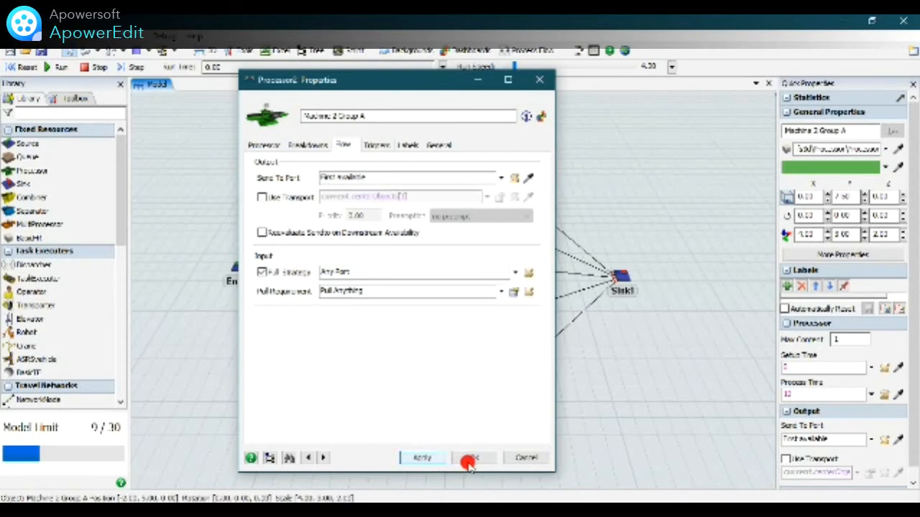
pyautogui.click(470, 460)
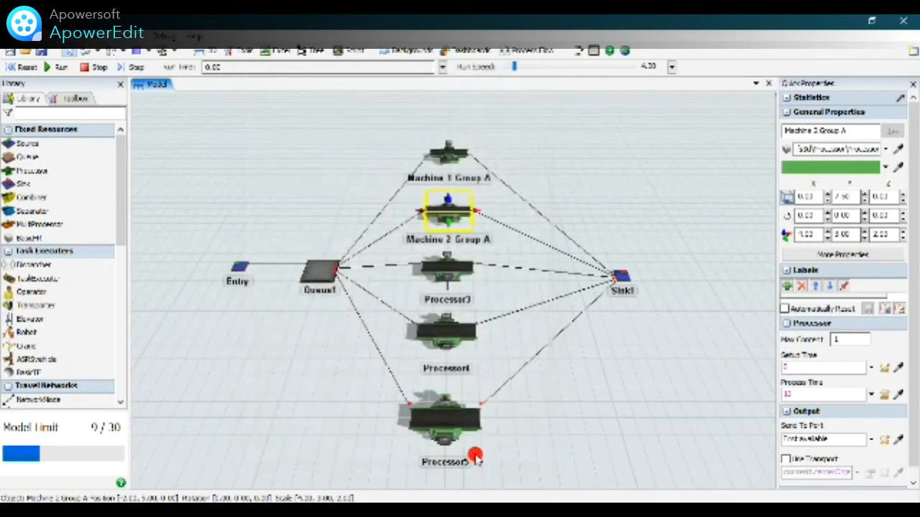
# Open the properties of Processor3 and enter Machine 3 Group A as its name.
pyautogui.click(462, 275)
pyautogui.doubleClick(458, 268)
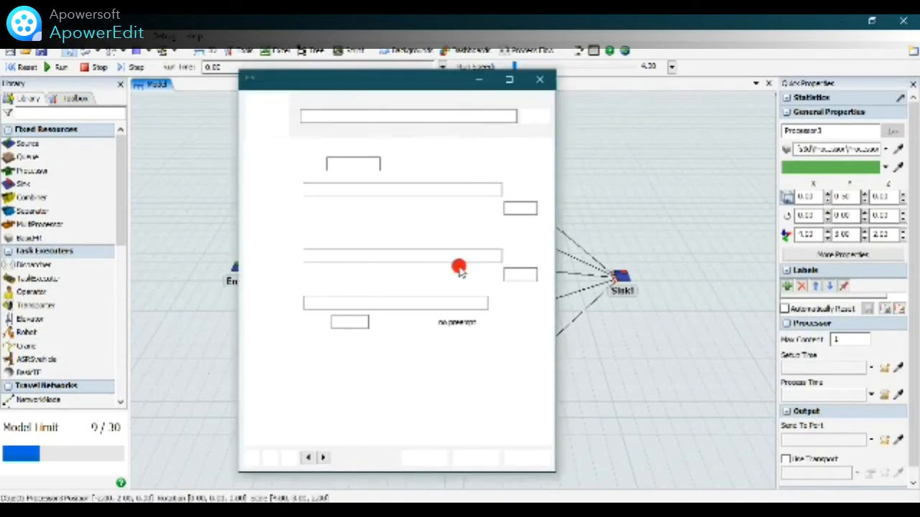
pyautogui.doubleClick(329, 112)
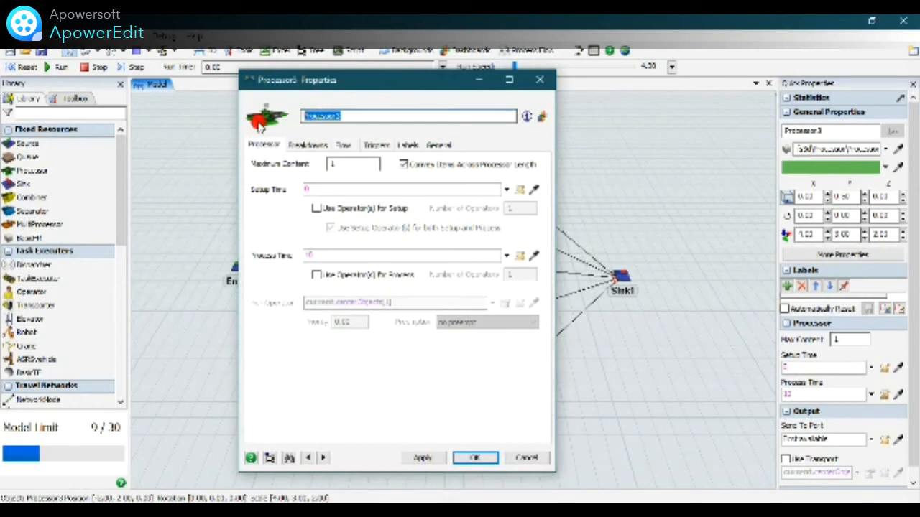
pyautogui.write('sAdir')
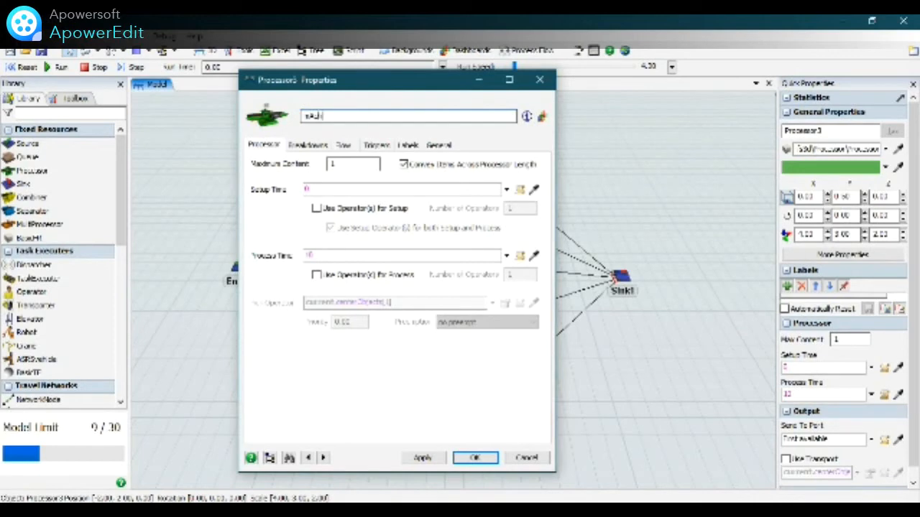
pyautogui.write('n')
pyautogui.press('BackSpace')
pyautogui.press('BackSpace')
pyautogui.press('BackSpace')
pyautogui.press('BackSpace')
pyautogui.press('BackSpace')
pyautogui.press('BackSpace')
pyautogui.write('Machine 3 Clean A')
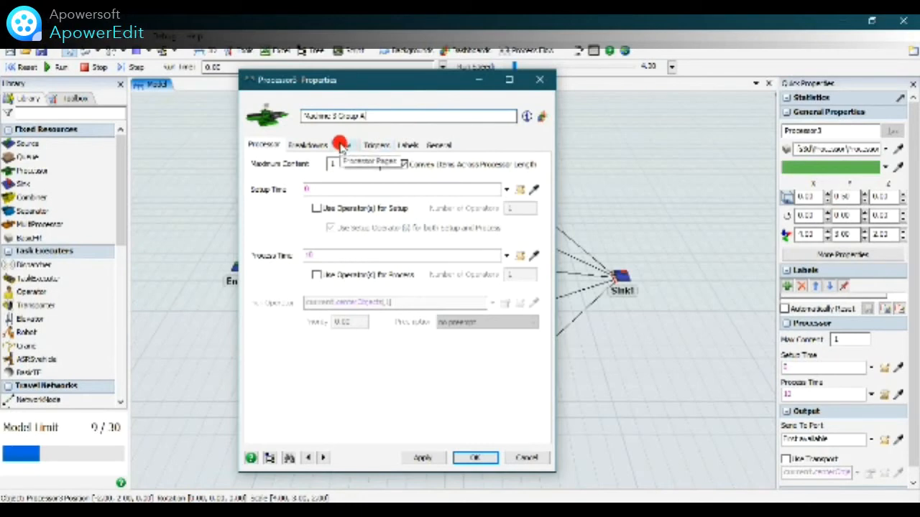
# Enable the pull strategy of Machine 3 Group A with a Specific Label pull requirement, and accept its properties.
pyautogui.click(344, 145)
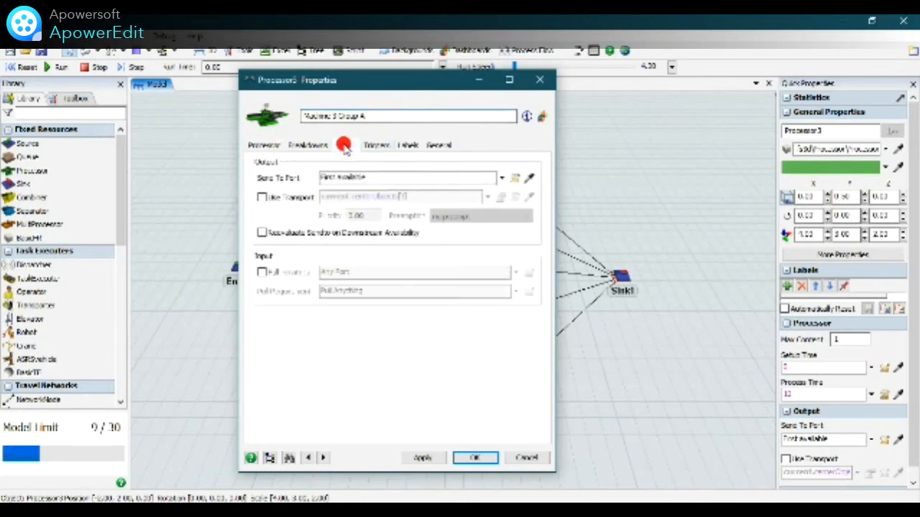
pyautogui.click(262, 272)
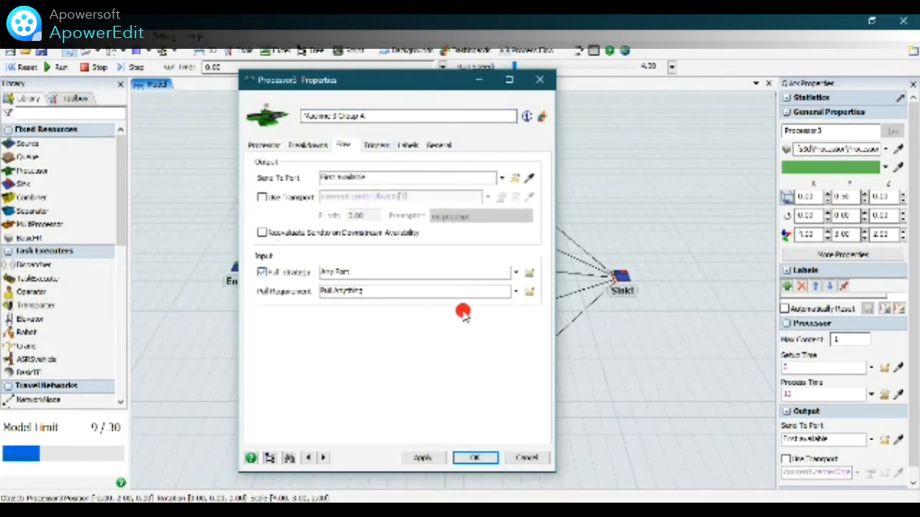
pyautogui.click(517, 291)
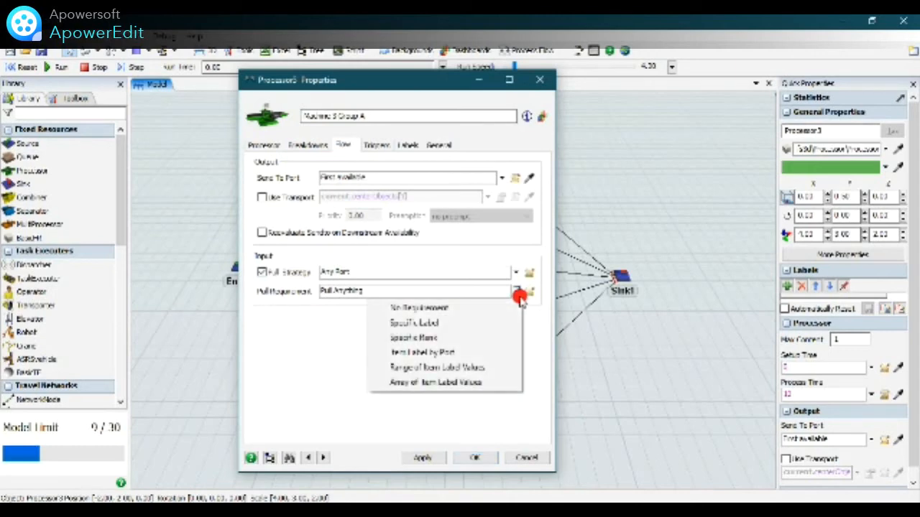
pyautogui.click(491, 322)
pyautogui.click(423, 457)
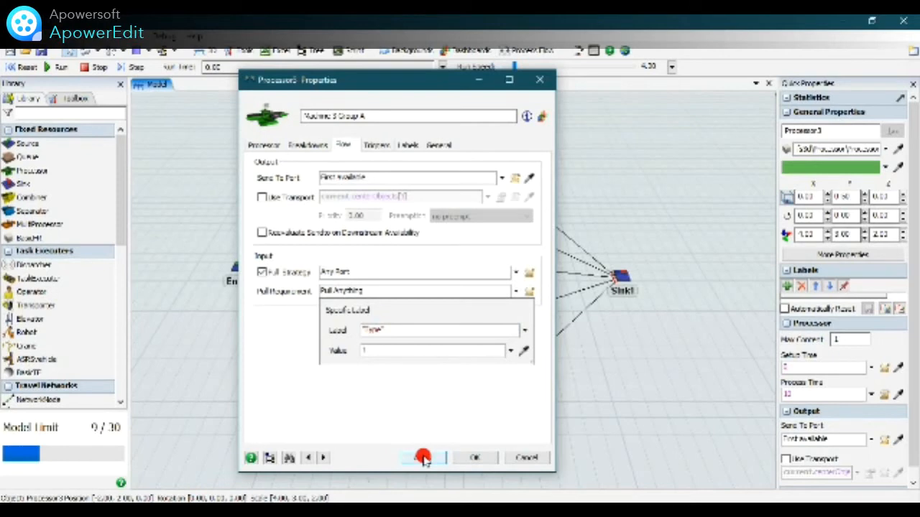
pyautogui.click(471, 458)
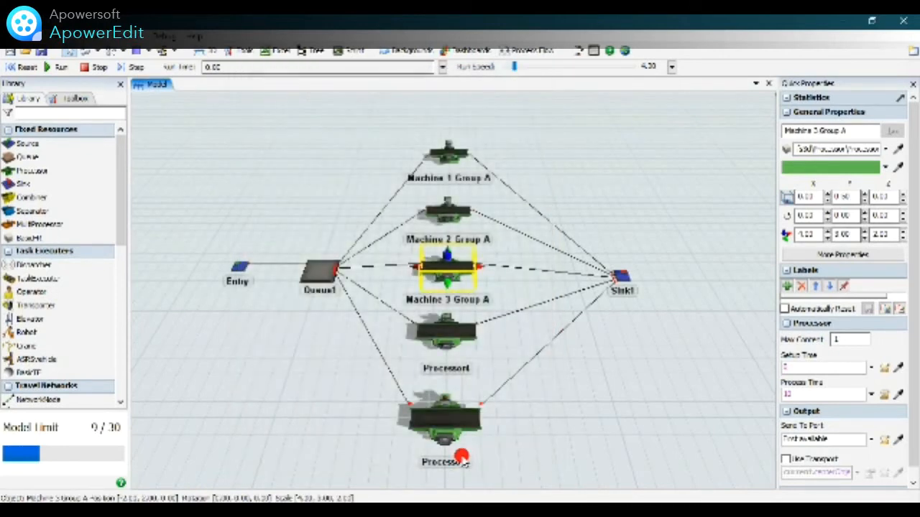
pyautogui.click(642, 228)
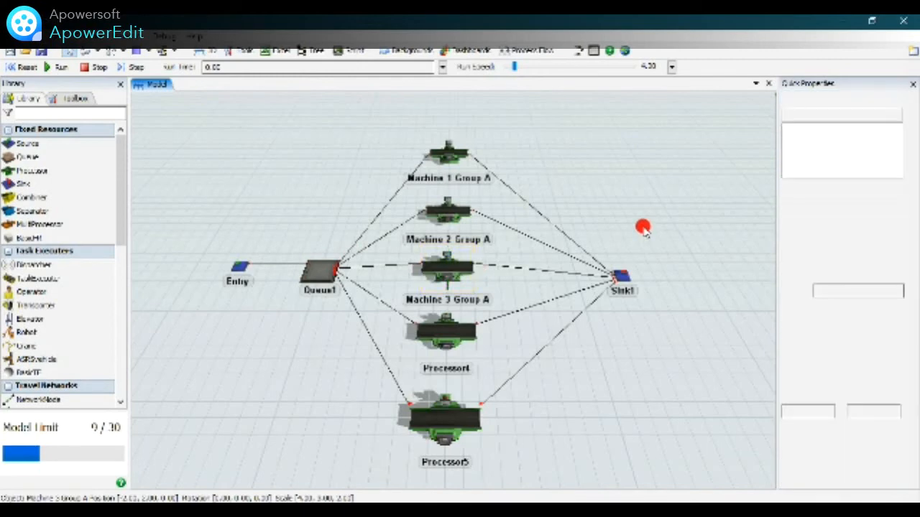
# Open the properties of Processor4 and enter Machine 4 Group B as its name.
pyautogui.click(456, 429)
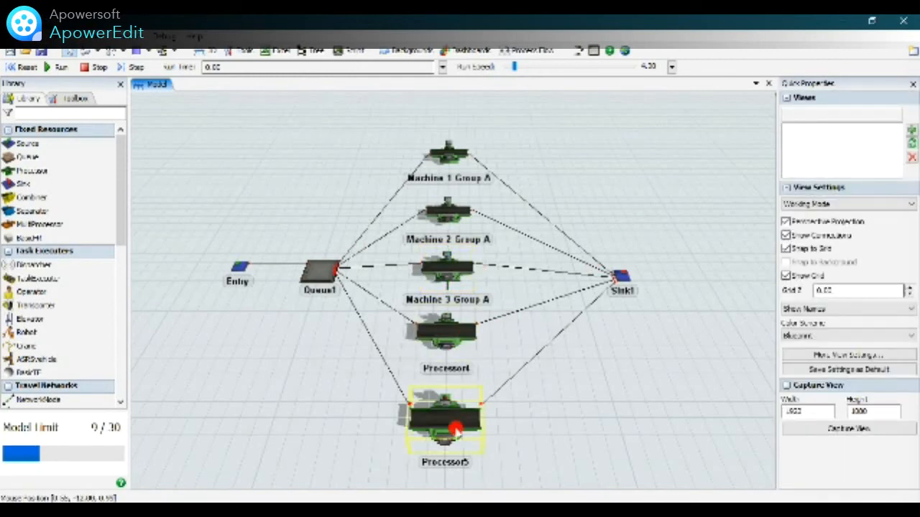
pyautogui.click(450, 342)
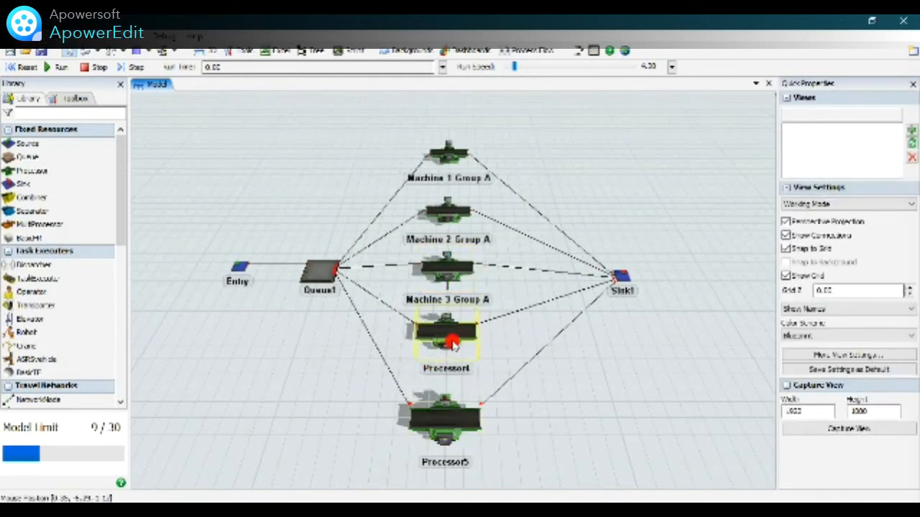
pyautogui.click(450, 342)
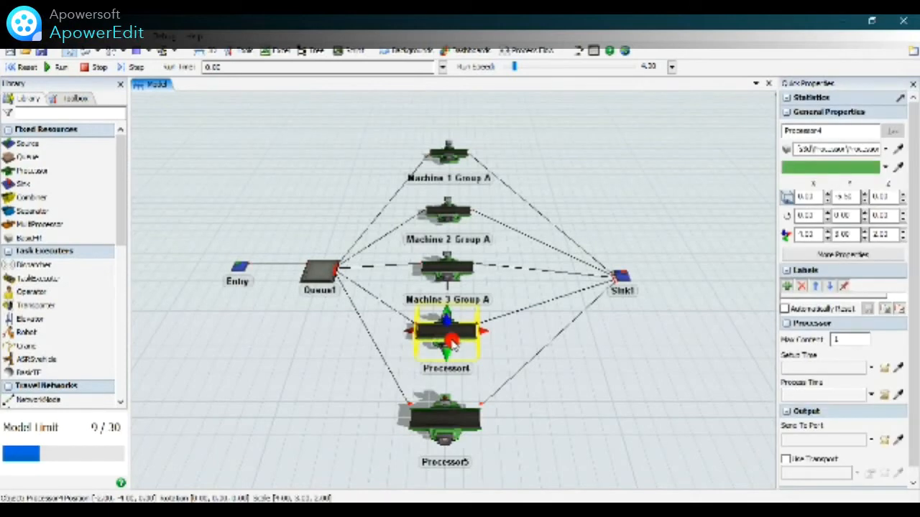
pyautogui.doubleClick(450, 342)
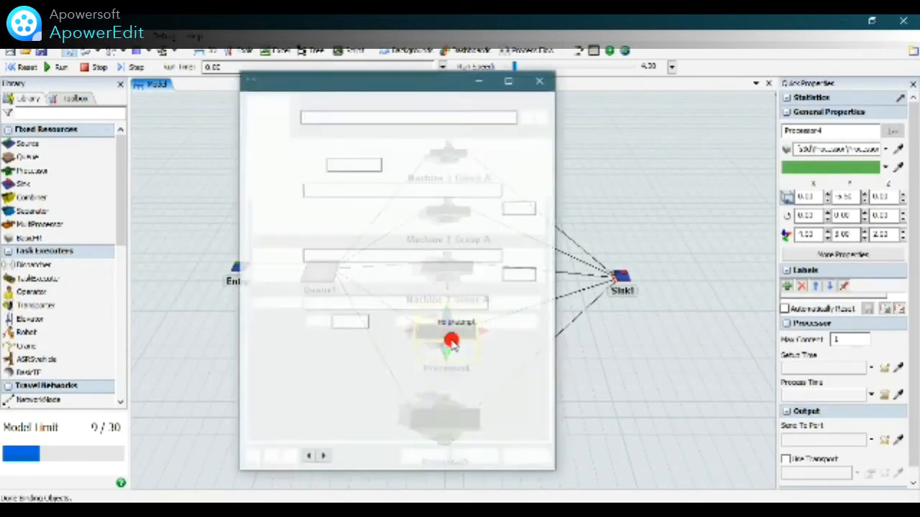
pyautogui.moveTo(348, 117); pyautogui.dragTo(286, 119)
pyautogui.click(286, 119)
pyautogui.moveTo(345, 117); pyautogui.dragTo(306, 114)
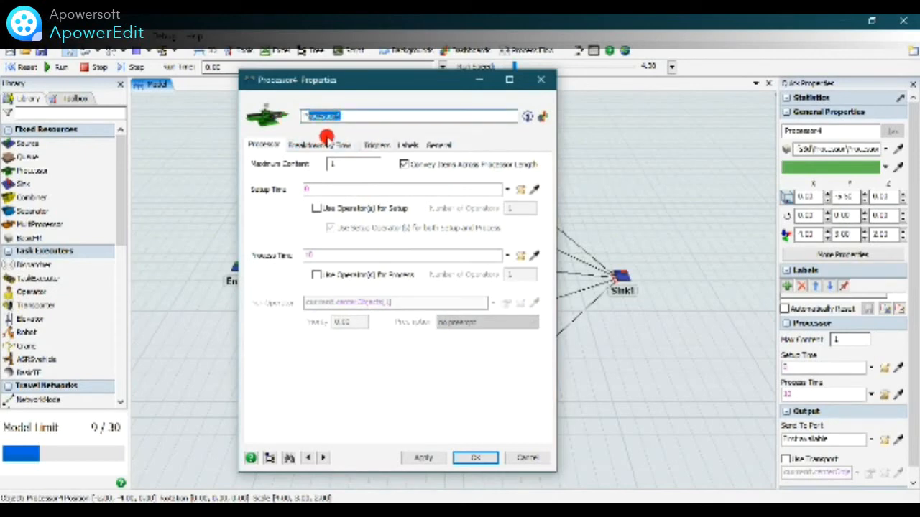
pyautogui.press('BackSpace')
pyautogui.write('s')
pyautogui.press('BackSpace')
pyautogui.write('VA')
pyautogui.press('BackSpace')
pyautogui.write('adhi')
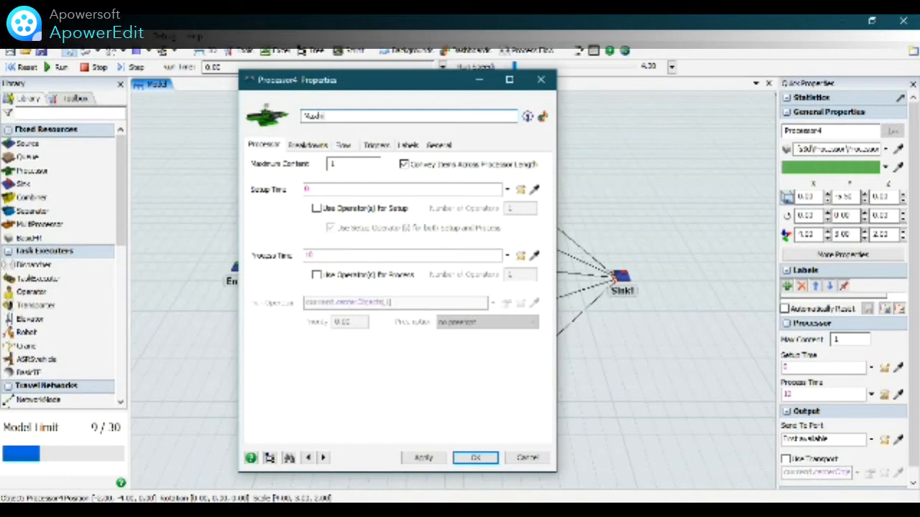
pyautogui.press('BackSpace')
pyautogui.press('BackSpace')
pyautogui.press('BackSpace')
pyautogui.write('chine 1 GROUP')
pyautogui.press('BackSpace')
pyautogui.press('BackSpace')
pyautogui.press('BackSpace')
pyautogui.press('BackSpace')
pyautogui.press('BackSpace')
pyautogui.press('BackSpace')
pyautogui.write('g')
pyautogui.press('BackSpace')
pyautogui.write('Glass')
pyautogui.press('BackSpace')
pyautogui.press('BackSpace')
pyautogui.press('BackSpace')
pyautogui.write('up B')
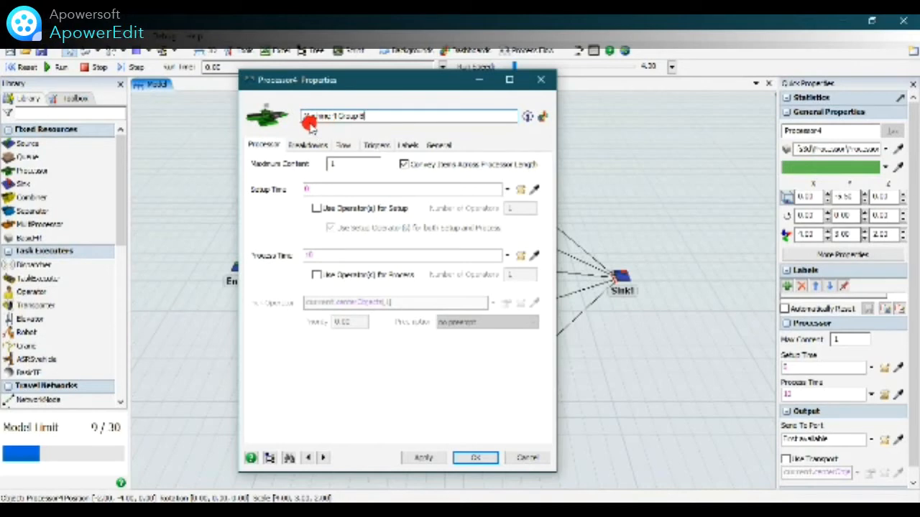
# Enable the pull strategy of Machine 4 Group B with a Specific Label pull requirement for label "Type" value 2, and accept its properties.
pyautogui.click(345, 144)
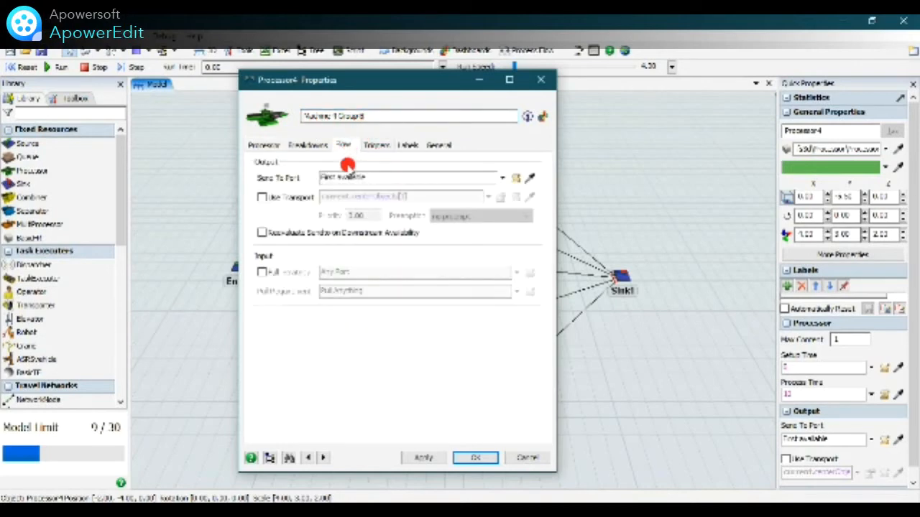
pyautogui.click(262, 272)
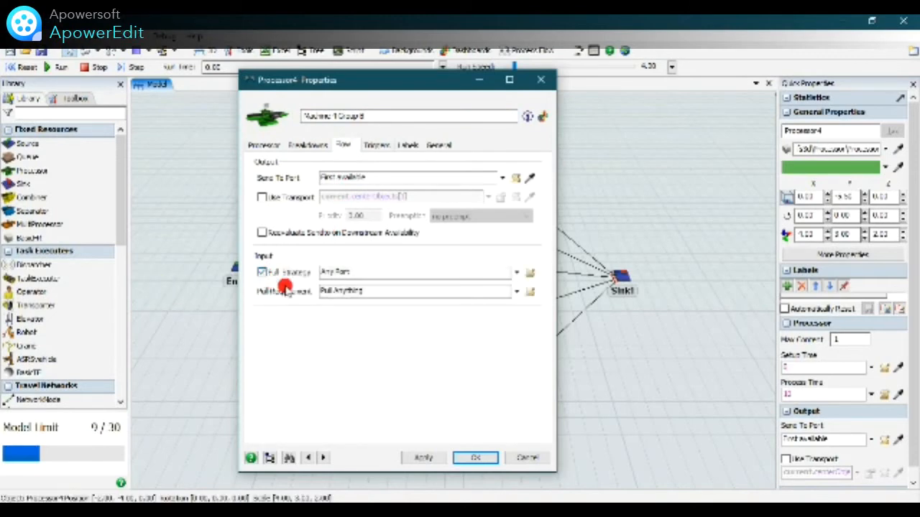
pyautogui.click(517, 291)
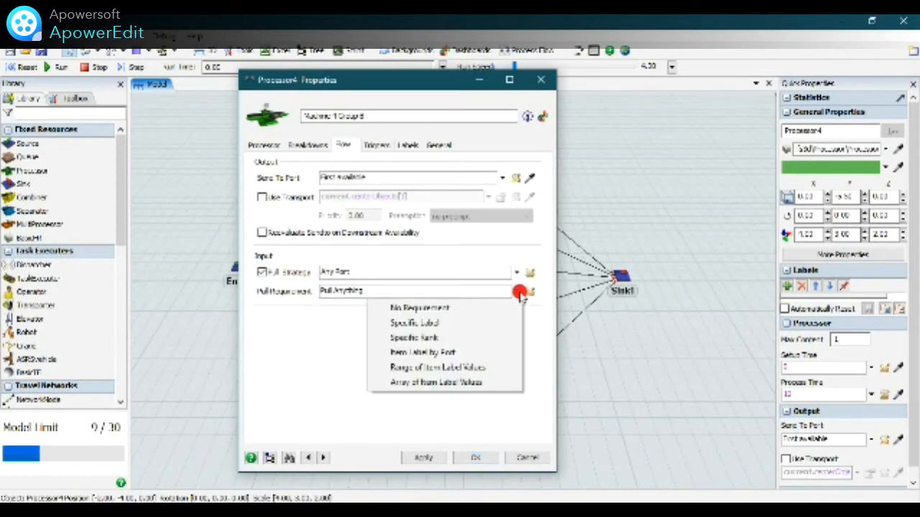
pyautogui.click(491, 323)
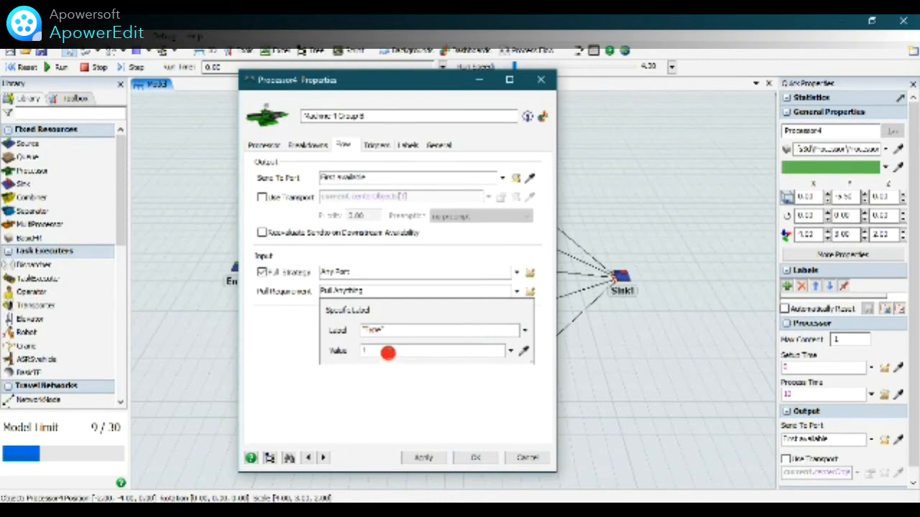
pyautogui.click(364, 350)
pyautogui.click(338, 351)
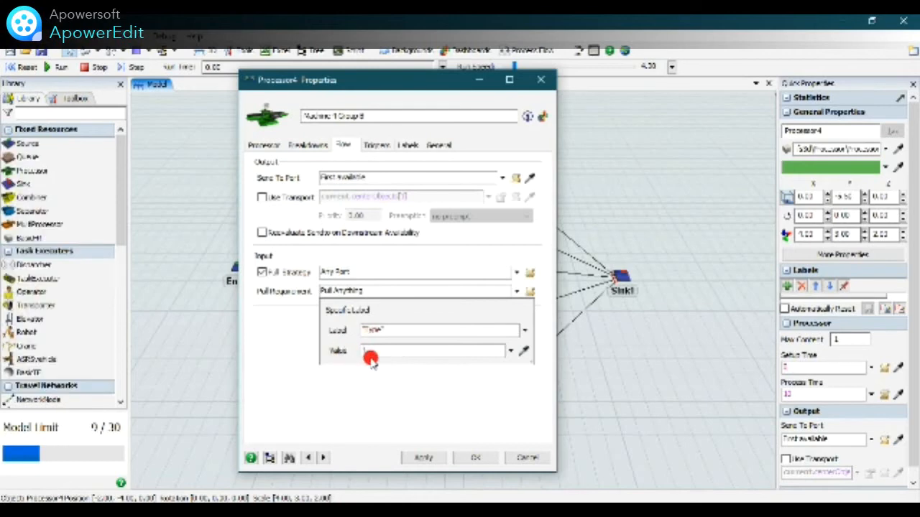
pyautogui.click(372, 353)
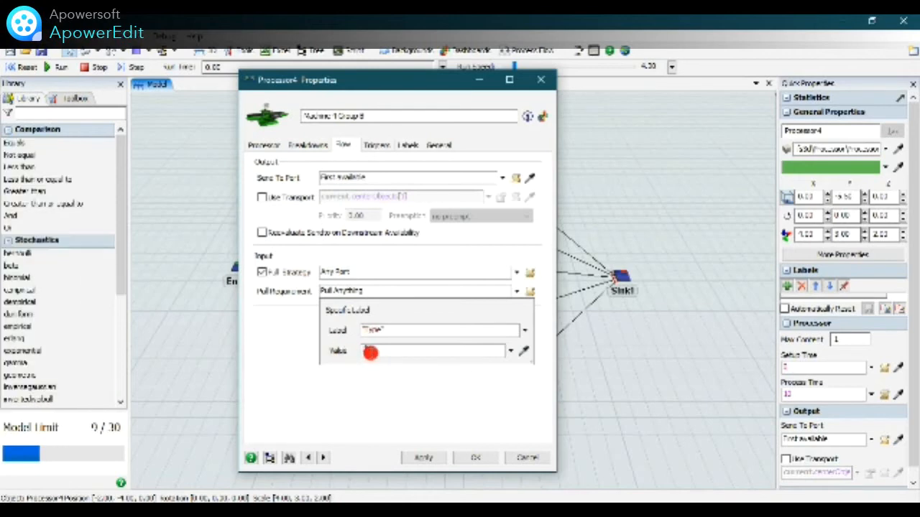
pyautogui.click(411, 382)
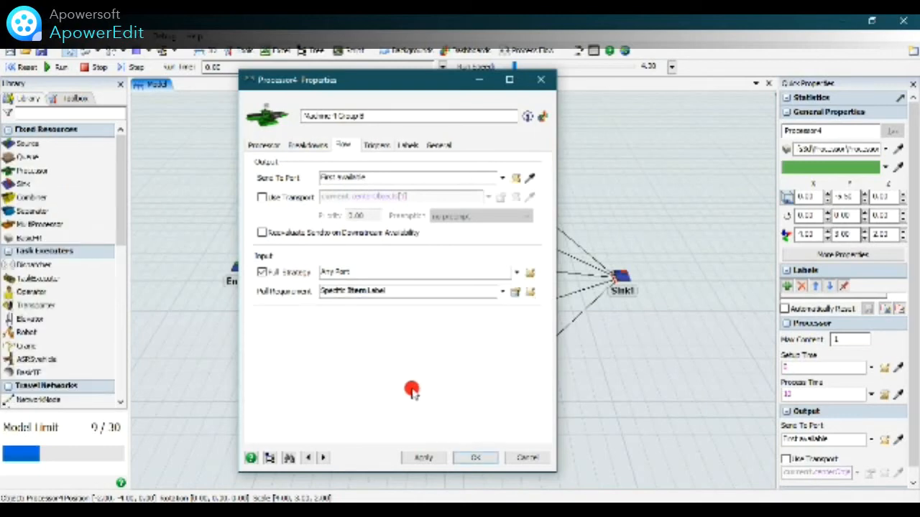
pyautogui.click(516, 291)
pyautogui.click(431, 458)
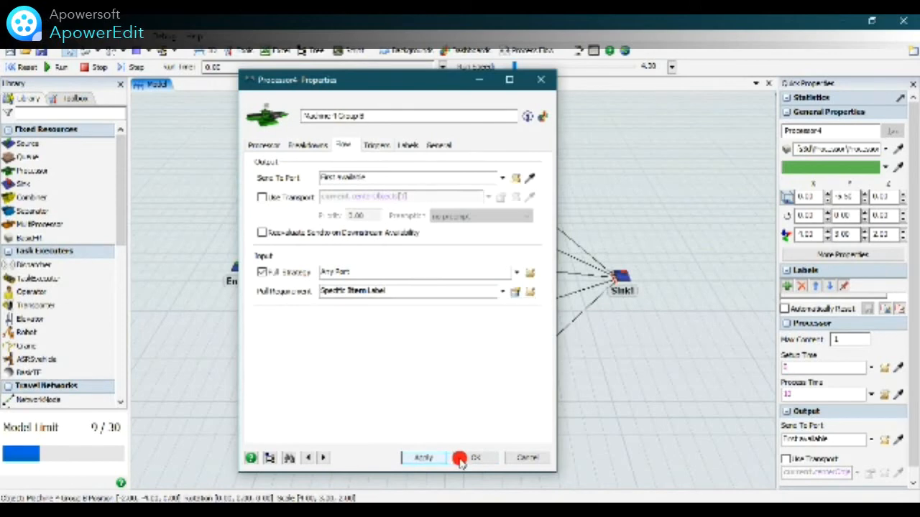
pyautogui.click(468, 458)
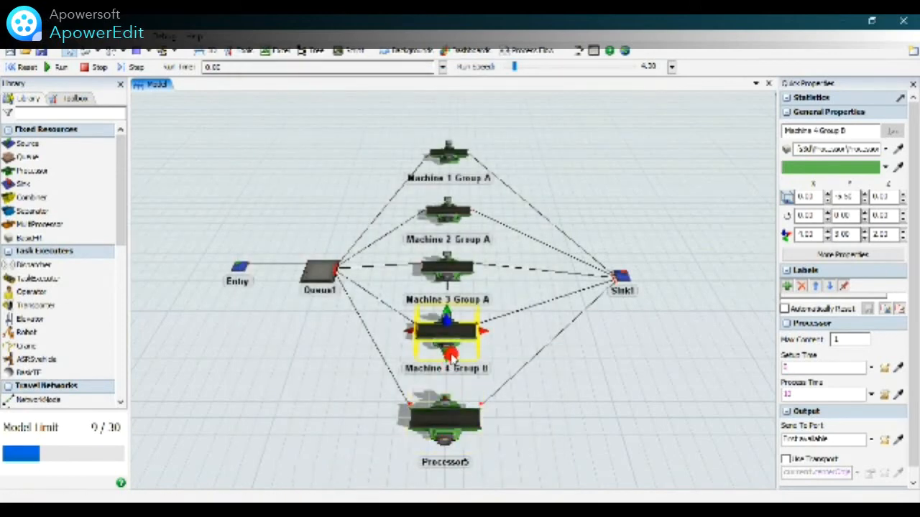
# Open the properties of Processor5 and enter Machine 5 Group B as its name.
pyautogui.doubleClick(454, 424)
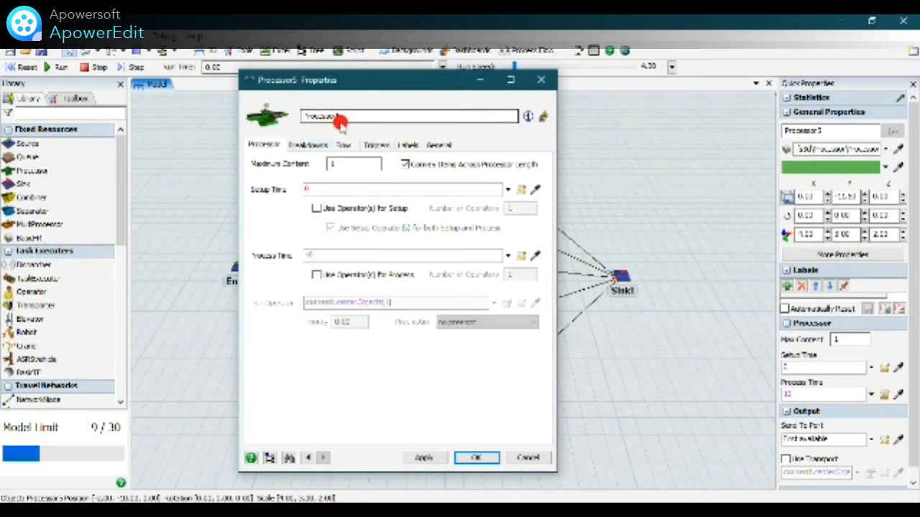
pyautogui.moveTo(343, 117); pyautogui.dragTo(301, 119)
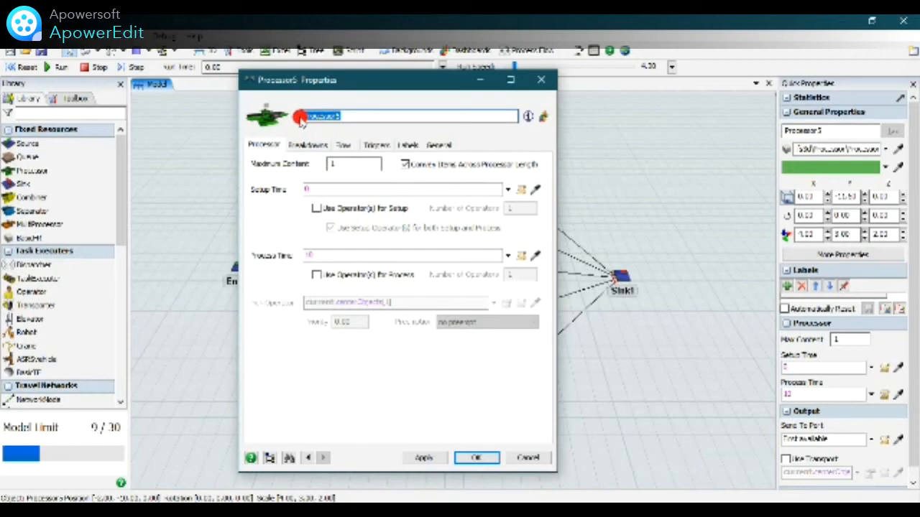
pyautogui.write('Machin')
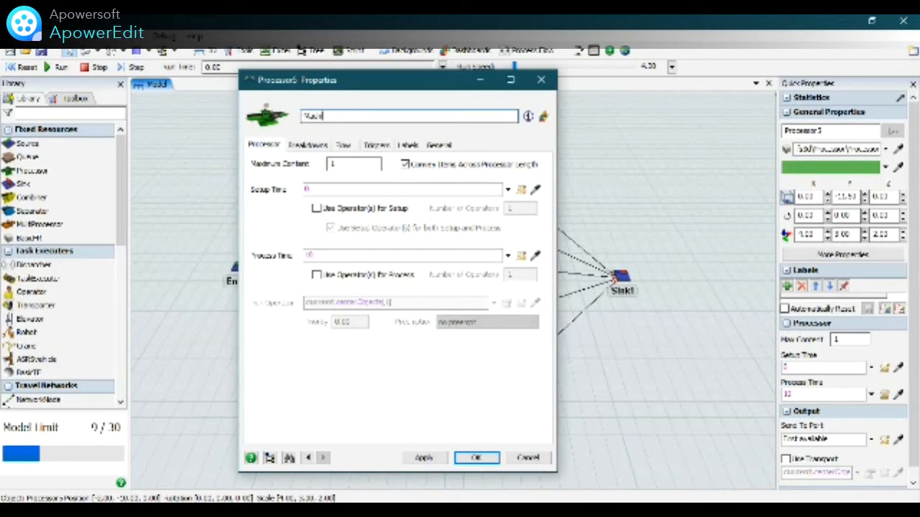
pyautogui.write('e 5 Group B')
pyautogui.click(299, 116)
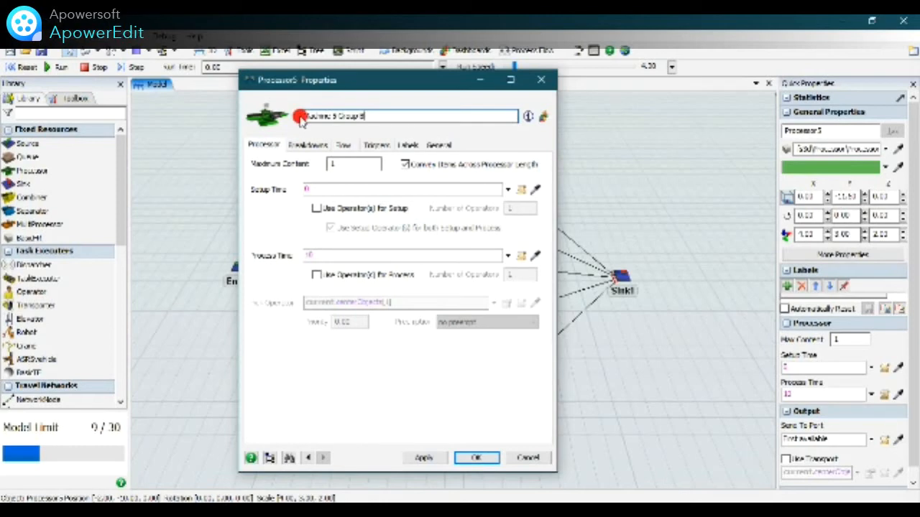
pyautogui.click(399, 115)
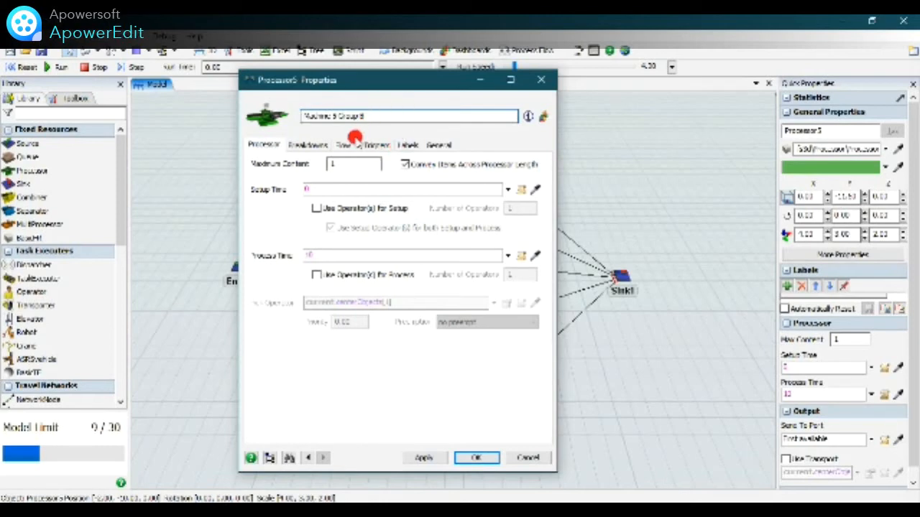
# Enable the pull strategy of Machine 5 Group B with a Specific Label pull requirement on label "Type", and accept its properties.
pyautogui.click(346, 145)
pyautogui.click(263, 273)
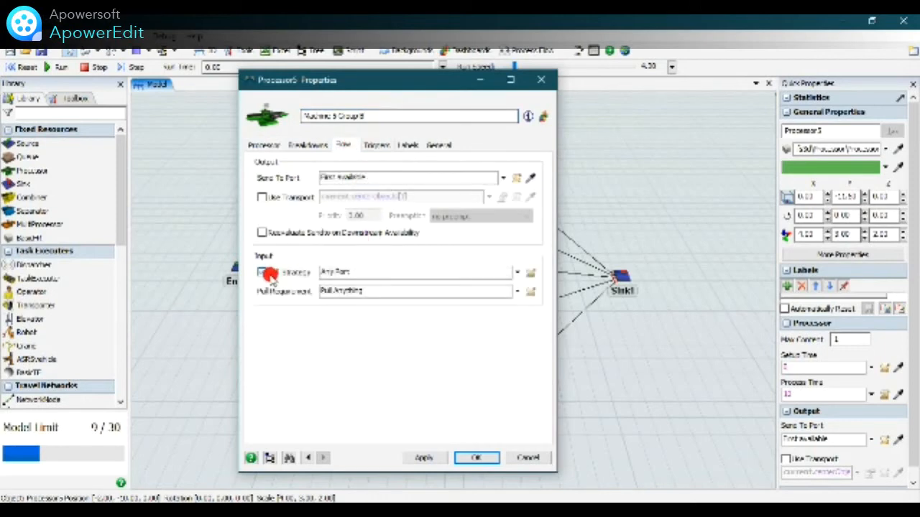
pyautogui.click(517, 291)
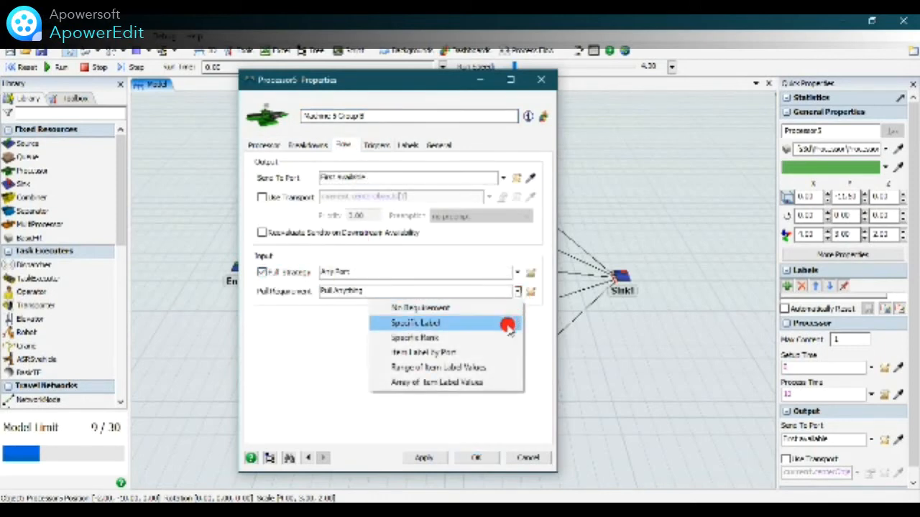
pyautogui.click(503, 323)
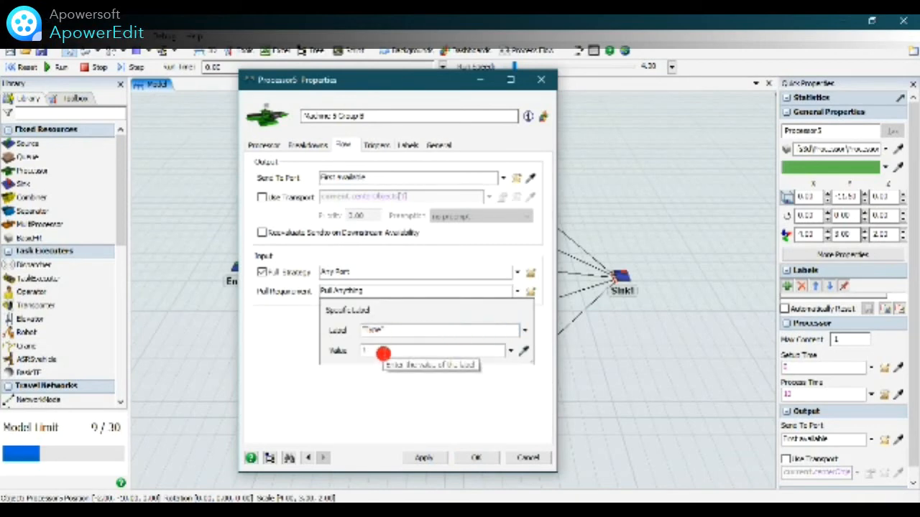
pyautogui.moveTo(383, 354); pyautogui.dragTo(342, 354)
pyautogui.click(341, 355)
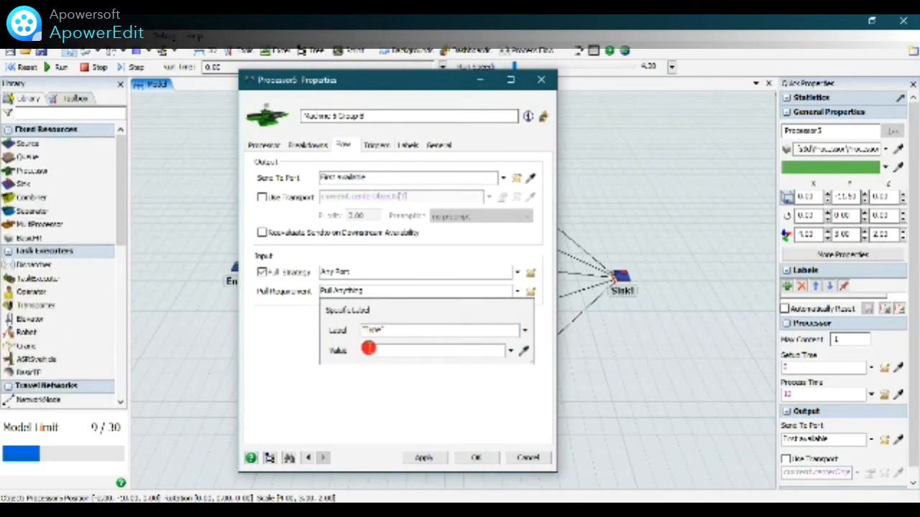
pyautogui.click(368, 348)
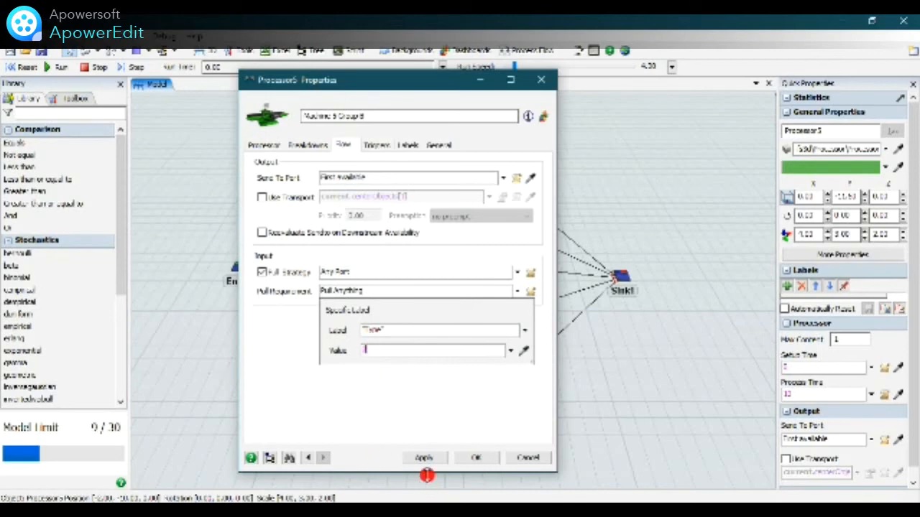
pyautogui.click(424, 458)
pyautogui.click(477, 458)
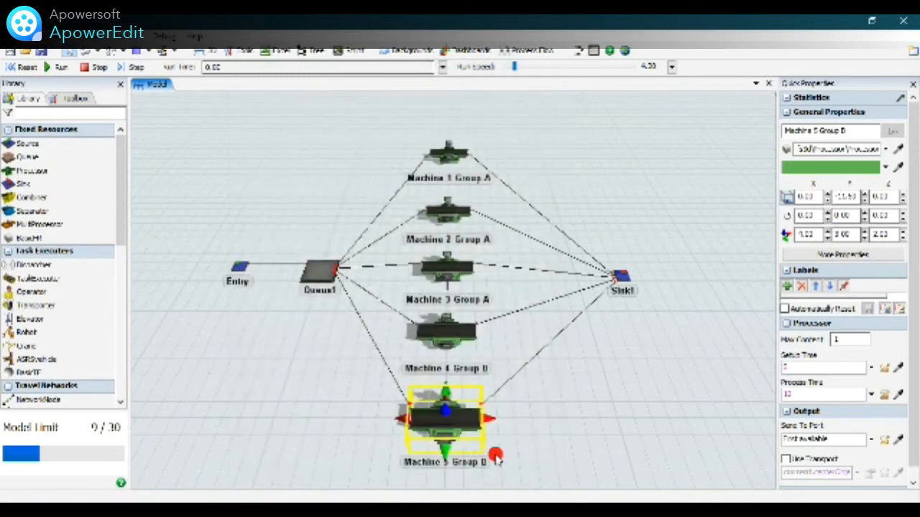
pyautogui.click(564, 422)
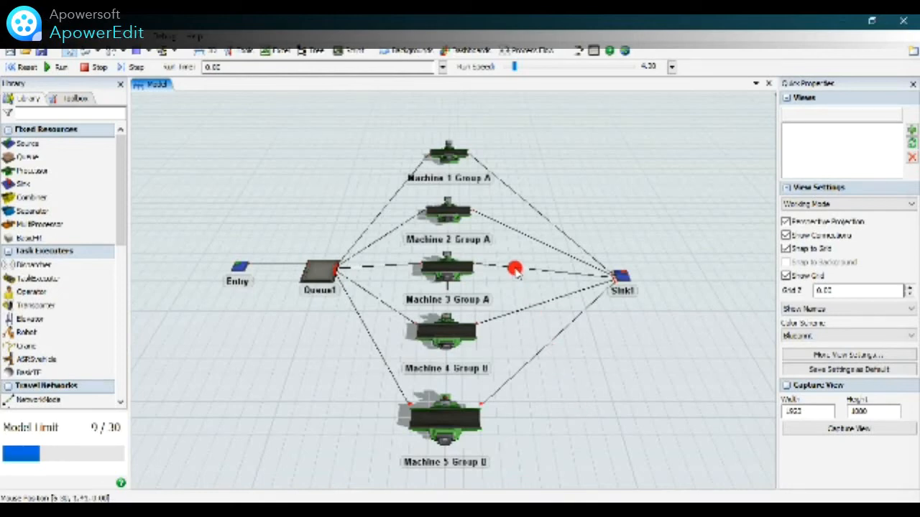
# Enable the model's stop time and set it to 2880 minutes.
pyautogui.click(440, 66)
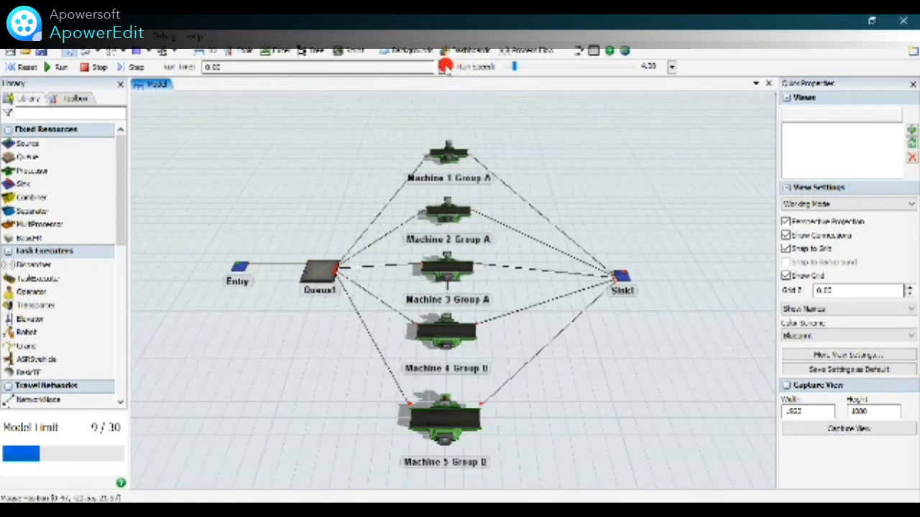
pyautogui.click(443, 66)
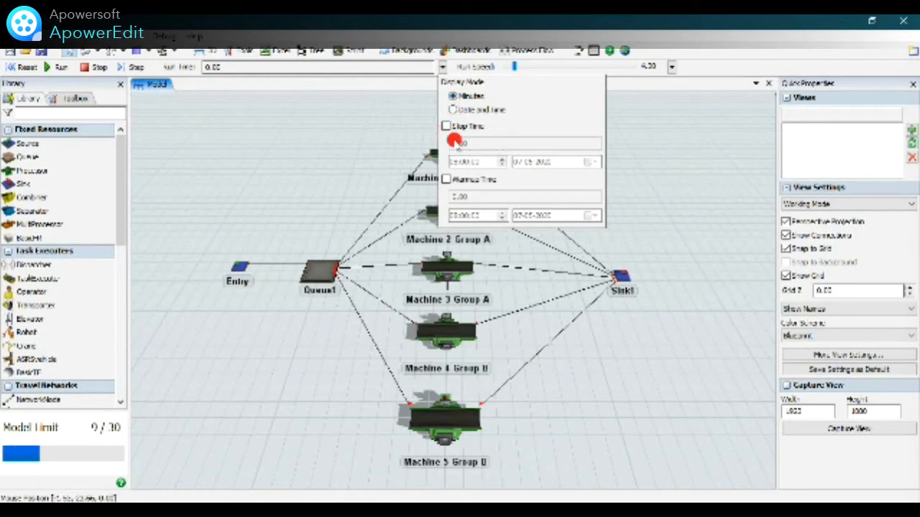
pyautogui.click(446, 127)
pyautogui.click(477, 145)
pyautogui.moveTo(476, 144); pyautogui.dragTo(414, 151)
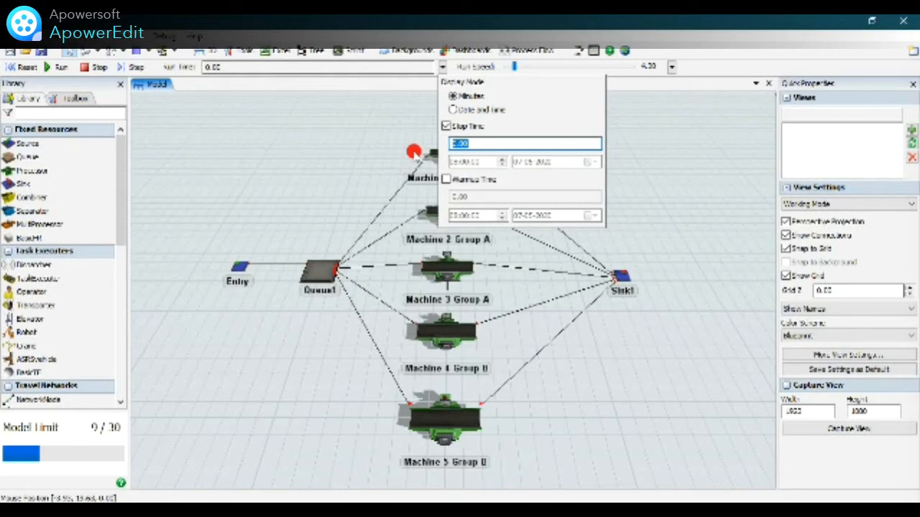
pyautogui.write('2880')
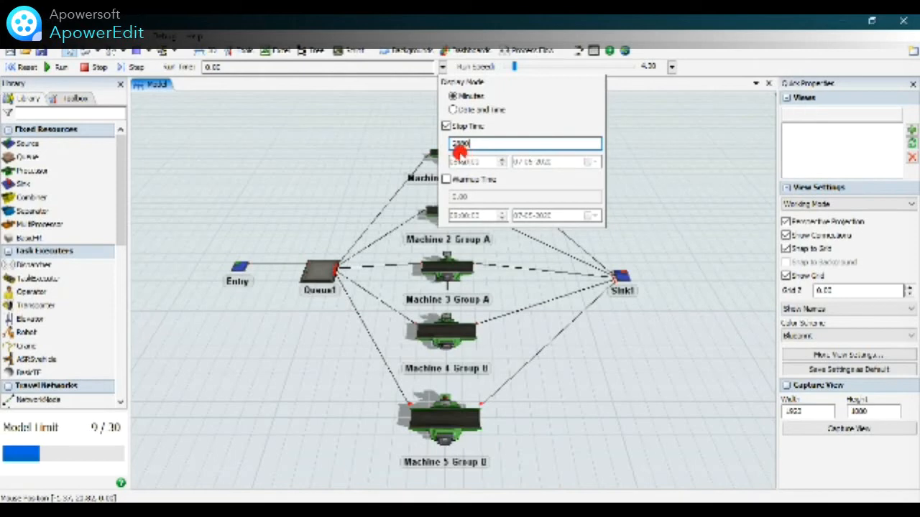
pyautogui.click(694, 176)
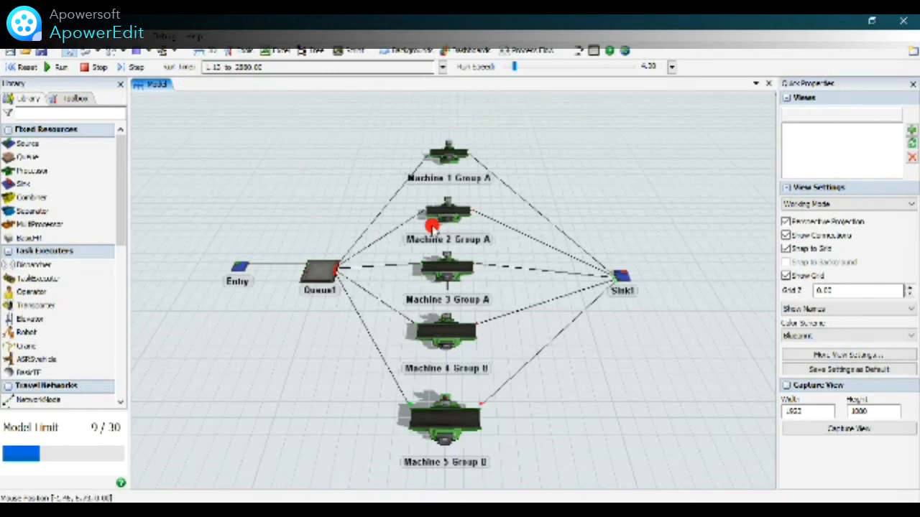
# Run the model at an increased run speed and examine how items flow from the queue through both machine groups to the sink.
pyautogui.moveTo(515, 70); pyautogui.dragTo(530, 79)
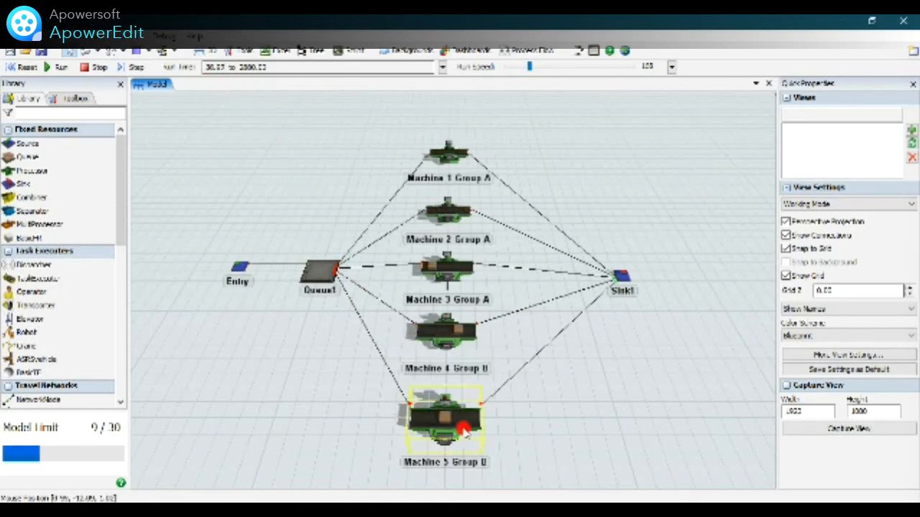
pyautogui.scroll(5, 462, 432)
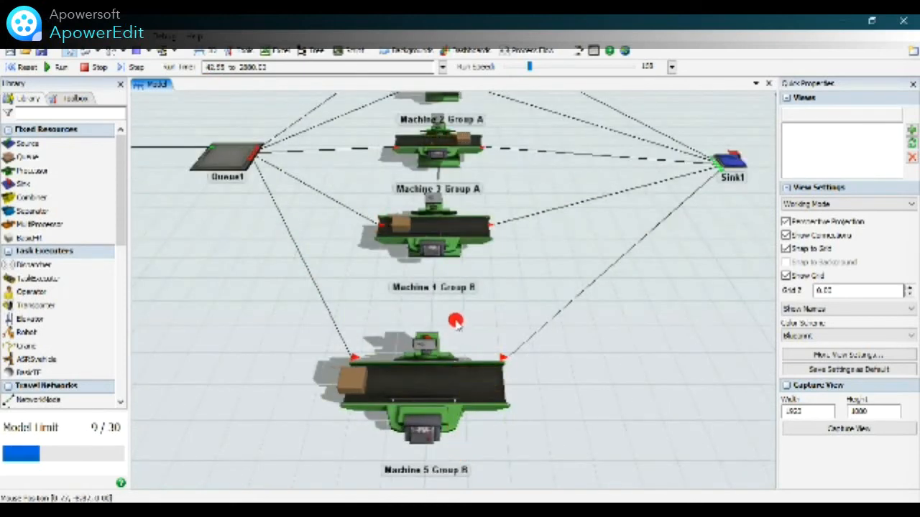
pyautogui.scroll(3, 445, 292)
pyautogui.scroll(-6, 432, 290)
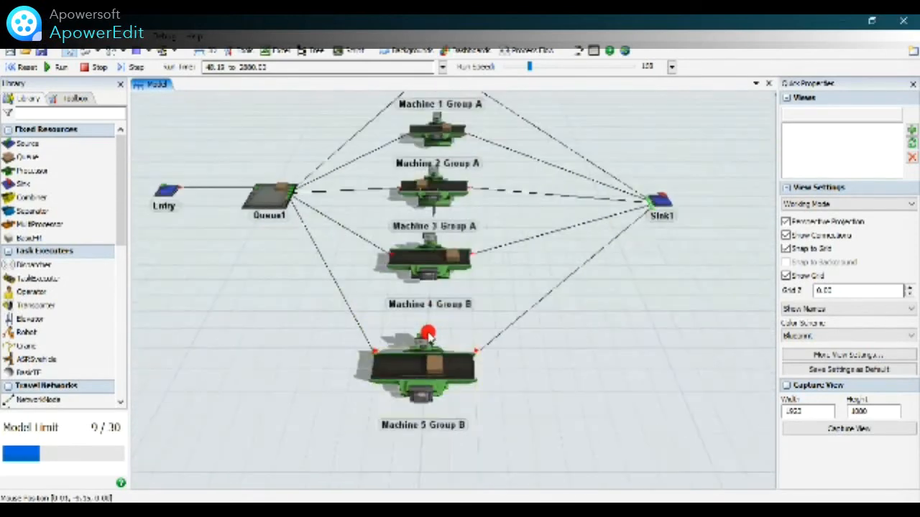
pyautogui.scroll(-3, 606, 192)
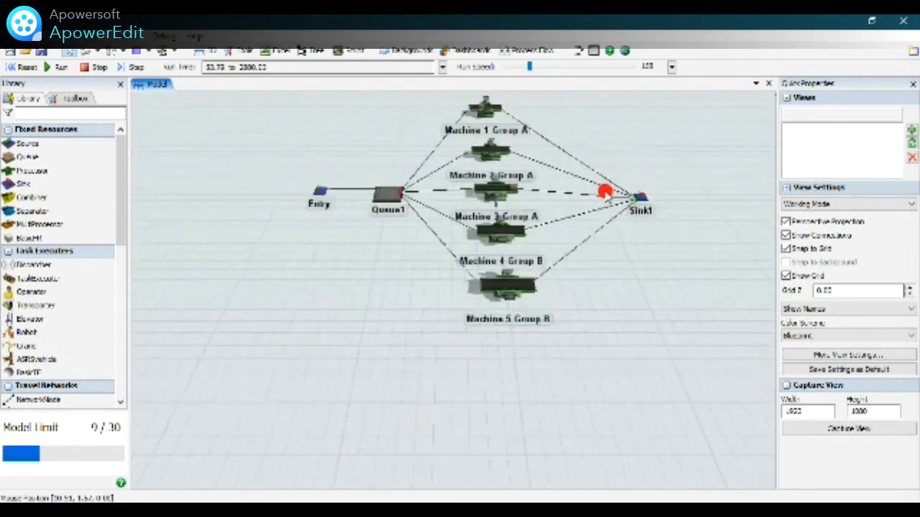
pyautogui.scroll(-2, 174, 324)
pyautogui.scroll(5, 297, 197)
pyautogui.scroll(3, 563, 145)
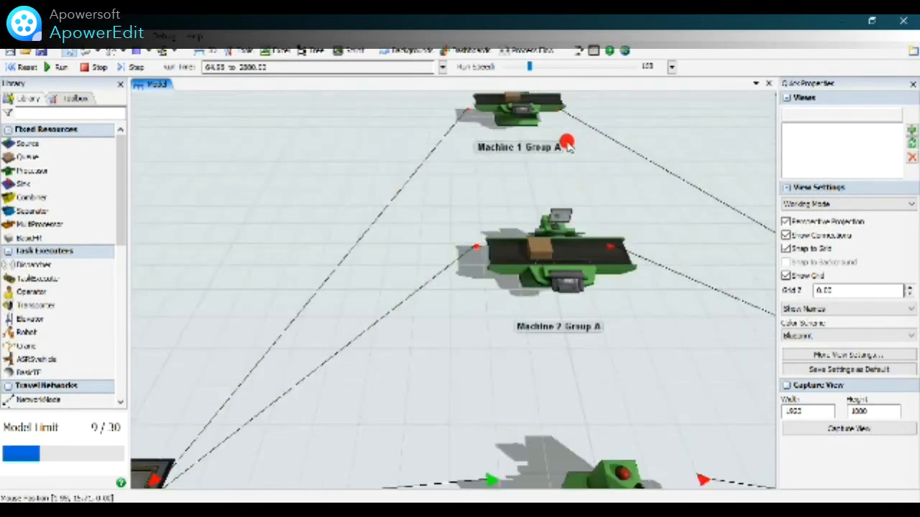
pyautogui.scroll(-3, 582, 188)
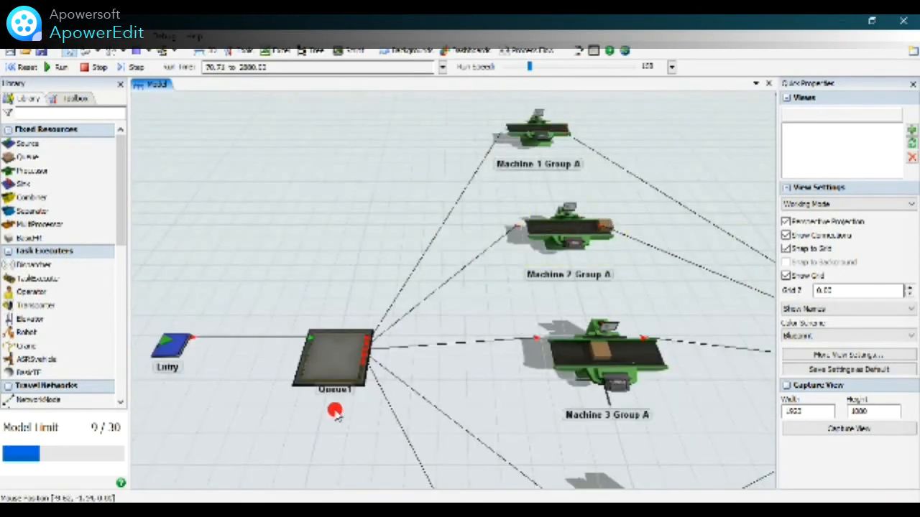
pyautogui.scroll(-1, 337, 406)
pyautogui.click(528, 381)
pyautogui.scroll(-2, 605, 288)
pyautogui.scroll(-3, 665, 363)
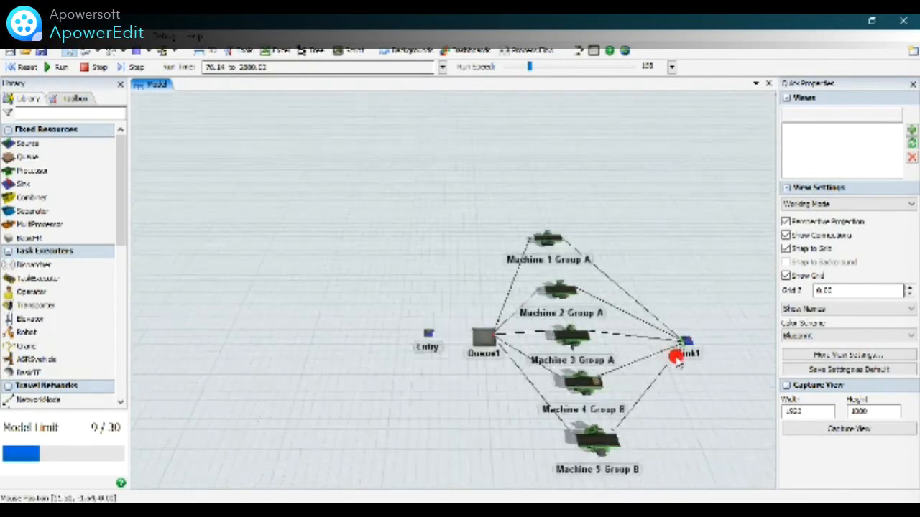
pyautogui.scroll(-1, 230, 210)
pyautogui.scroll(2, 398, 339)
pyautogui.scroll(2, 513, 349)
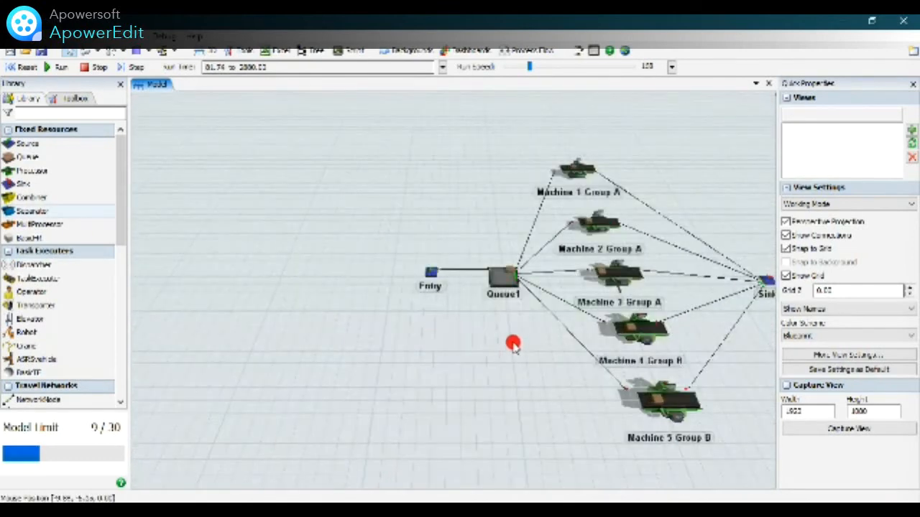
pyautogui.scroll(-1, 300, 317)
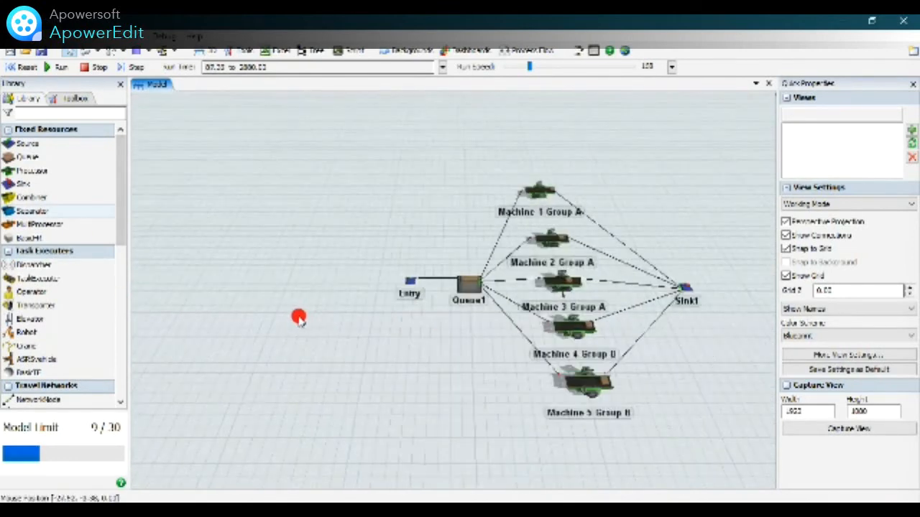
pyautogui.scroll(2, 669, 397)
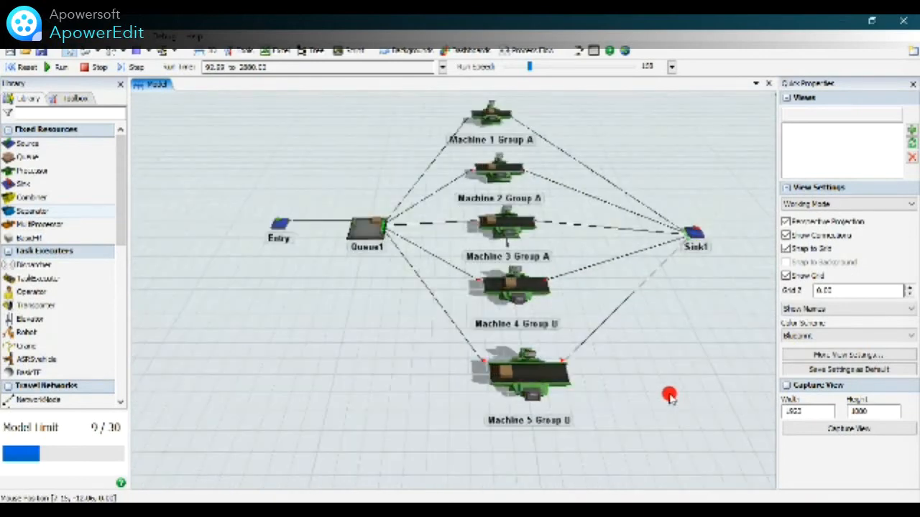
pyautogui.scroll(2, 721, 203)
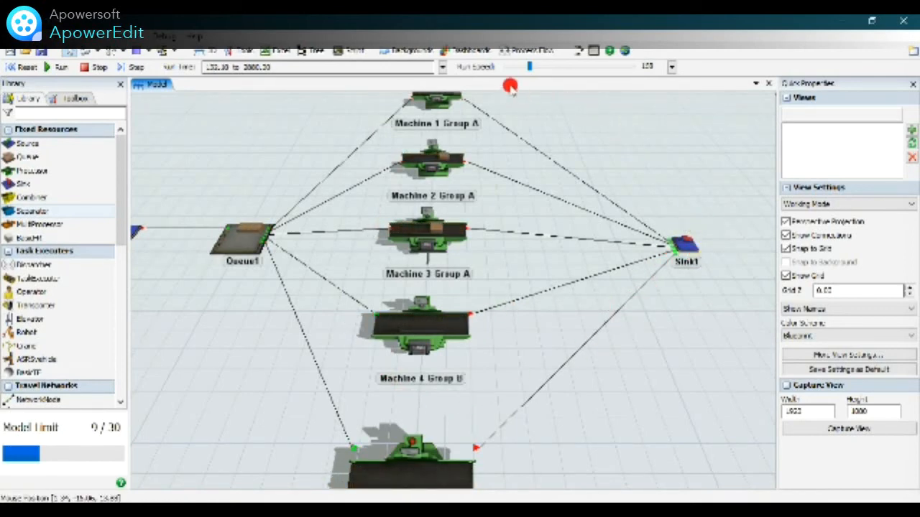
# Adjust the run speed during the simulation, finally raising it well above 10000 so the model runs to its stop time.
pyautogui.moveTo(526, 68); pyautogui.dragTo(551, 73)
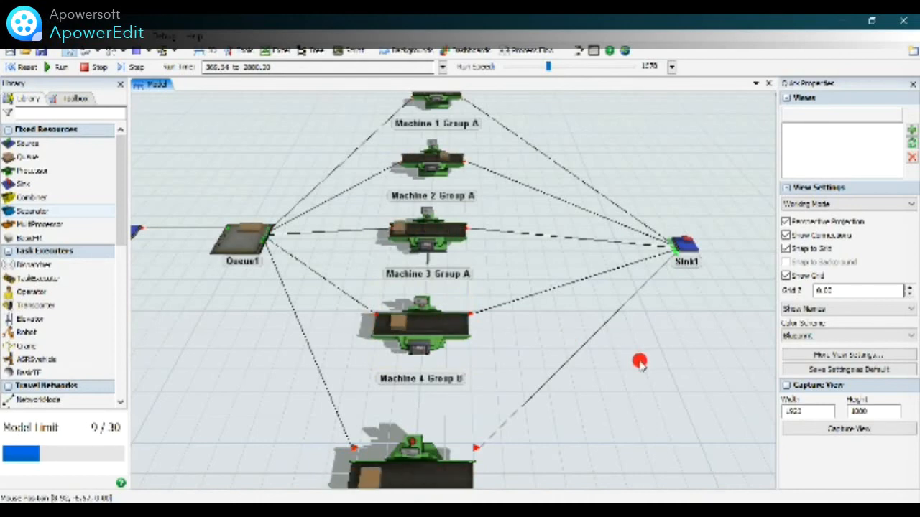
pyautogui.scroll(-2, 578, 328)
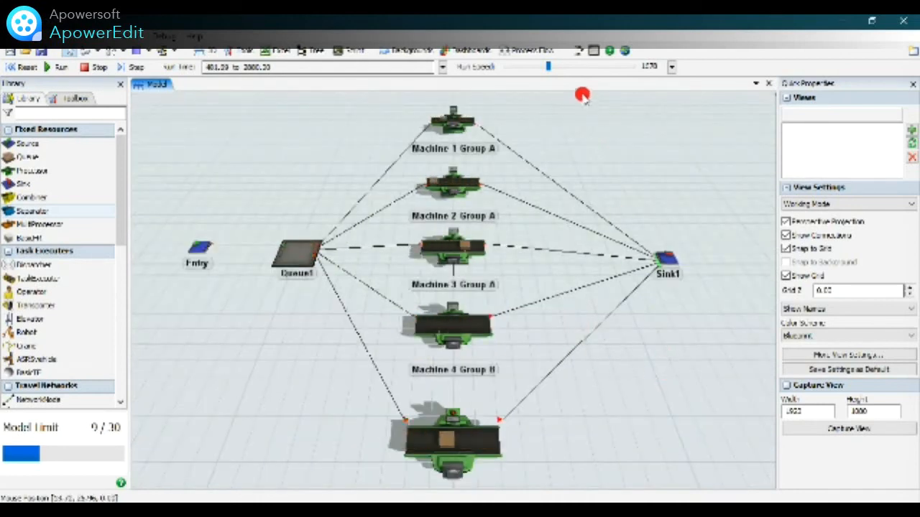
pyautogui.moveTo(550, 71)
pyautogui.mouseDown()
pyautogui.moveTo(566, 67)
pyautogui.moveTo(564, 80)
pyautogui.mouseUp()
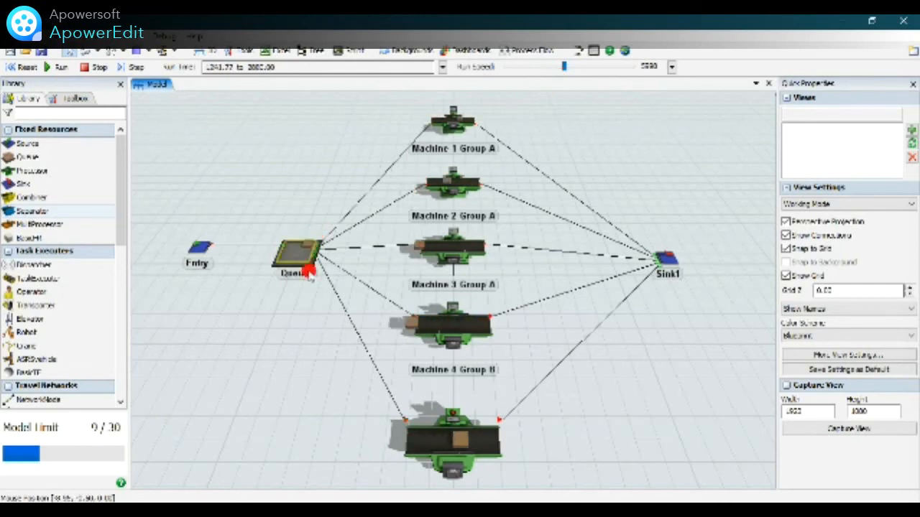
pyautogui.moveTo(546, 69); pyautogui.dragTo(519, 65)
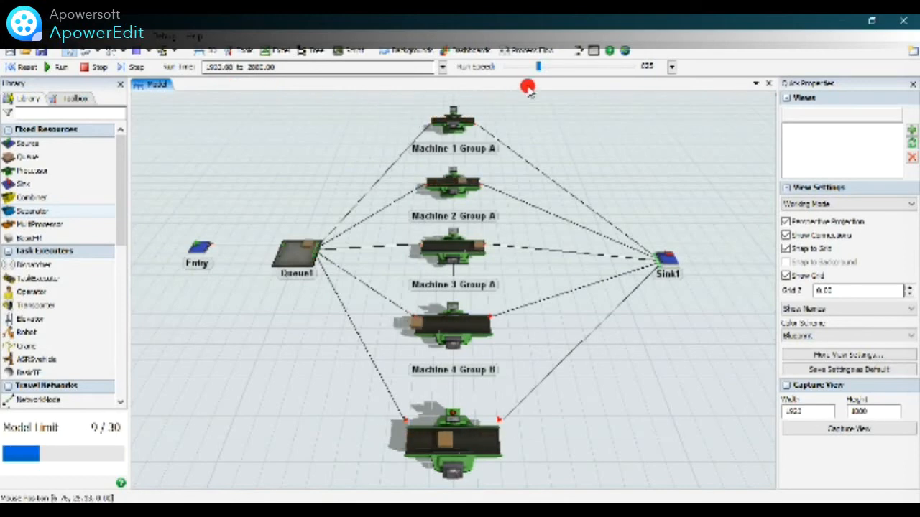
pyautogui.moveTo(547, 79); pyautogui.dragTo(579, 72)
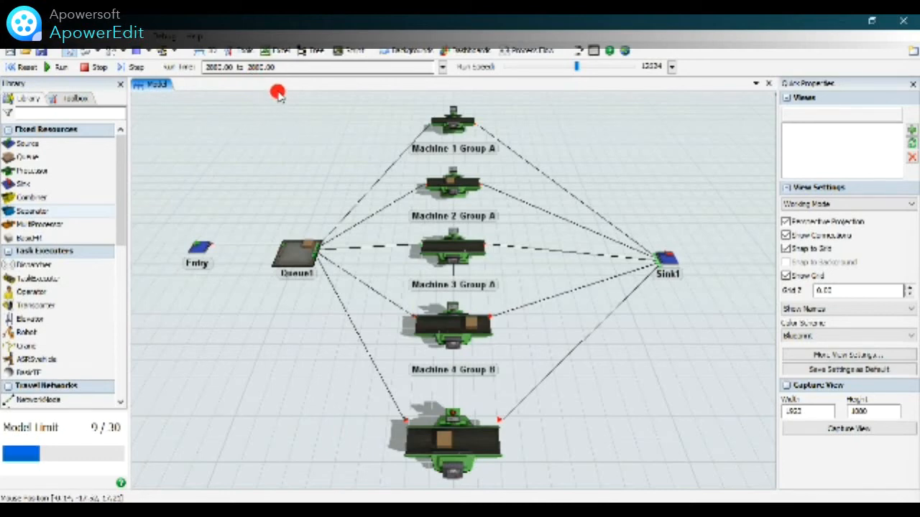
# Examine the throughput and content statistics of Entry, Machine 1 Group A, Queue1 and Sink1, comparing the source's output with the sink's input.
pyautogui.click(199, 246)
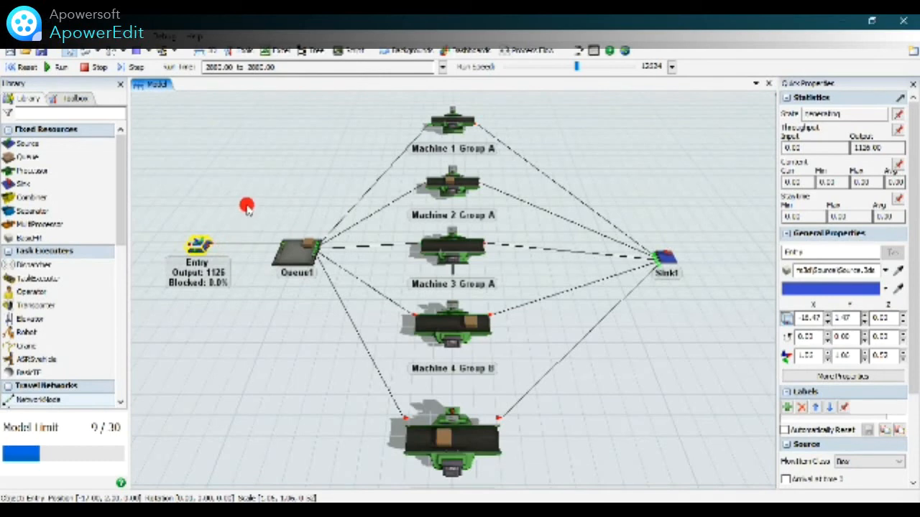
pyautogui.click(447, 119)
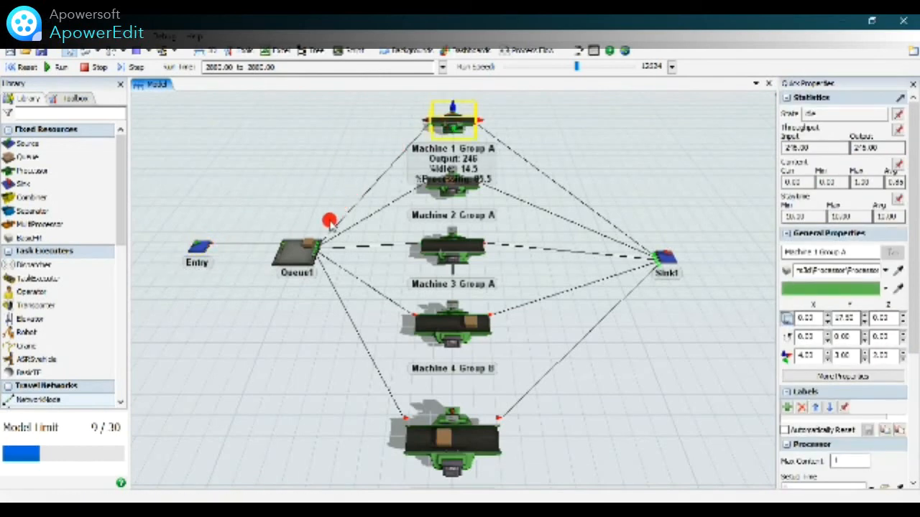
pyautogui.click(198, 247)
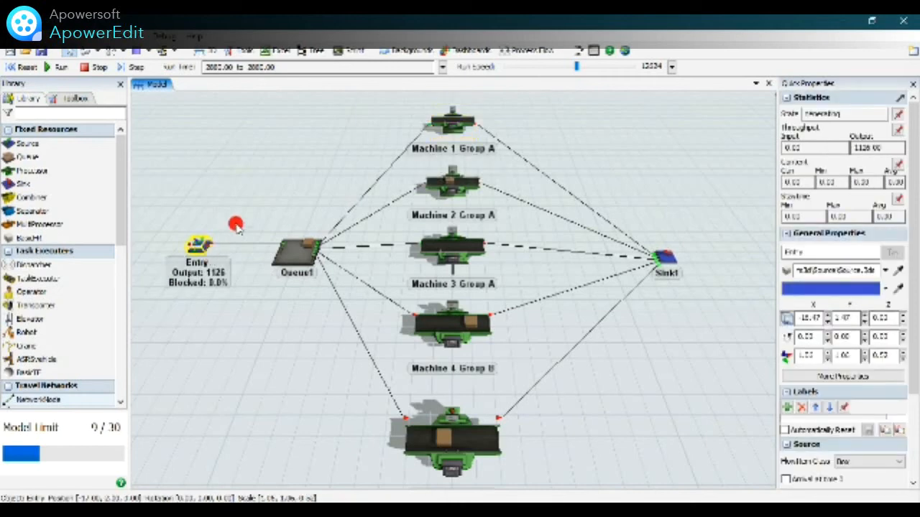
pyautogui.click(277, 248)
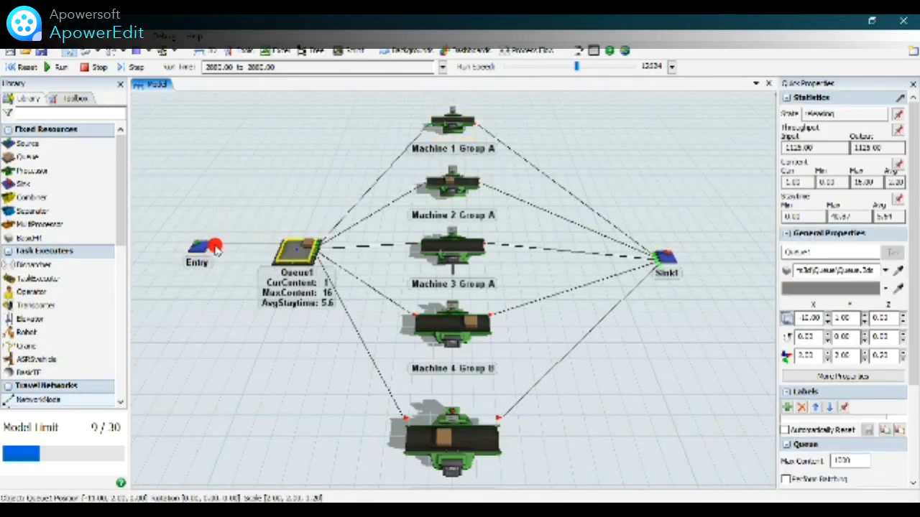
pyautogui.click(215, 246)
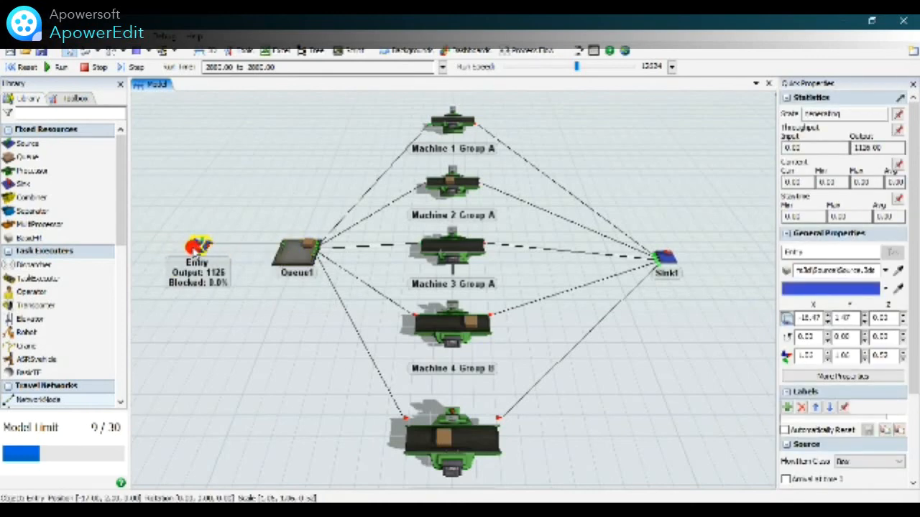
pyautogui.click(663, 257)
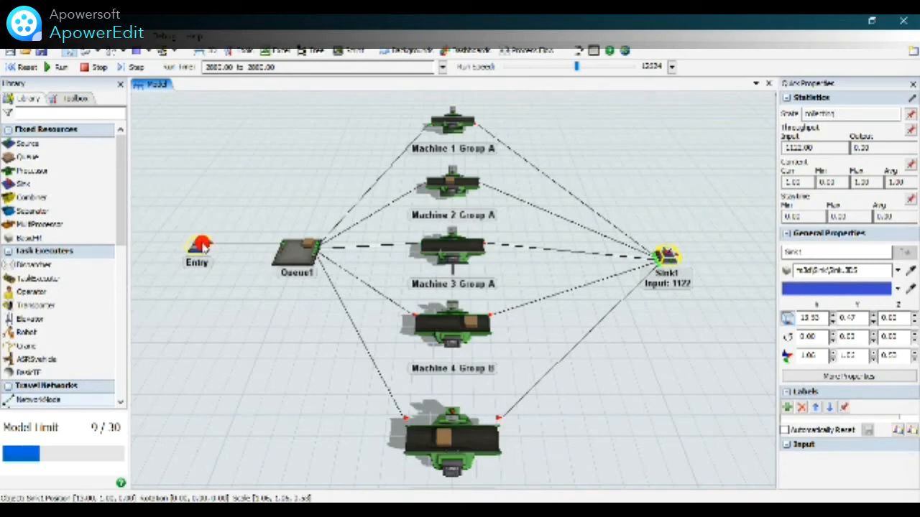
pyautogui.click(202, 245)
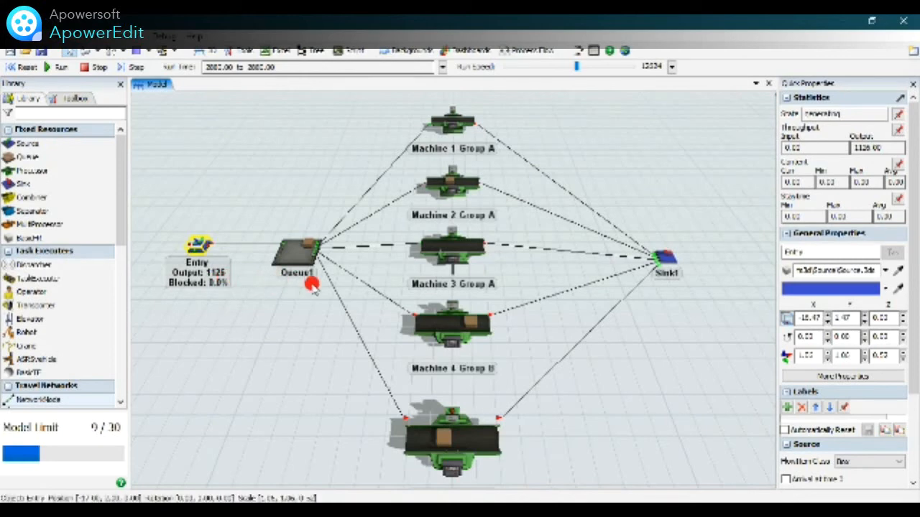
pyautogui.click(667, 257)
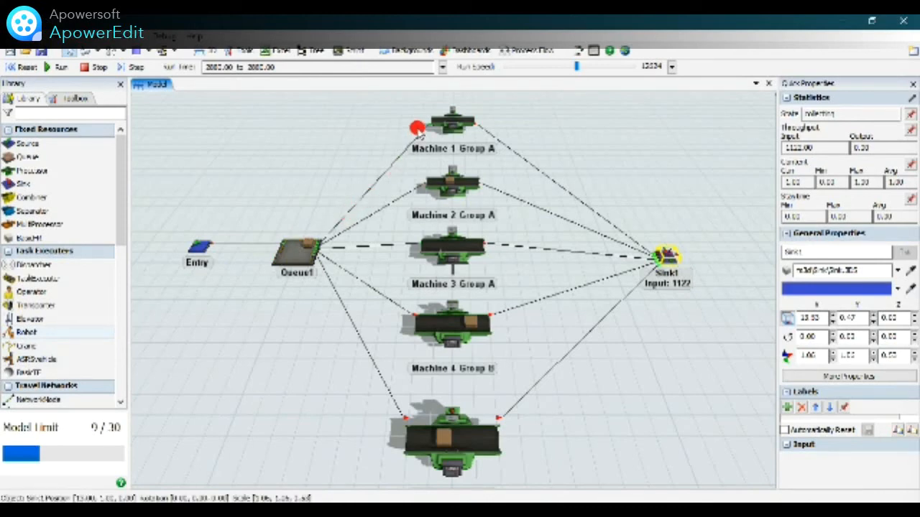
# Add a new dashboard and place a WIP table template on it.
pyautogui.click(452, 54)
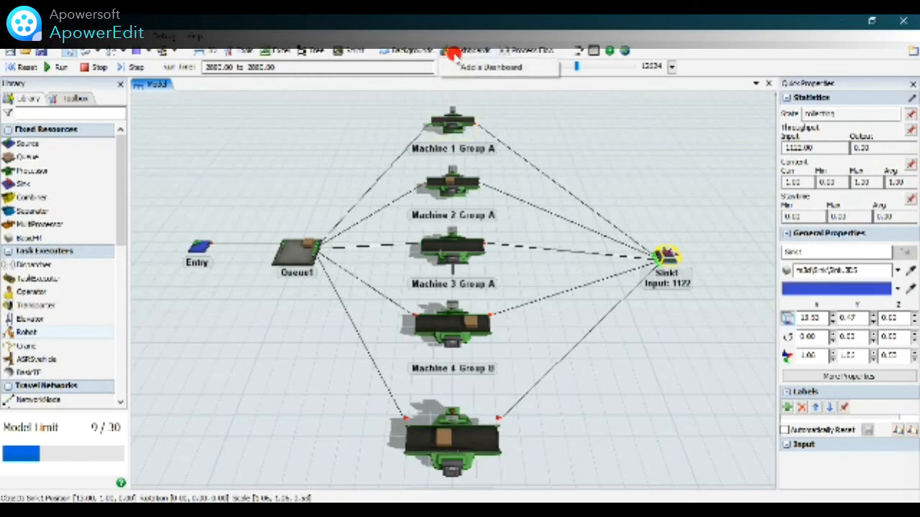
pyautogui.click(456, 71)
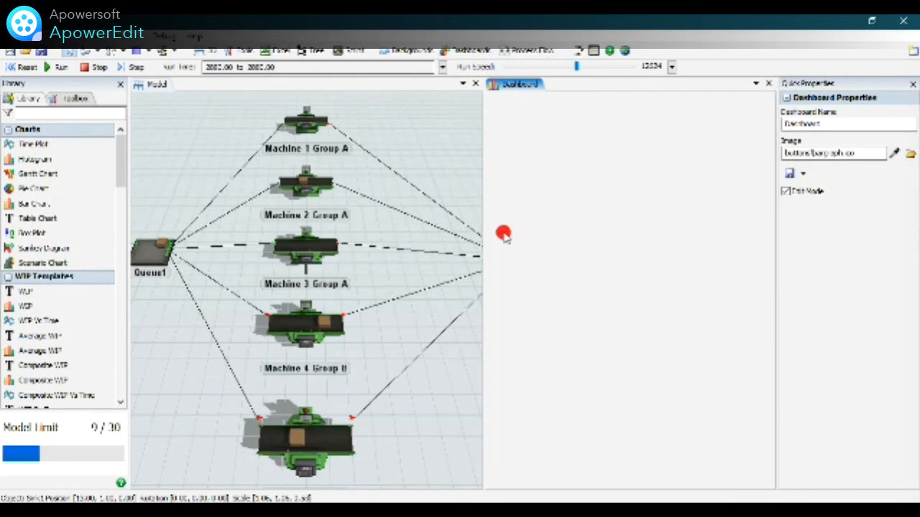
pyautogui.click(59, 295)
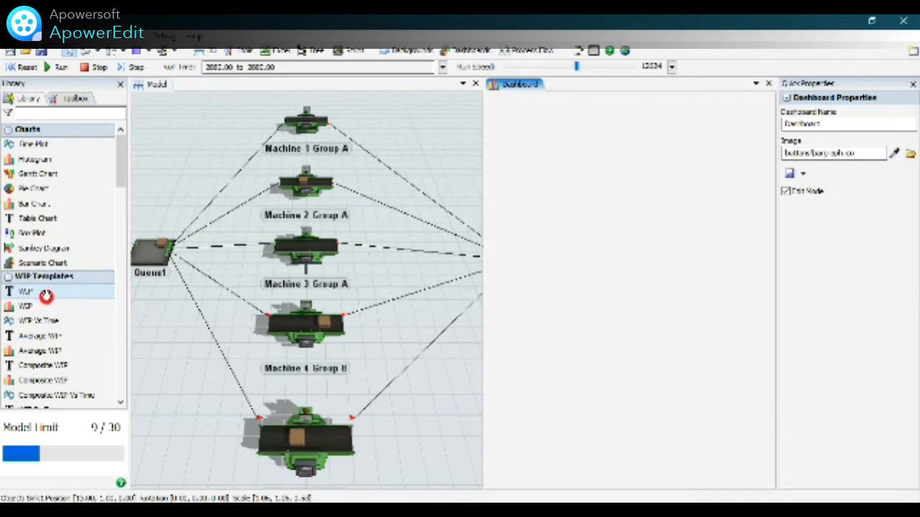
pyautogui.moveTo(59, 301)
pyautogui.mouseDown()
pyautogui.moveTo(109, 312)
pyautogui.moveTo(310, 317)
pyautogui.moveTo(531, 271)
pyautogui.mouseUp()
pyautogui.moveTo(561, 179); pyautogui.dragTo(562, 178)
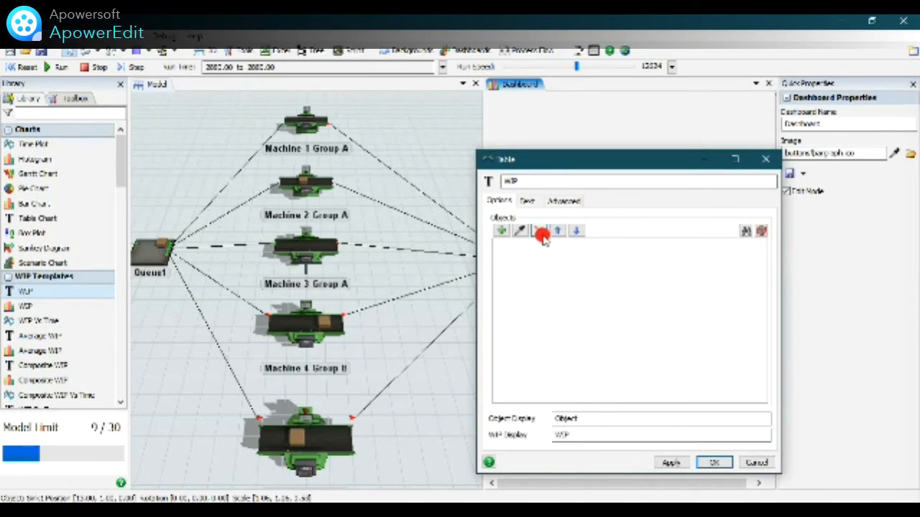
# Add all sources, queues, processors and sinks as the objects of the WIP table and accept its settings.
pyautogui.click(501, 231)
pyautogui.click(544, 246)
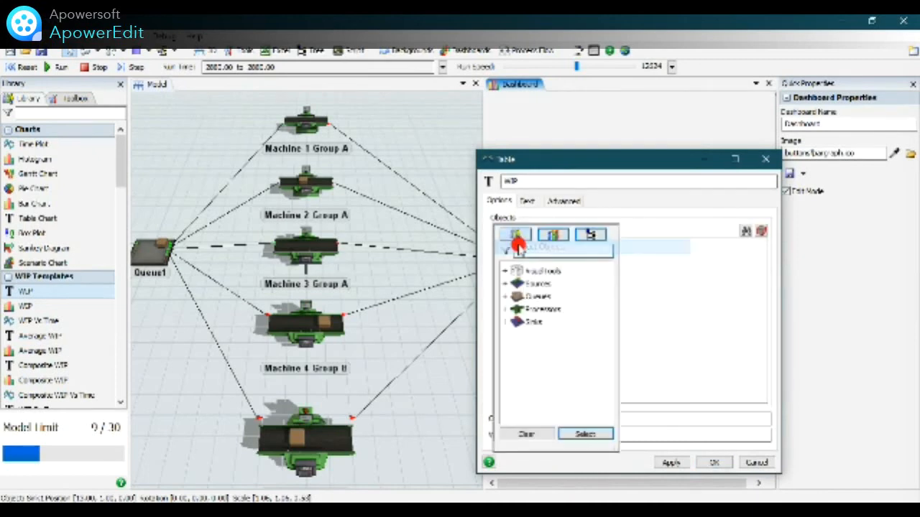
pyautogui.click(550, 283)
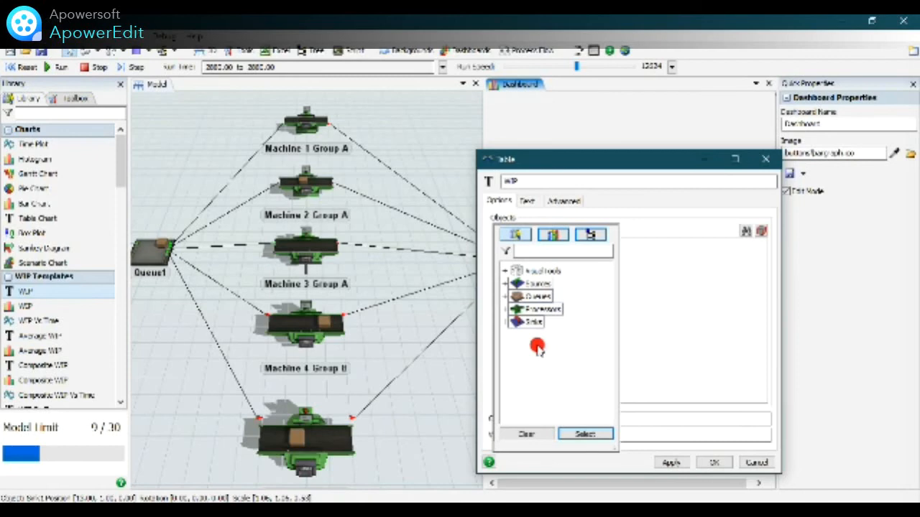
pyautogui.click(580, 435)
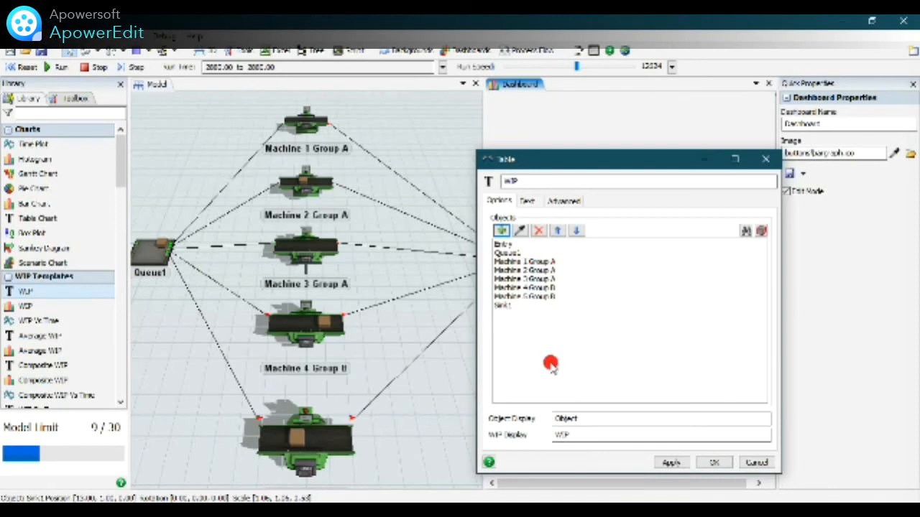
pyautogui.click(670, 463)
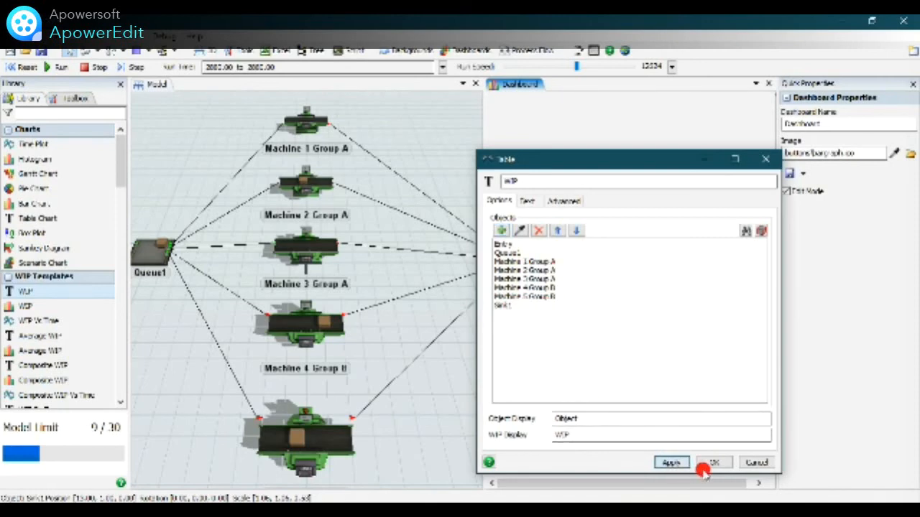
pyautogui.click(710, 463)
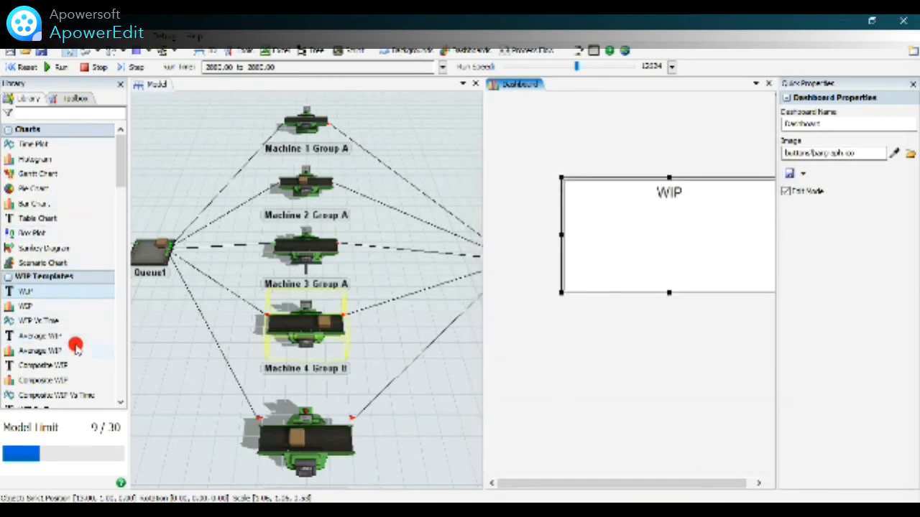
# Move the WIP table to the dashboard's upper-left corner and make it taller and slightly narrower.
pyautogui.moveTo(568, 179); pyautogui.dragTo(515, 94)
pyautogui.moveTo(615, 208); pyautogui.dragTo(615, 244)
pyautogui.moveTo(726, 170); pyautogui.dragTo(703, 170)
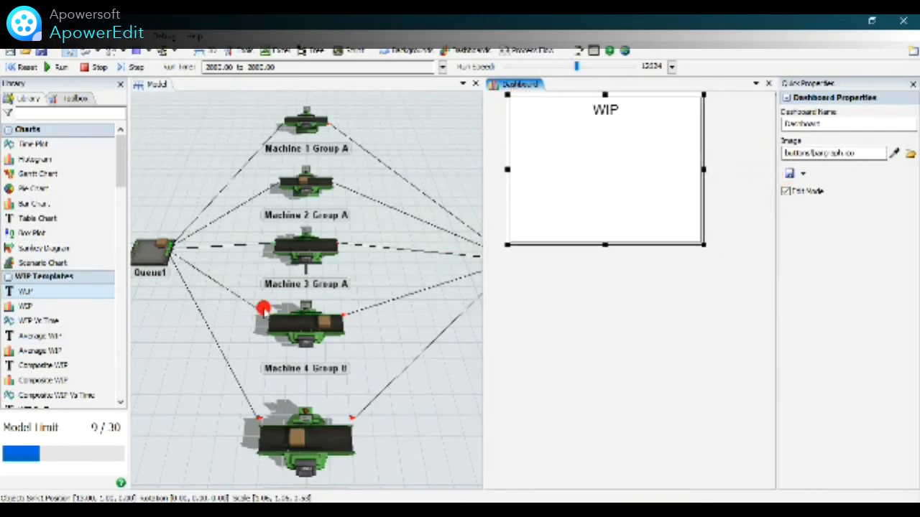
# Add an Average WIP table to the dashboard covering all sources, queues, processors and sinks.
pyautogui.click(32, 338)
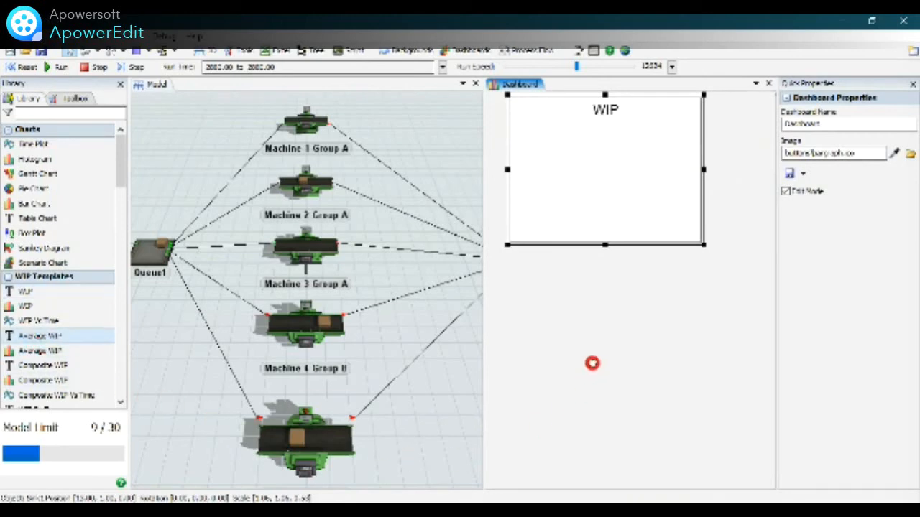
pyautogui.click(596, 356)
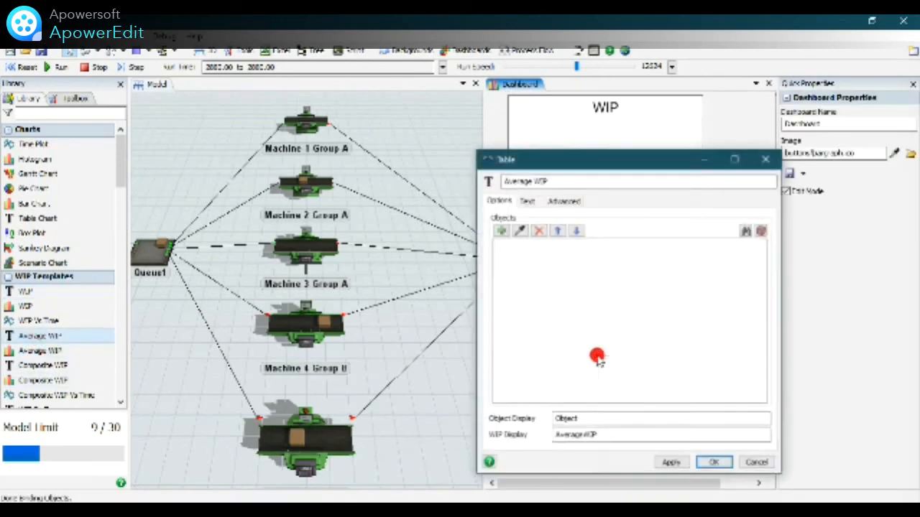
pyautogui.click(499, 232)
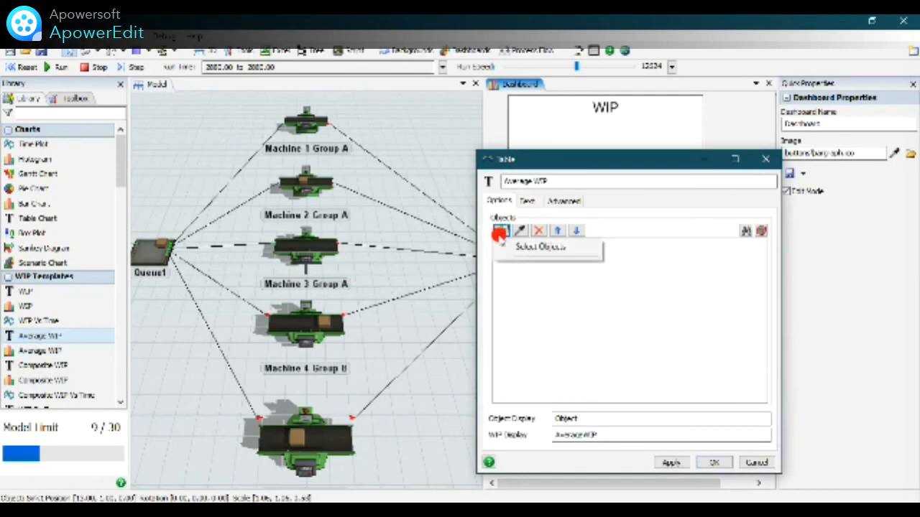
pyautogui.click(511, 248)
pyautogui.click(515, 285)
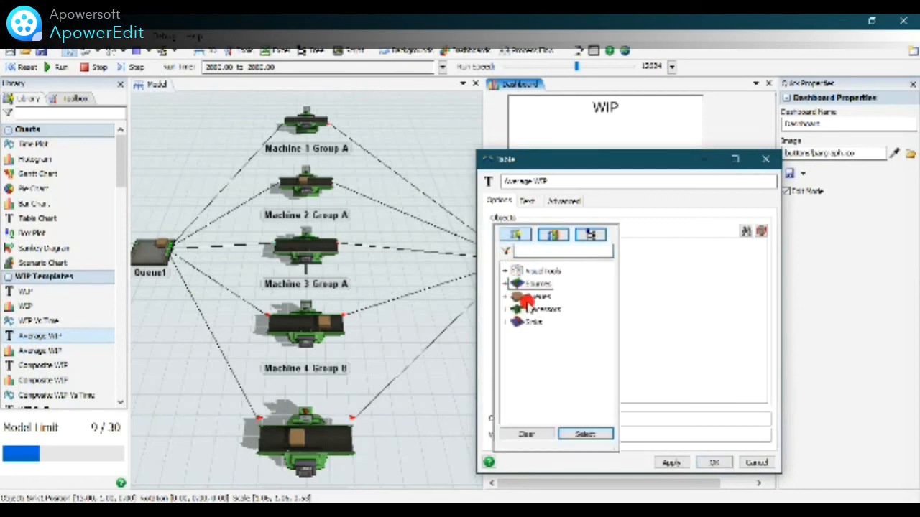
pyautogui.click(535, 310)
pyautogui.click(533, 322)
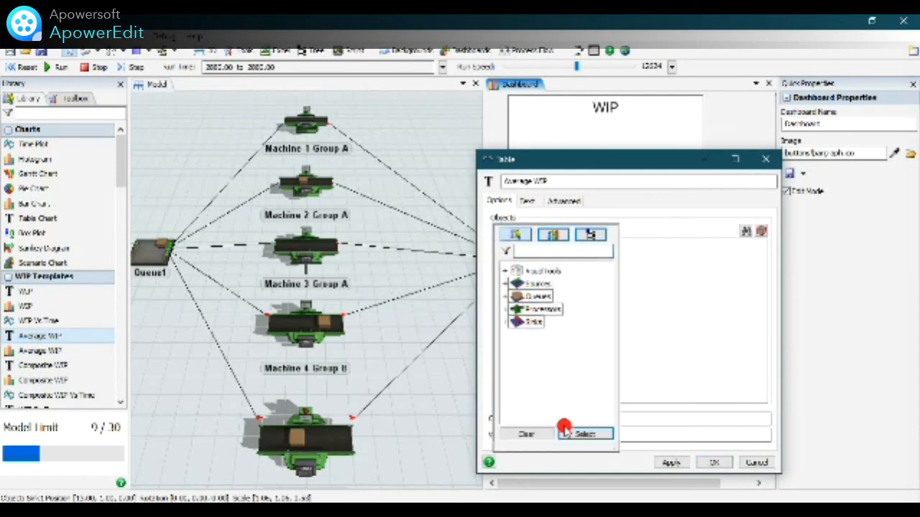
pyautogui.click(572, 437)
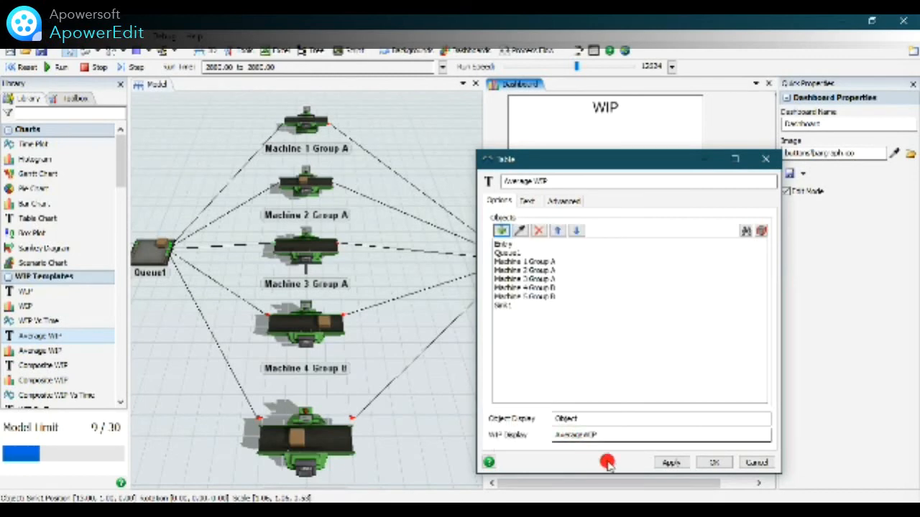
pyautogui.click(669, 464)
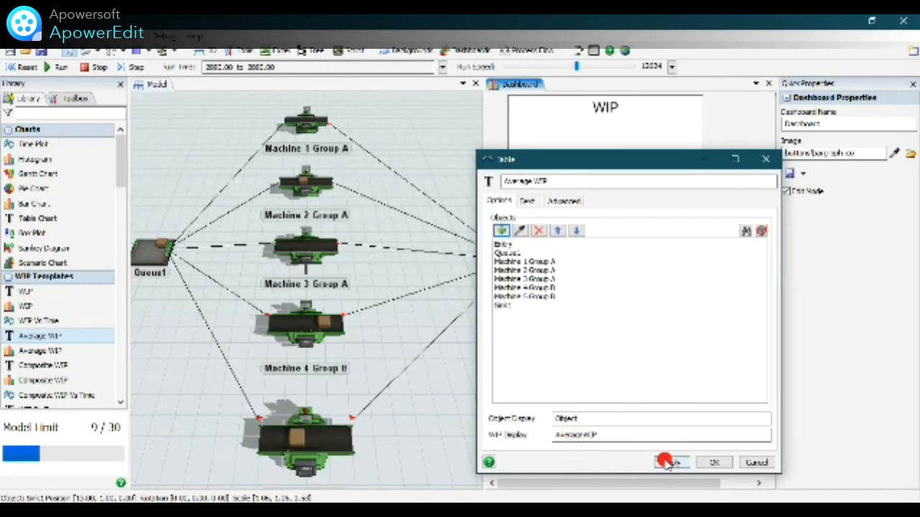
pyautogui.click(710, 464)
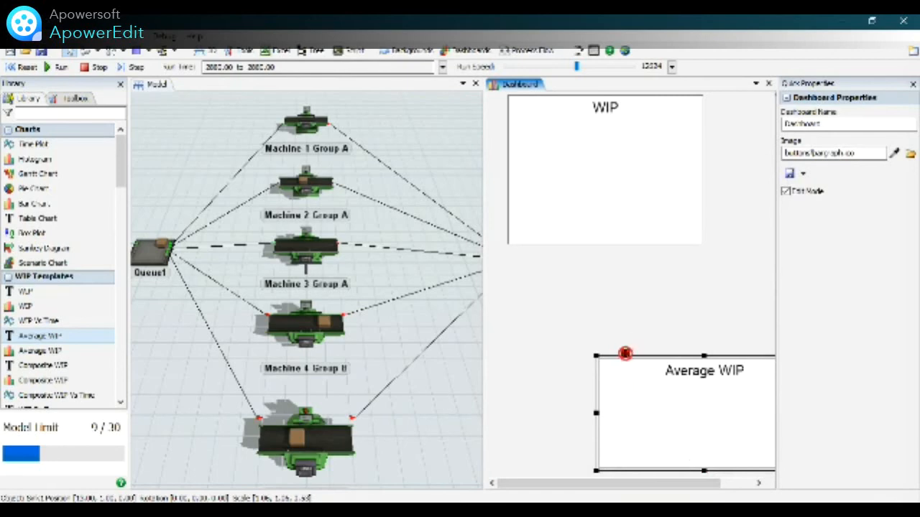
# Move the Average WIP table directly beneath the WIP table, increase its height and deselect it.
pyautogui.moveTo(629, 357); pyautogui.dragTo(541, 254)
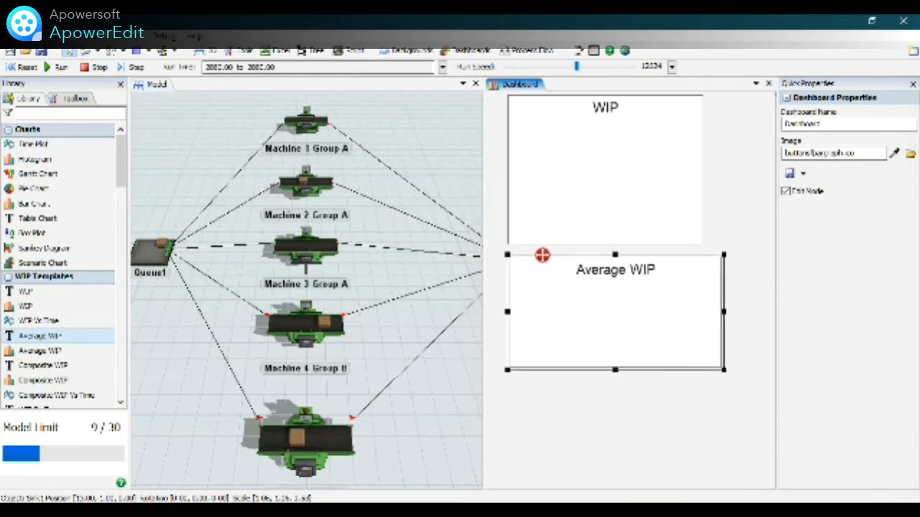
pyautogui.moveTo(614, 371); pyautogui.dragTo(613, 460)
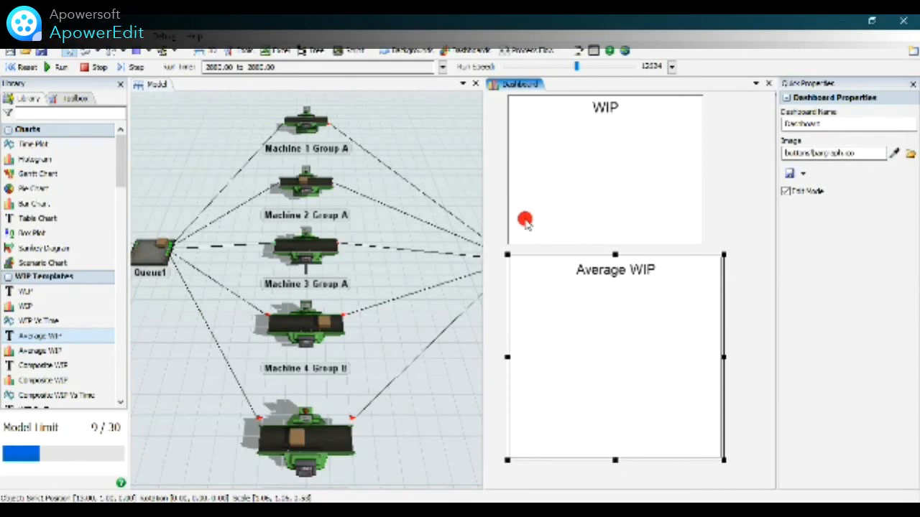
pyautogui.click(493, 188)
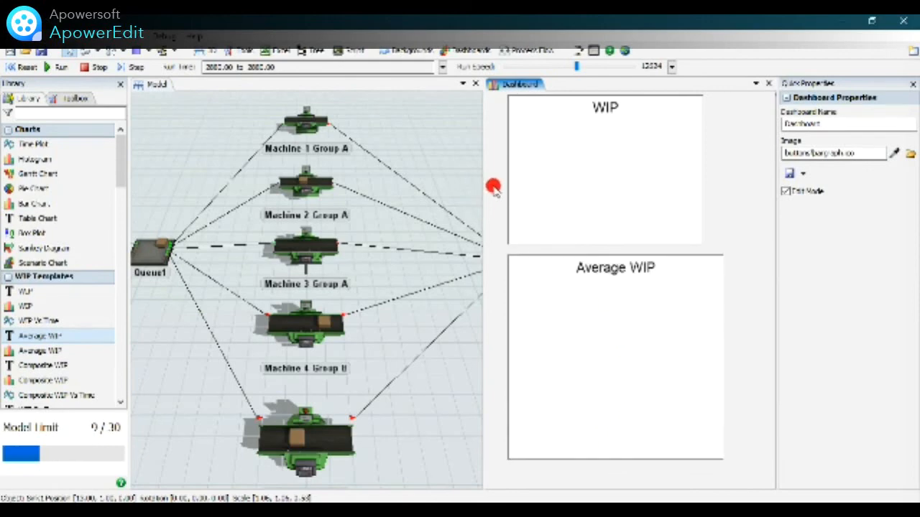
# Reset and run the model to its stop time, slowing the run speed to watch the WIP tables update before raising it again.
pyautogui.click(19, 68)
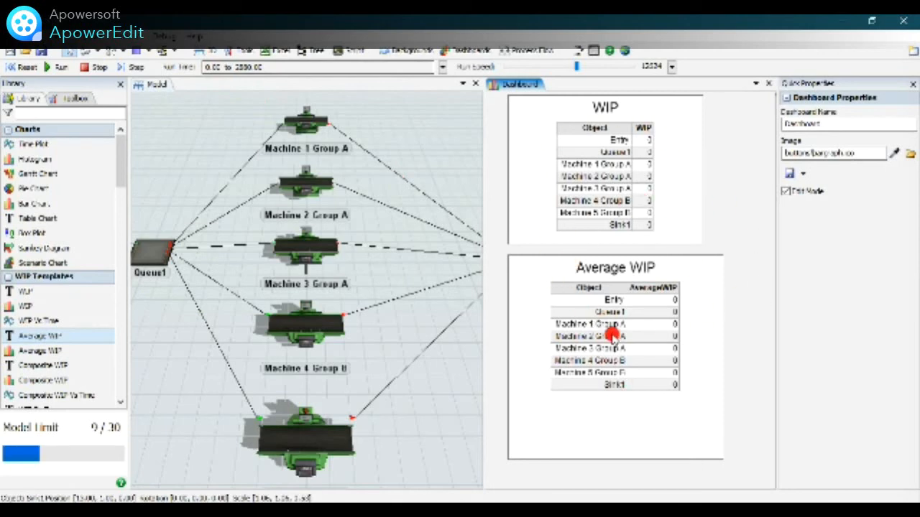
pyautogui.click(56, 69)
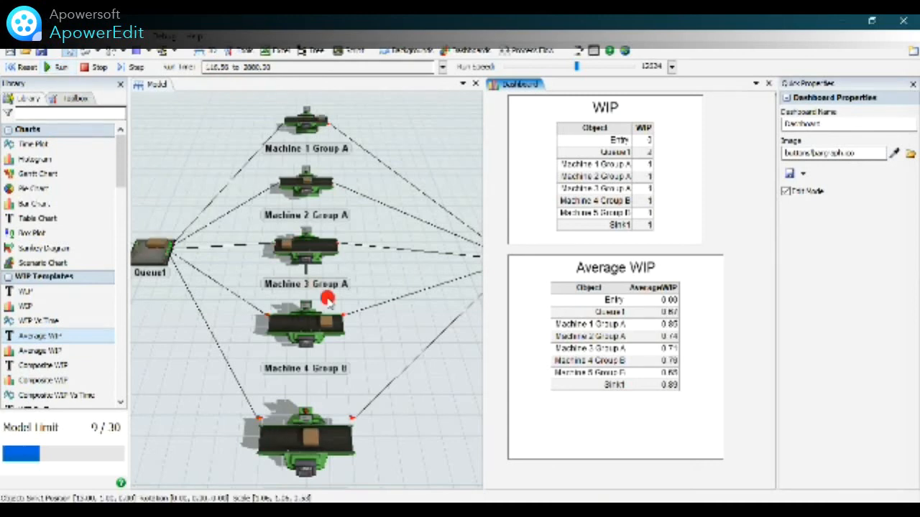
pyautogui.moveTo(575, 67); pyautogui.dragTo(546, 69)
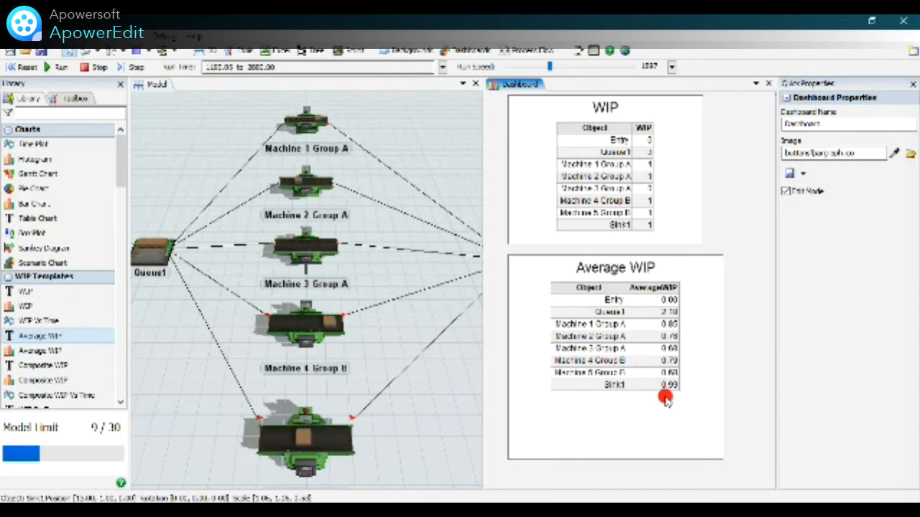
pyautogui.click(564, 67)
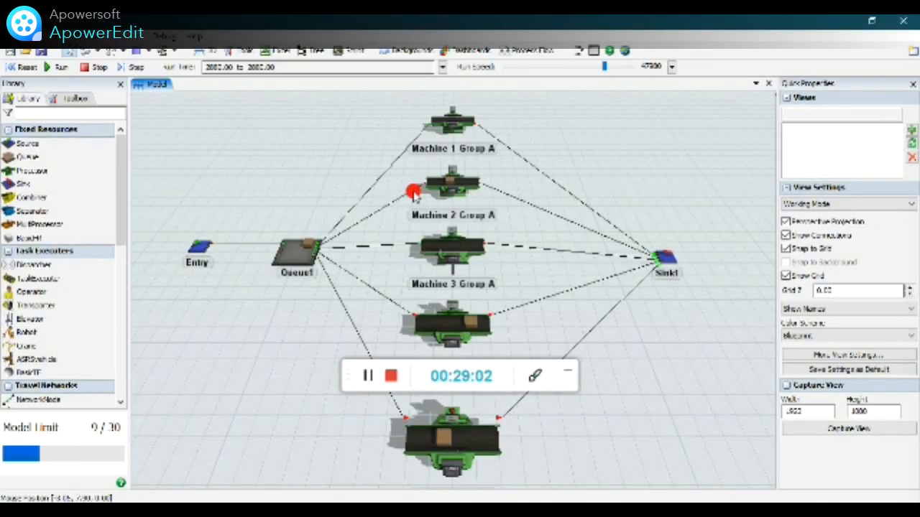
# Reopen the existing dashboard, examine the WIP and Average WIP results per object, and close it again.
pyautogui.click(567, 371)
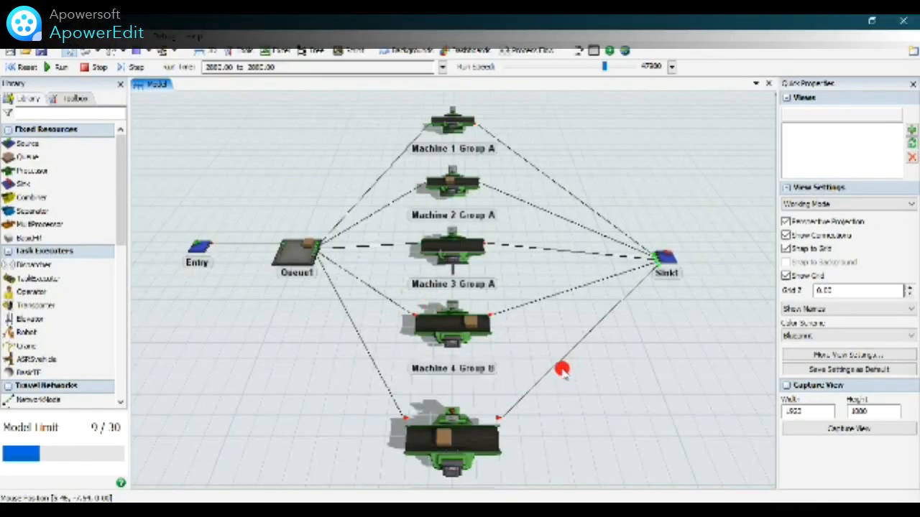
pyautogui.click(476, 49)
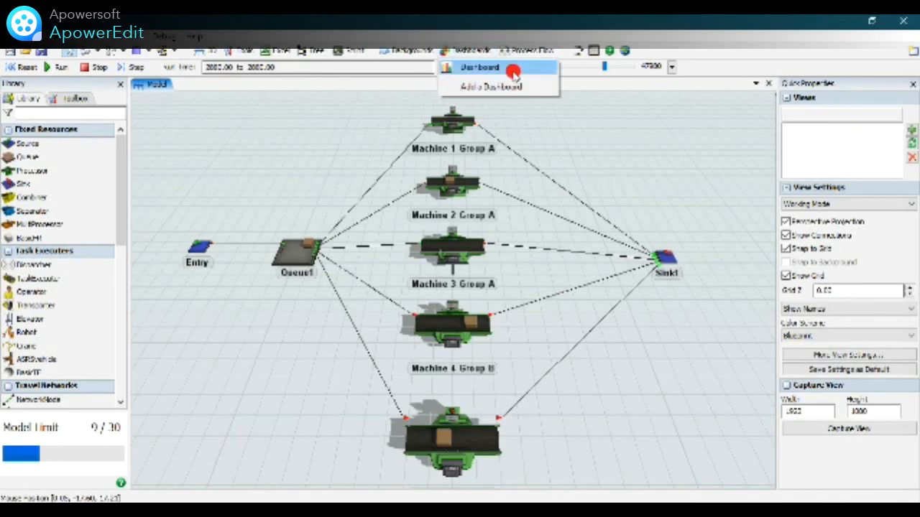
pyautogui.click(514, 72)
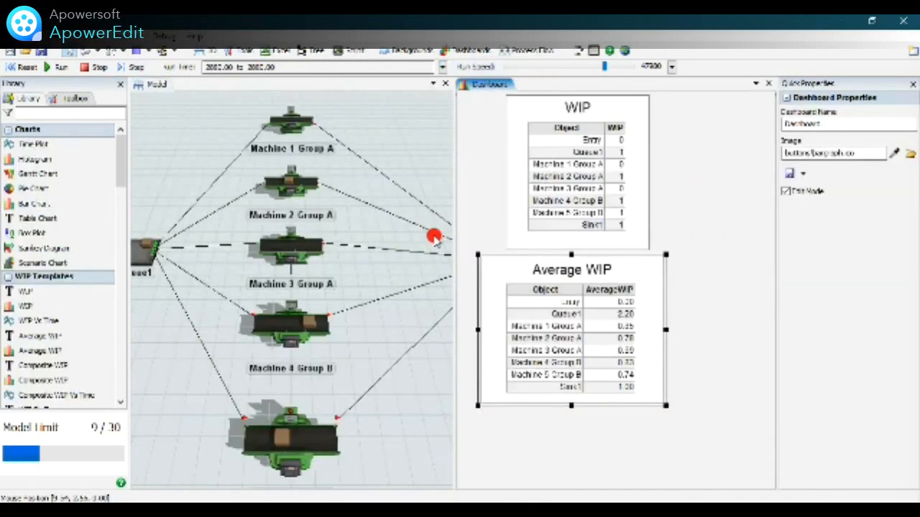
pyautogui.click(768, 83)
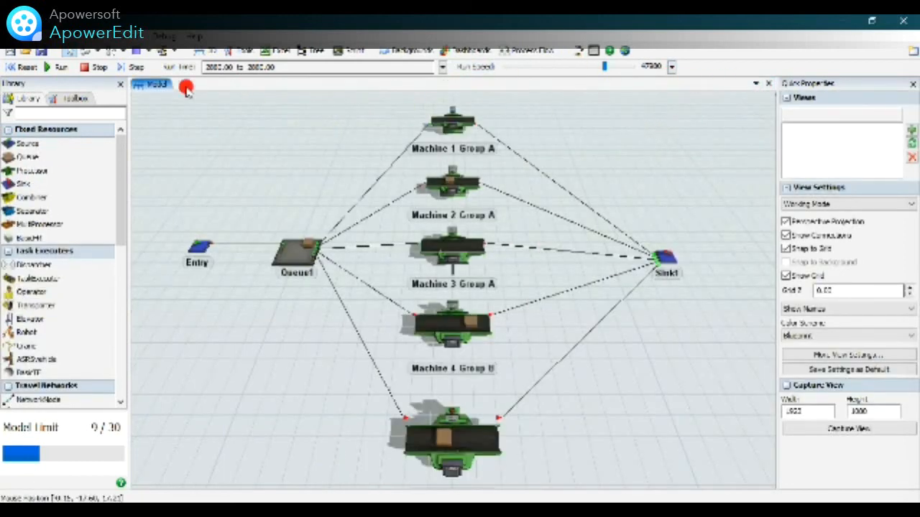
# Reset and rerun the model to its stop time, lowering the run speed to observe the item flow and raising it in stages.
pyautogui.click(10, 67)
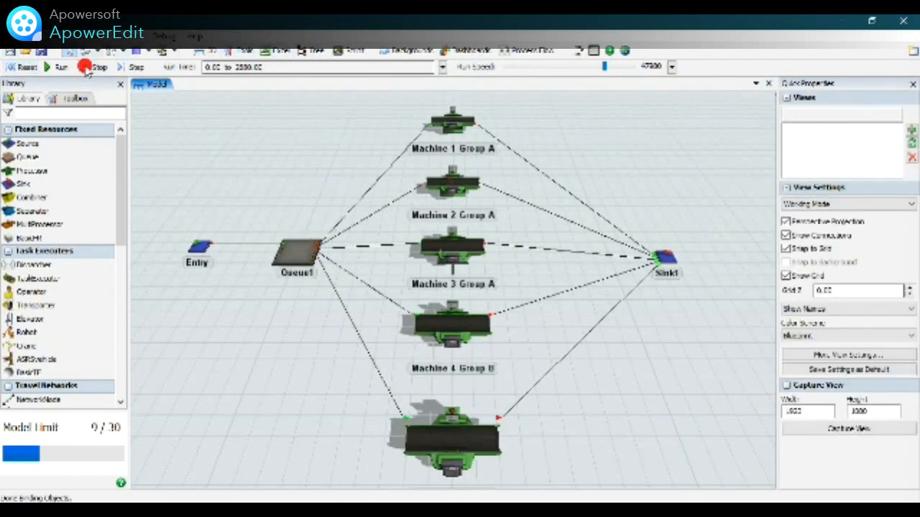
pyautogui.click(59, 67)
pyautogui.moveTo(601, 69); pyautogui.dragTo(537, 67)
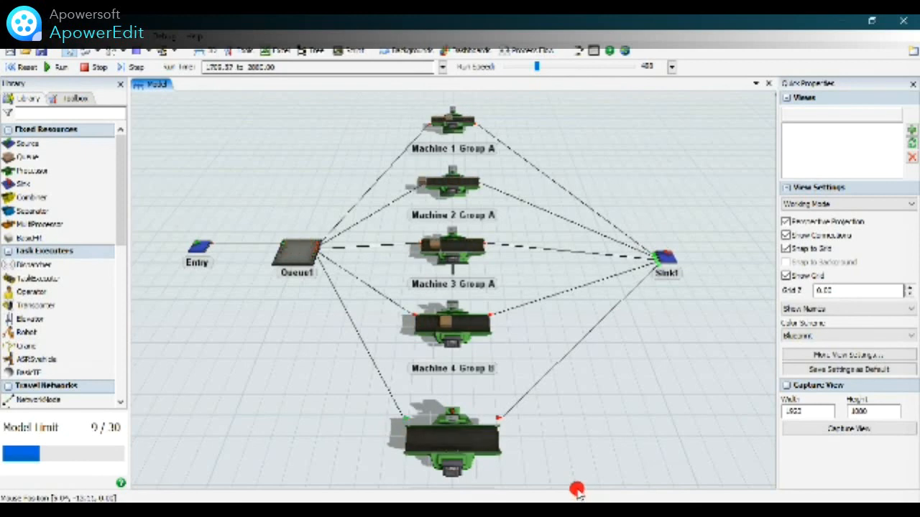
pyautogui.moveTo(537, 66); pyautogui.dragTo(553, 65)
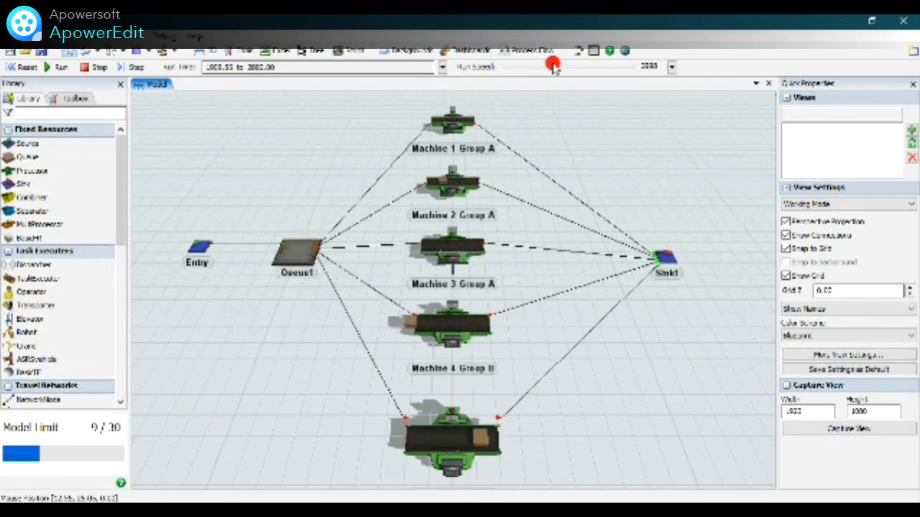
pyautogui.moveTo(553, 66); pyautogui.dragTo(569, 69)
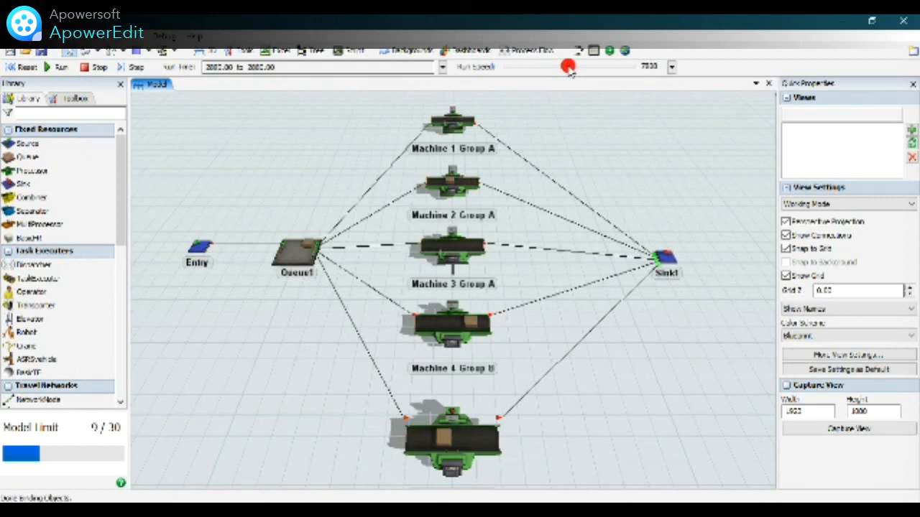